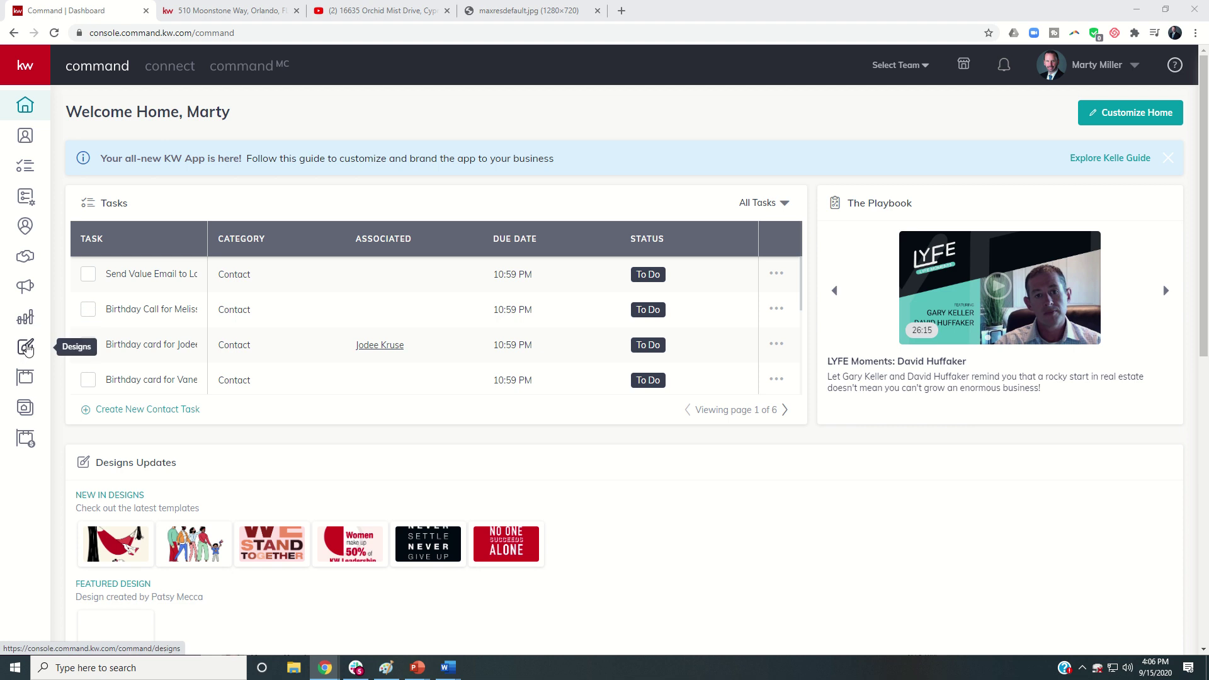
Step: Open the Designs section from the left sidebar to reach the saved design templates
left_click(26, 350)
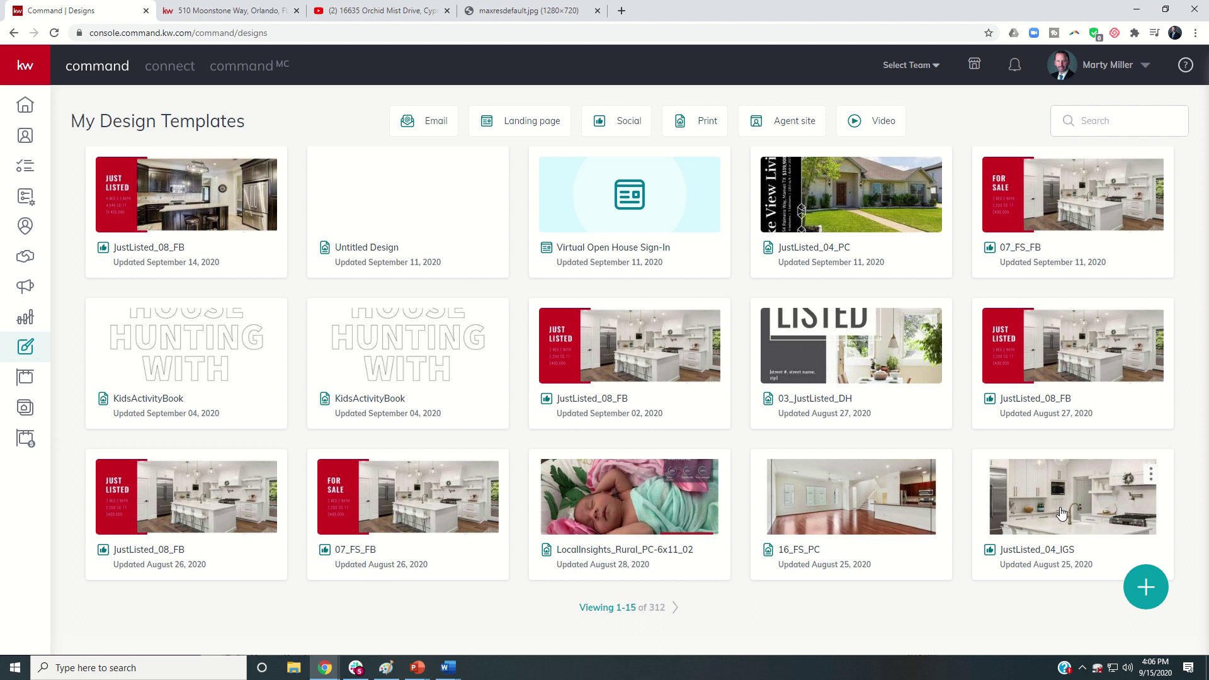
Step: Create a new Email design, load more templates, and open a blank Untitled Email in the editor
left_click(1145, 588)
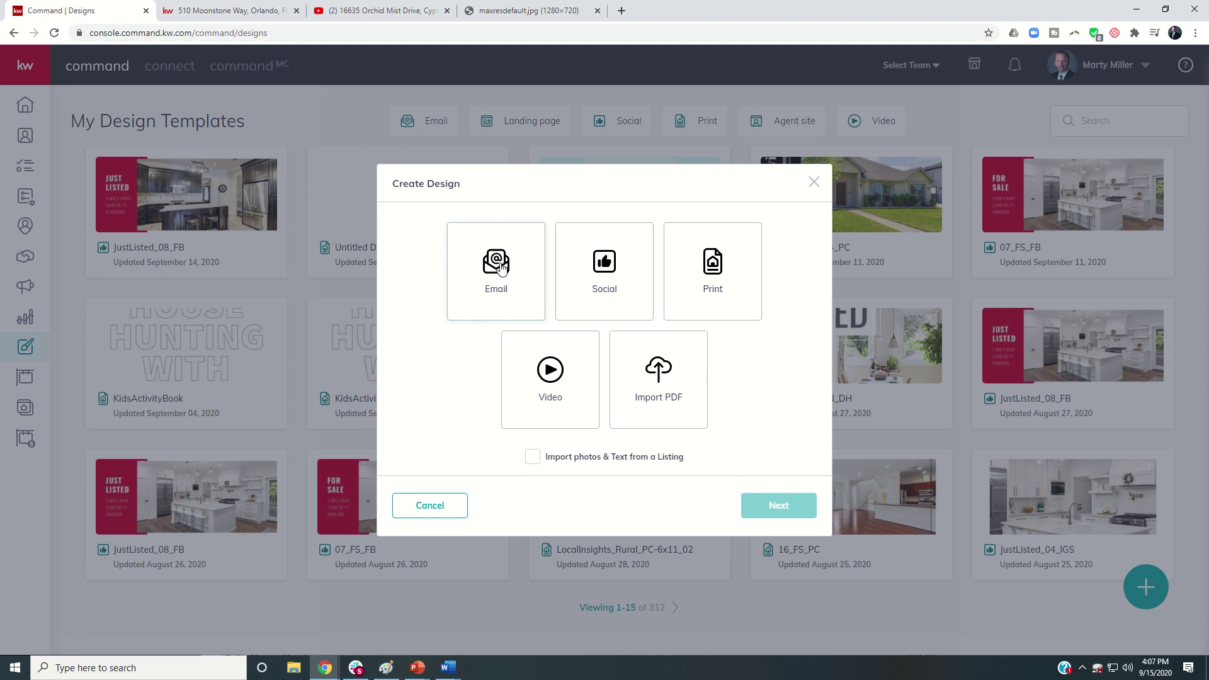
left_click(502, 268)
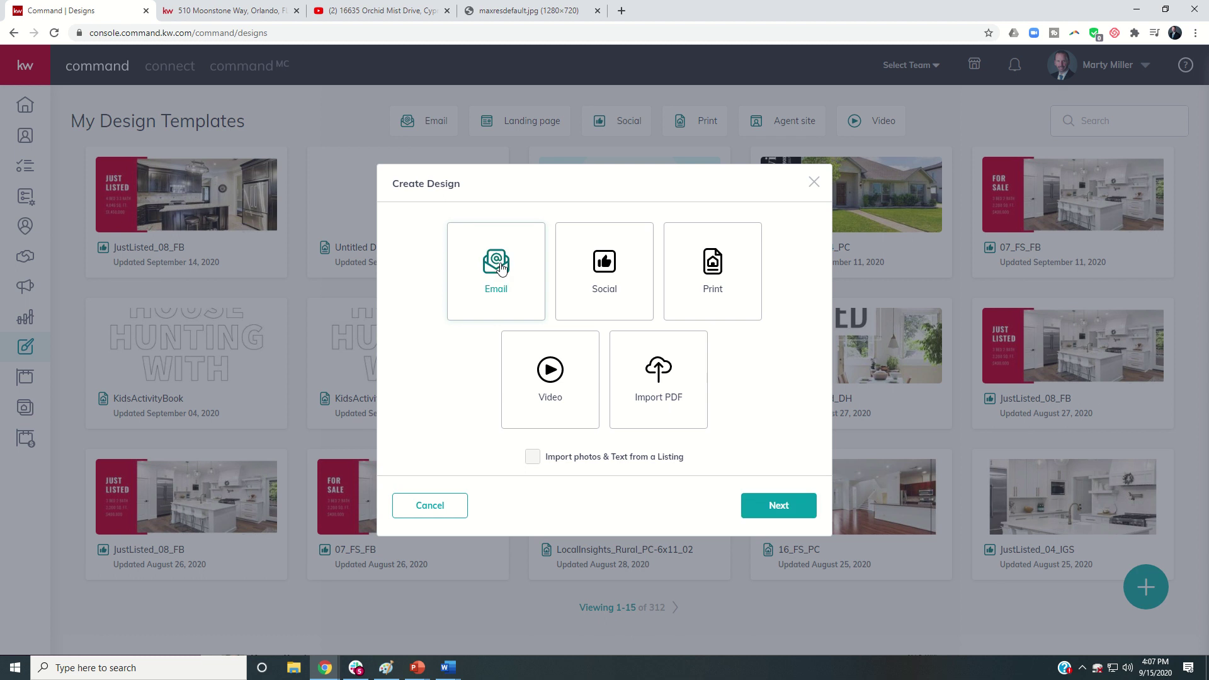
left_click(770, 512)
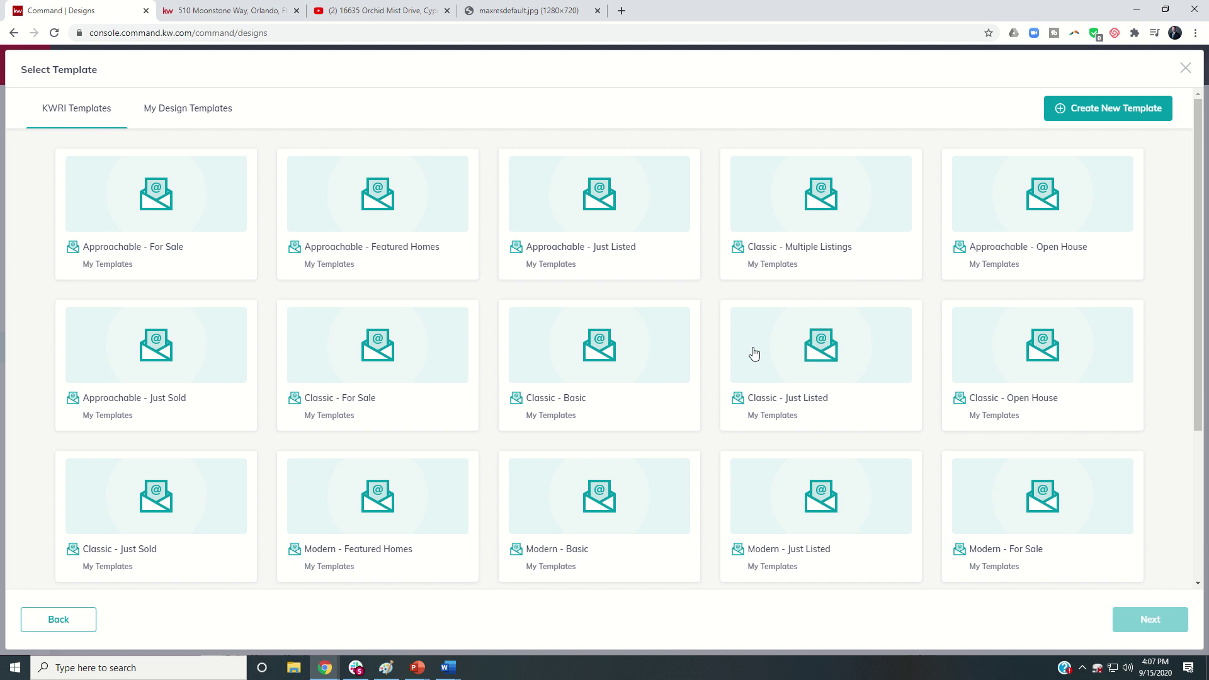
scroll(754, 353, "down", 4)
left_click(599, 555)
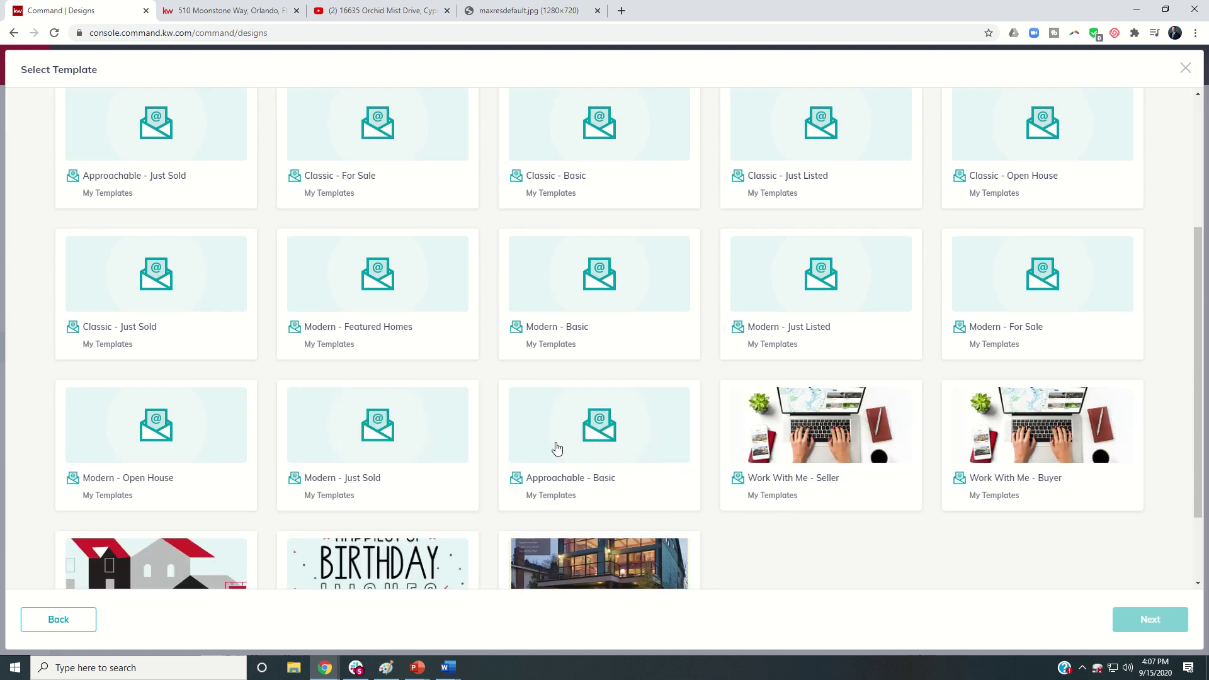
scroll(481, 426, "up", 5)
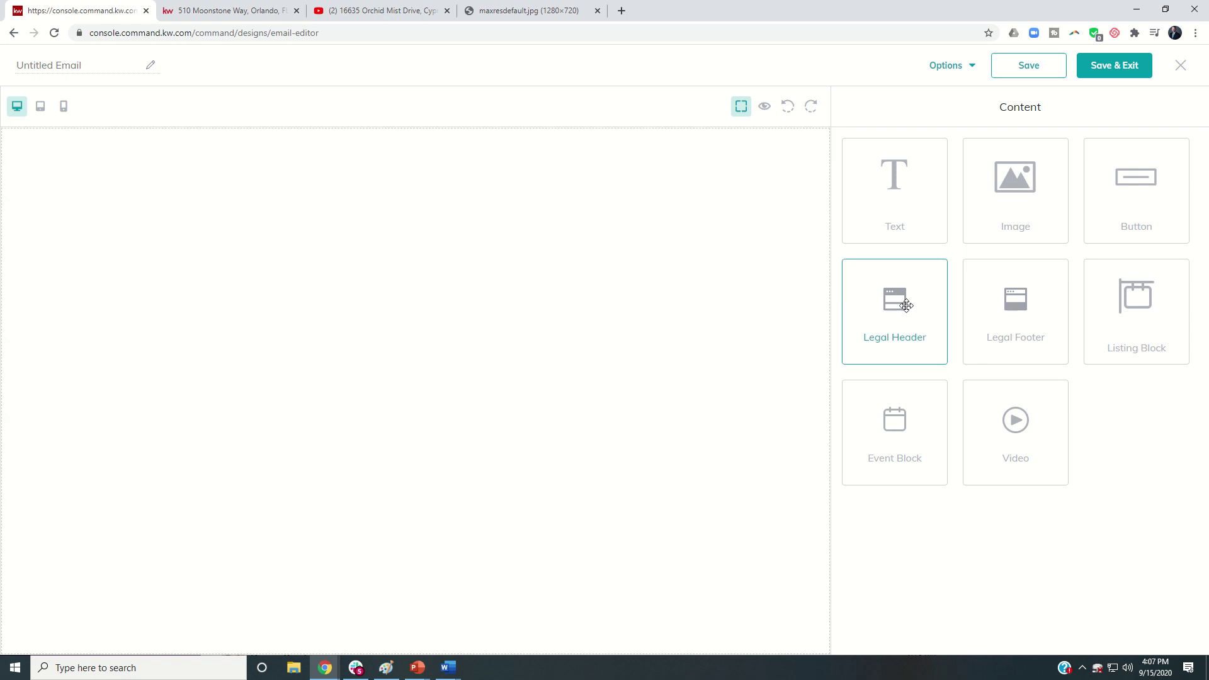
Step: Add a Legal Header and a Text block below it, and select the text block's placeholder
left_click_drag(907, 300, 670, 259)
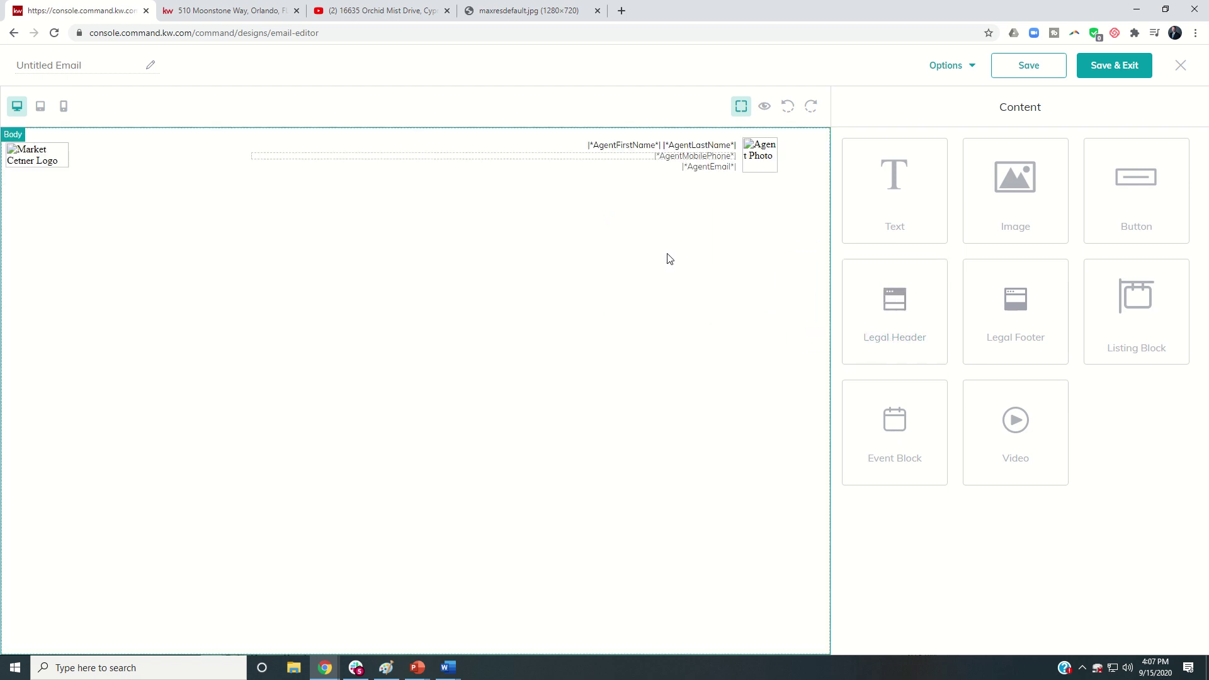
left_click_drag(890, 178, 705, 251)
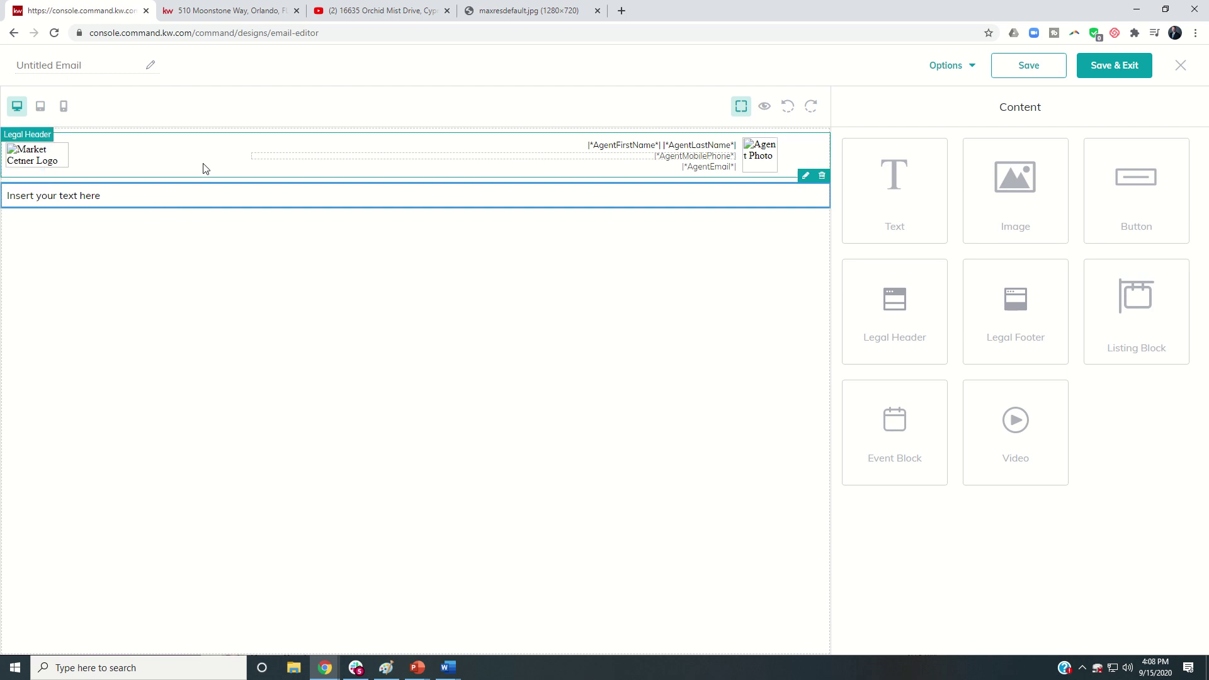
left_click(208, 202)
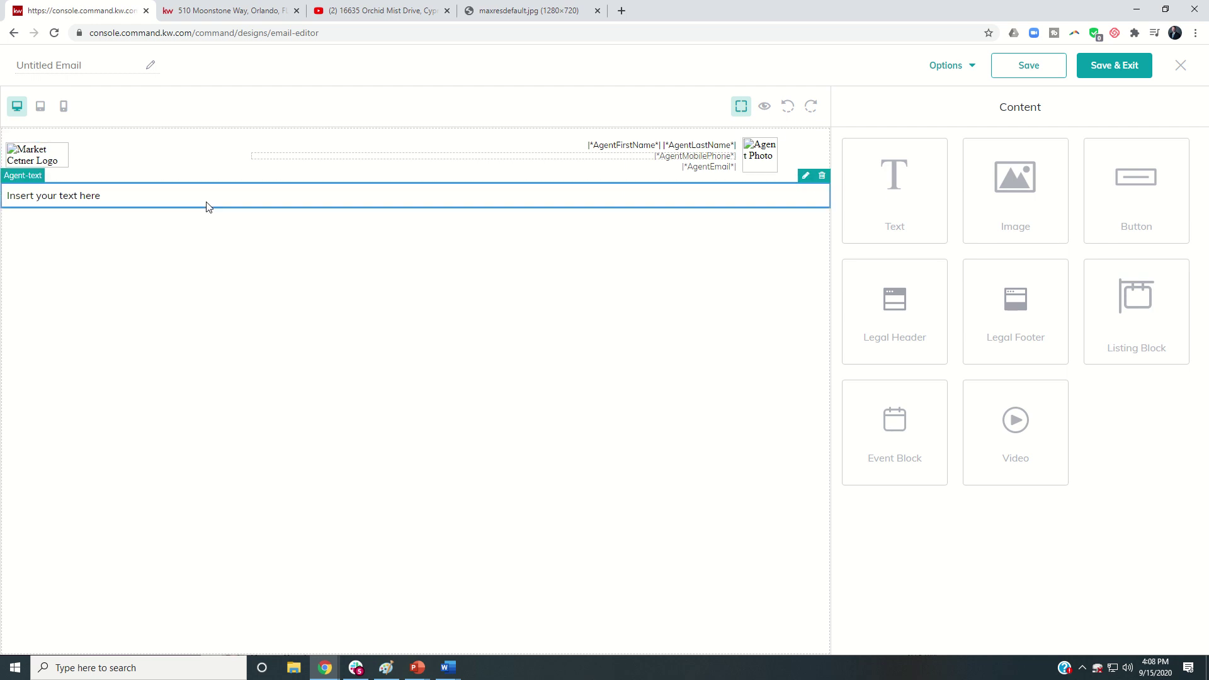
left_click(806, 177)
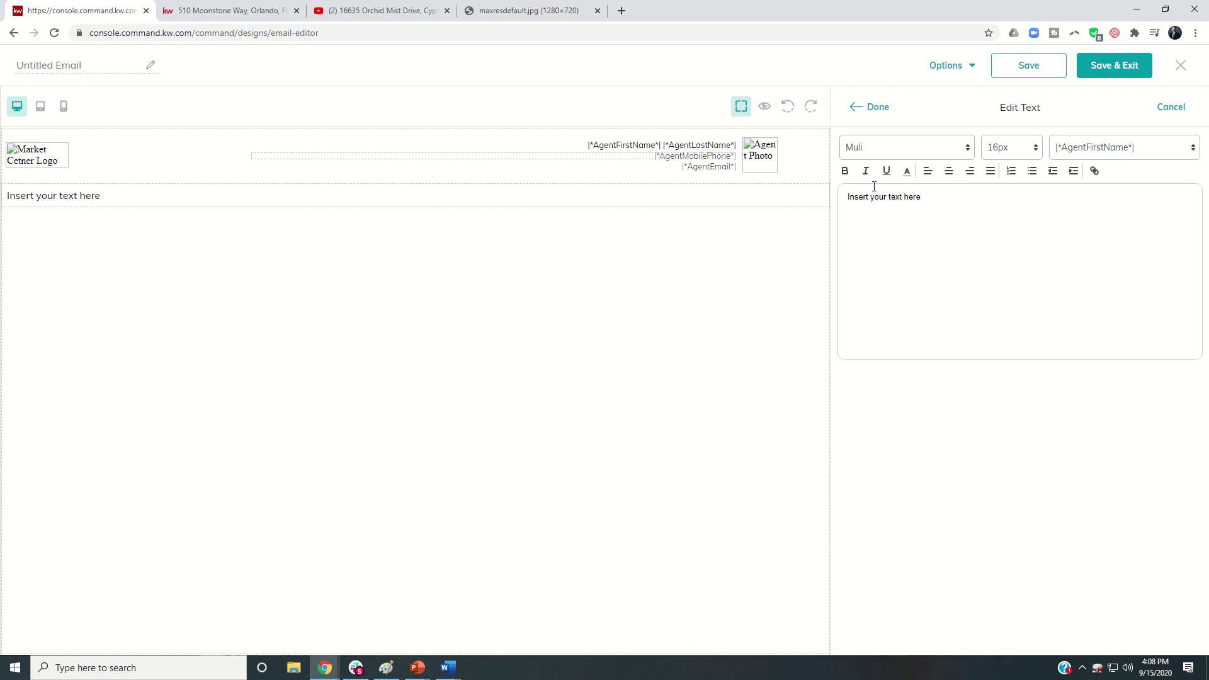
left_click(867, 205)
left_click_drag(943, 200, 790, 201)
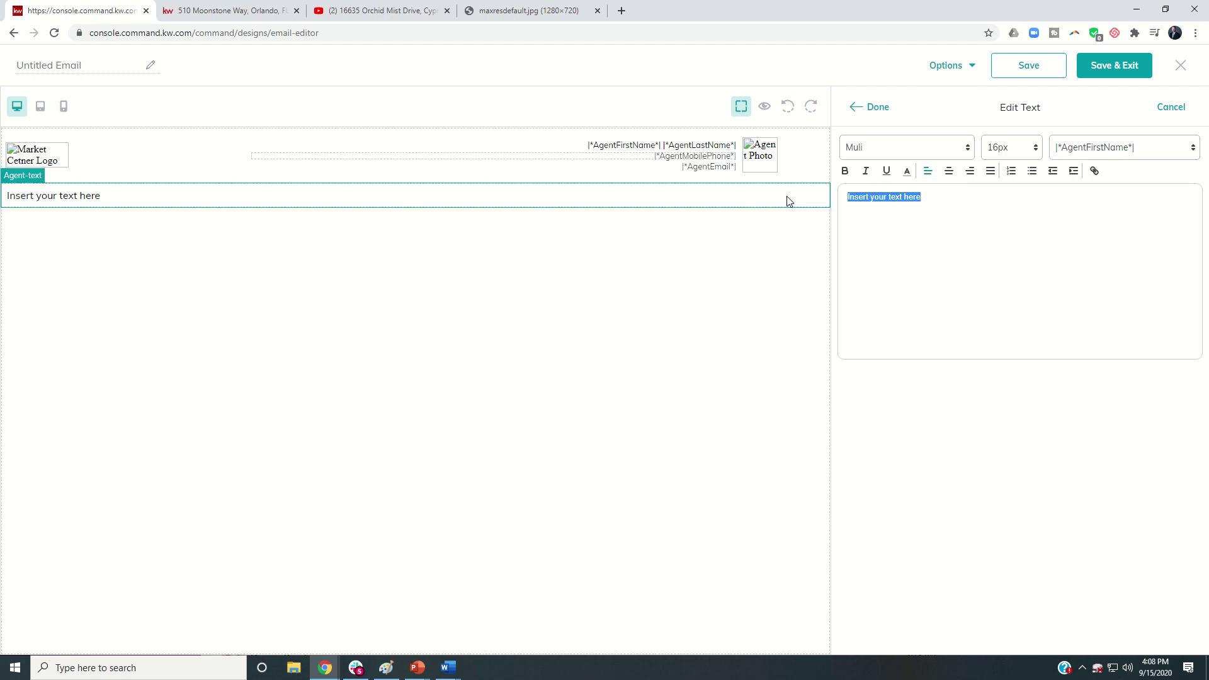
Step: Write 'Hi |*ContactFirstName*|, I wanted to reach out to show you our newest listing!'
type("Hi")
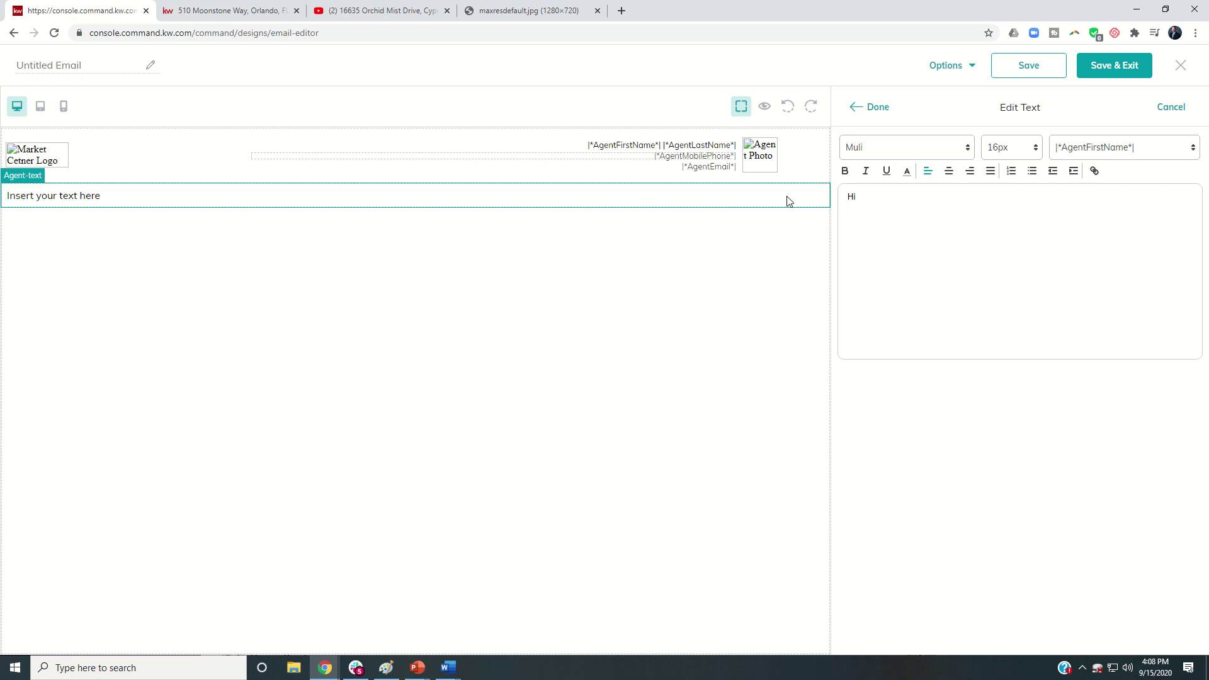
left_click(1077, 149)
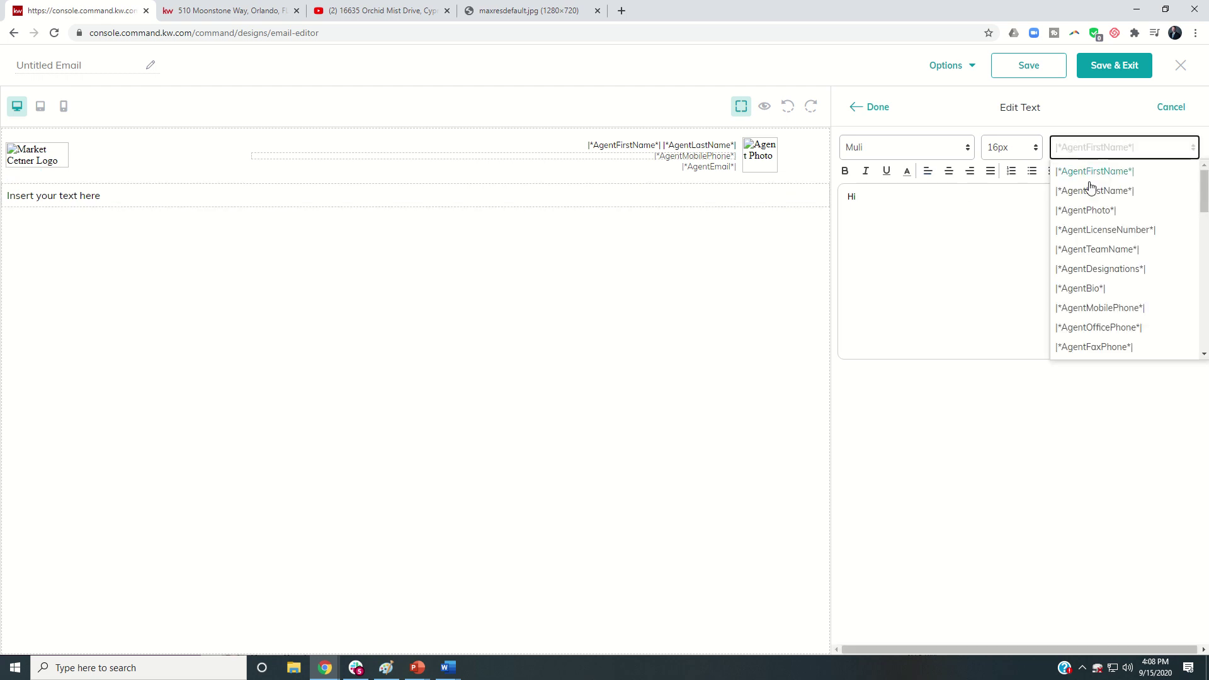
scroll(1089, 199, "down", 1)
scroll(1089, 199, "down", 5)
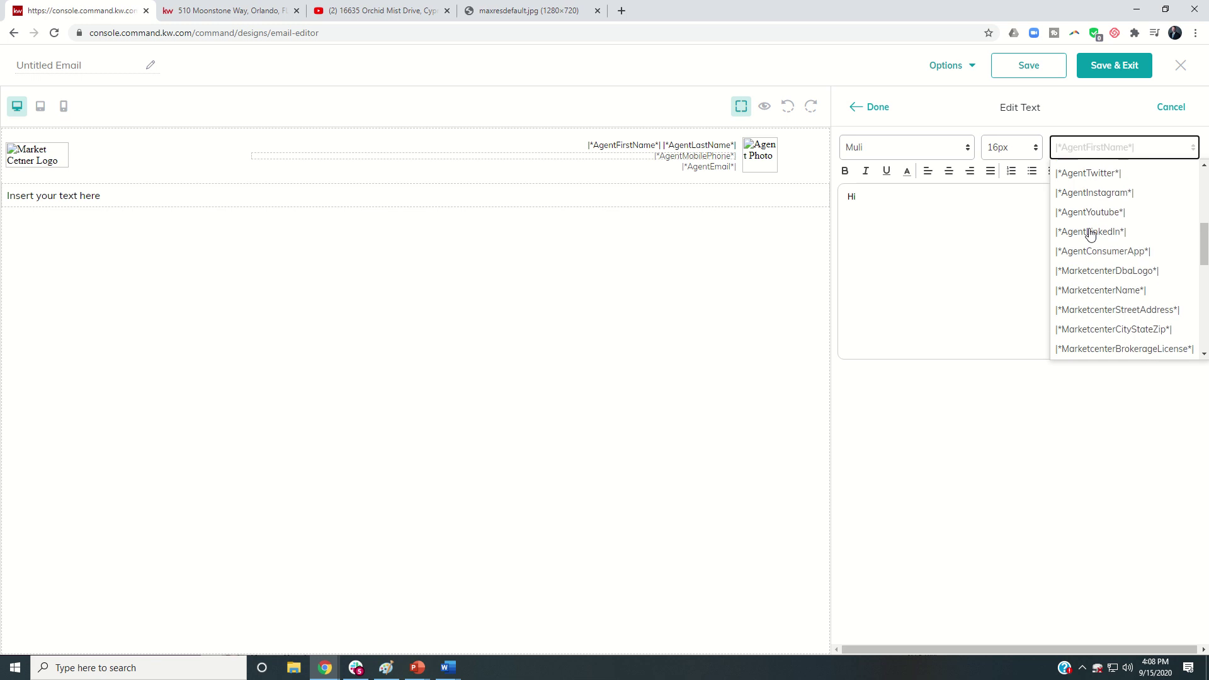
scroll(1090, 233, "down", 5)
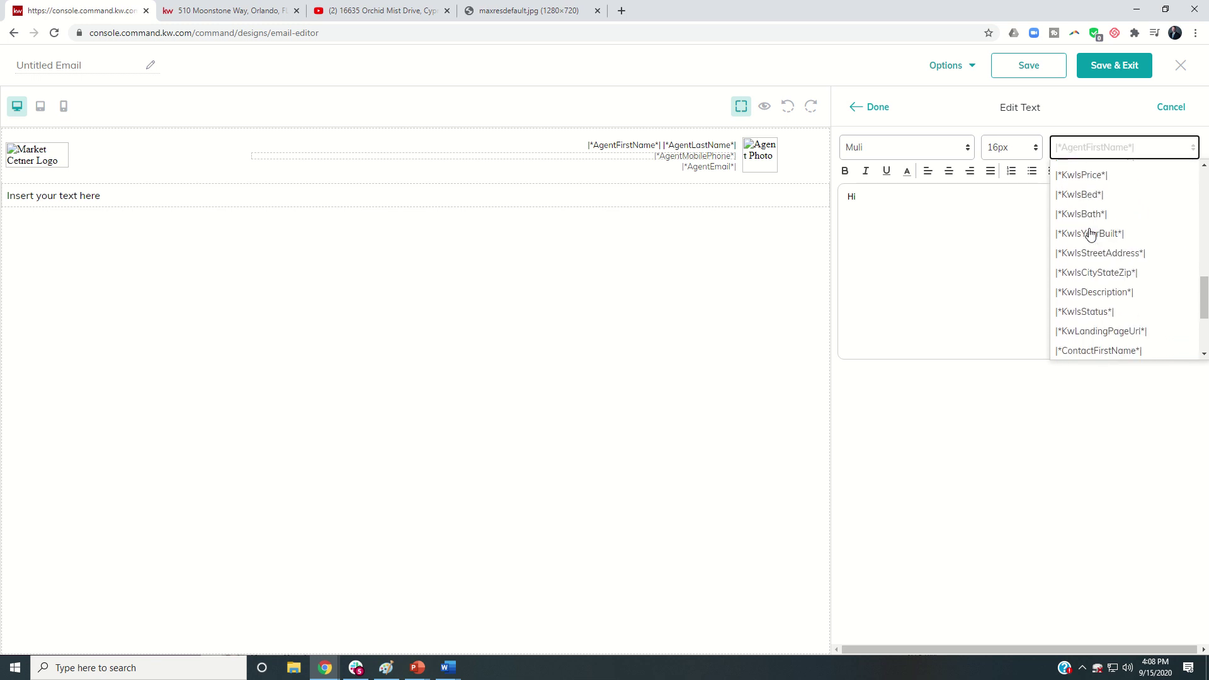
scroll(1091, 233, "down", 3)
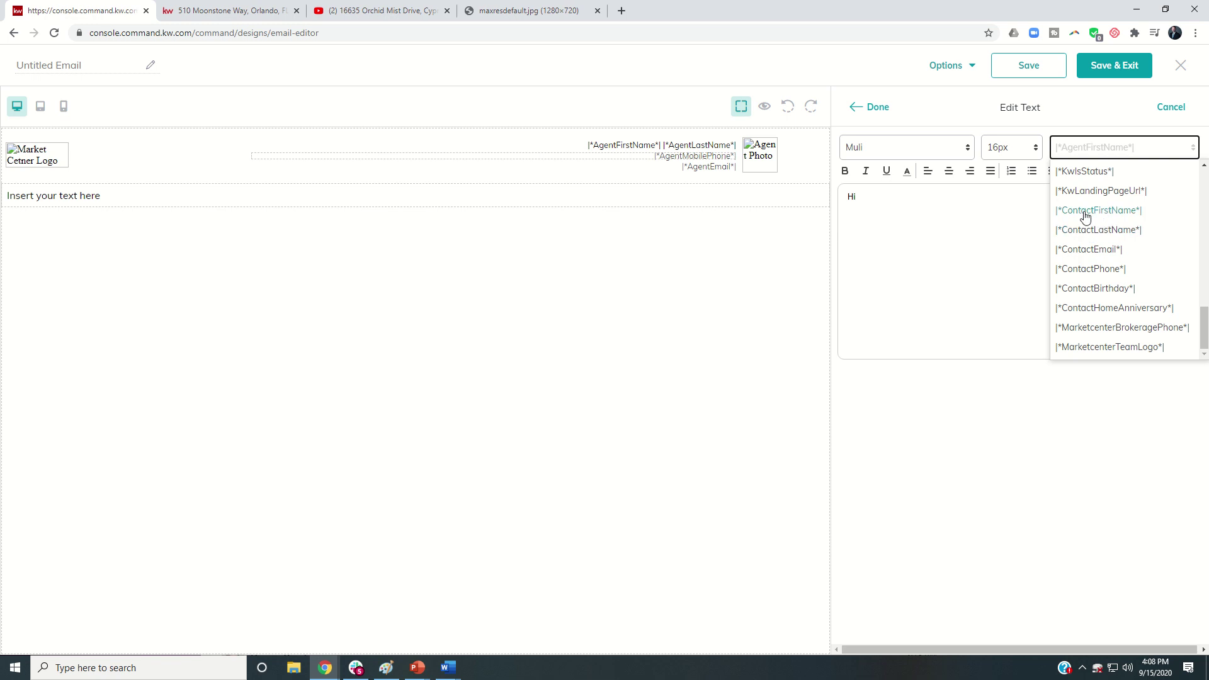
left_click(1084, 214)
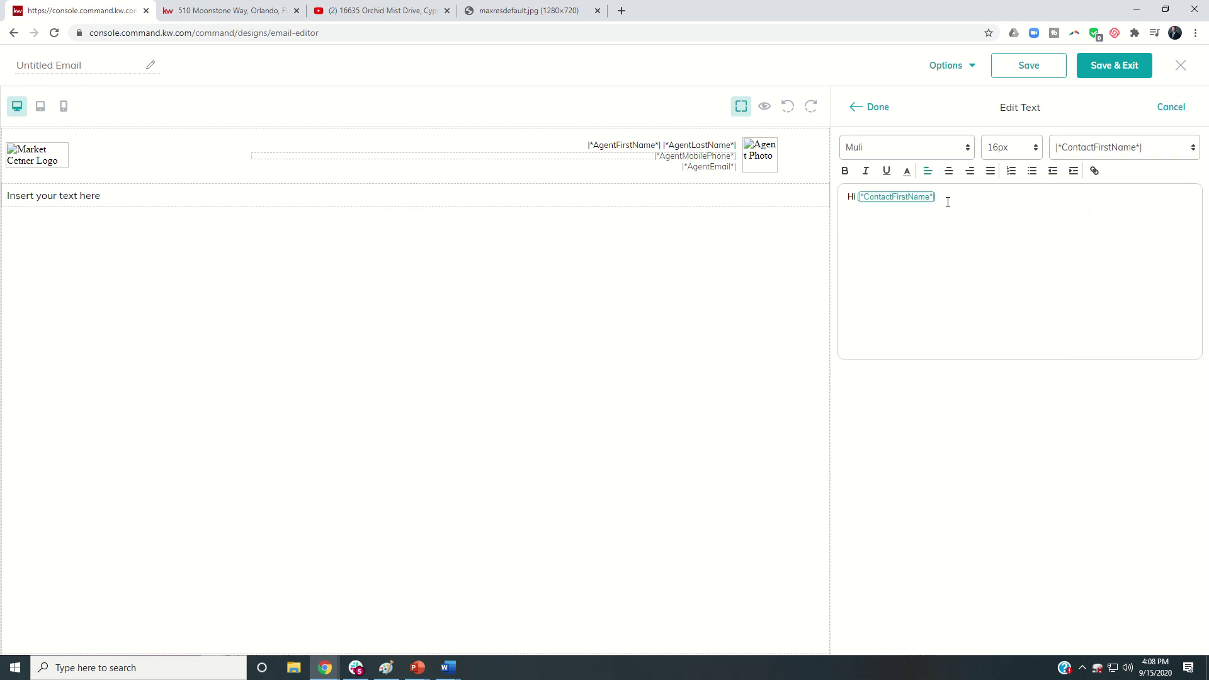
type(",")
type("I wanted to reach")
type(" out to sho")
type("w you")
type(" our newsest")
key("BackSpace")
key("BackSpace")
key("BackSpace")
key("BackSpace")
type("est listing!")
left_click(870, 110)
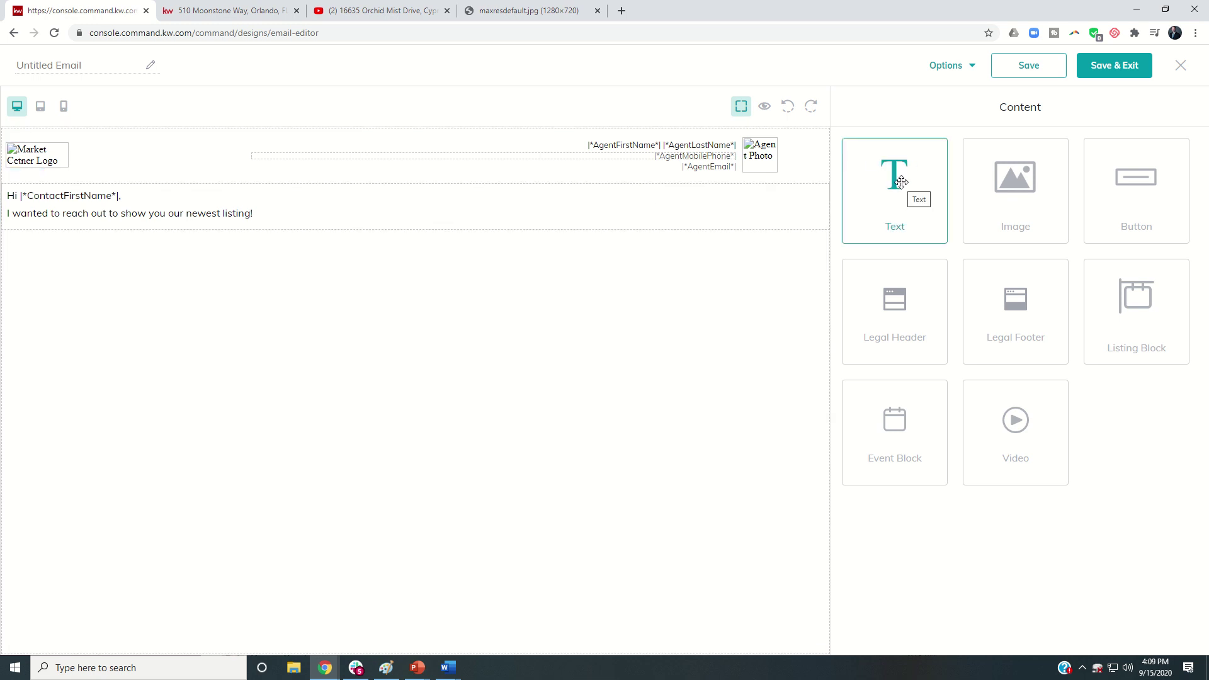
left_click_drag(902, 182, 691, 318)
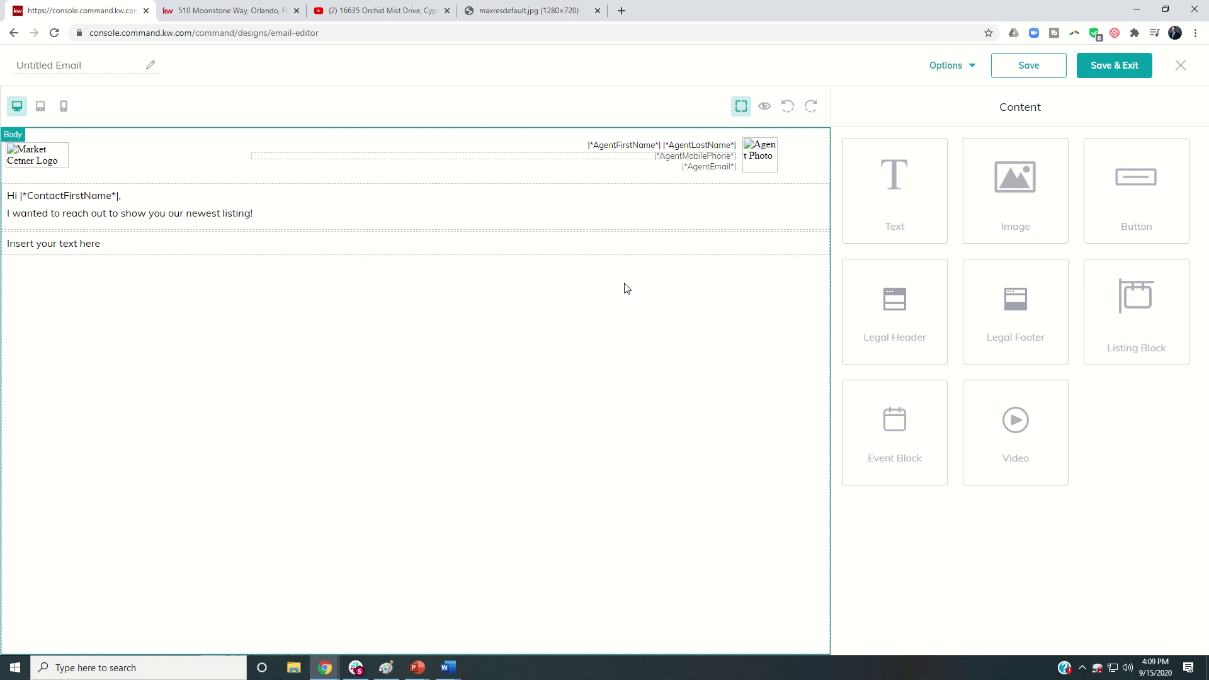
mouse_move(654, 245)
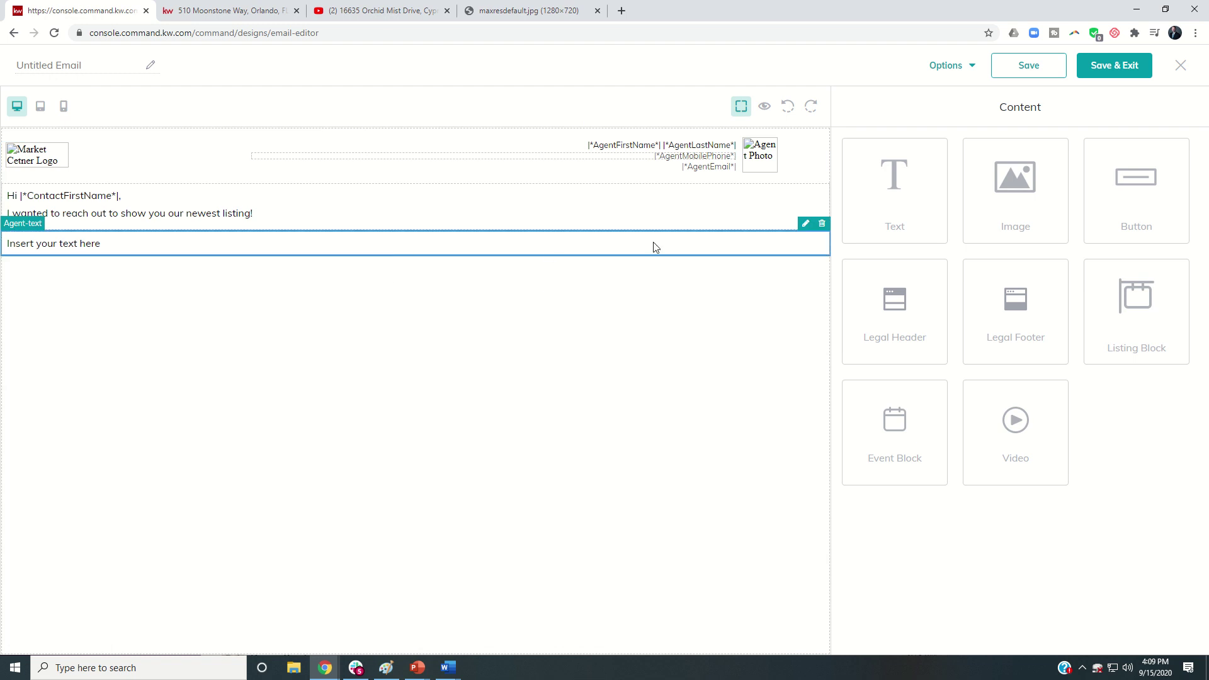
left_click(805, 225)
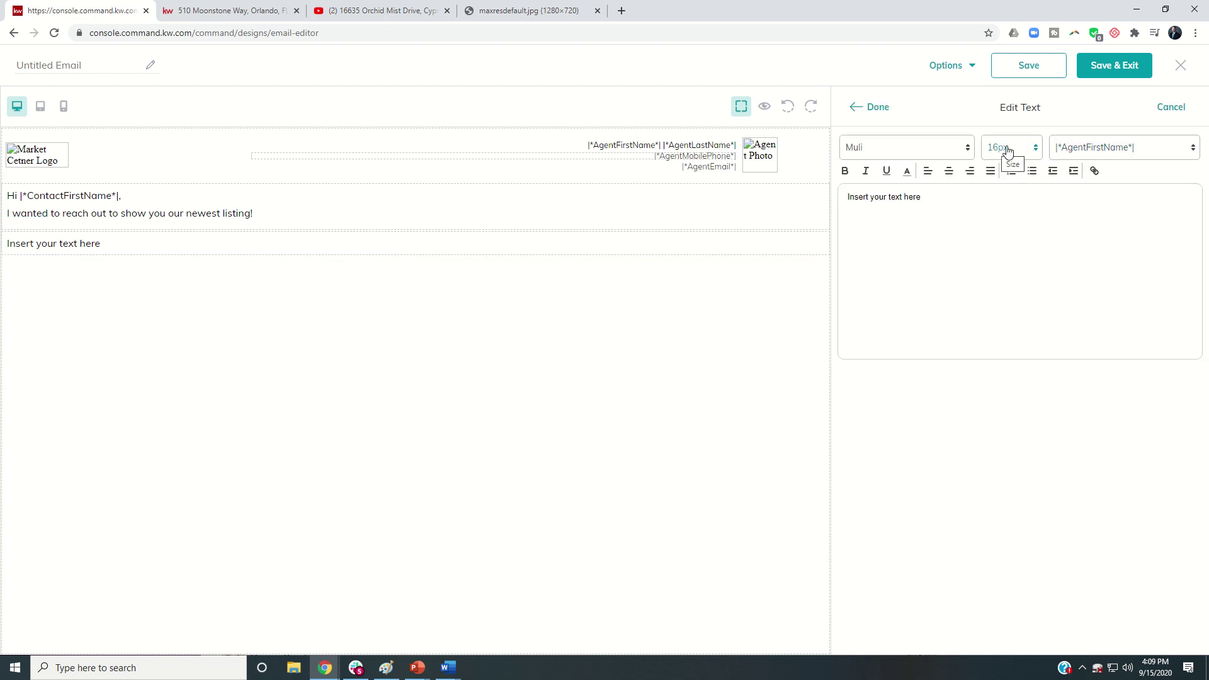
left_click(915, 150)
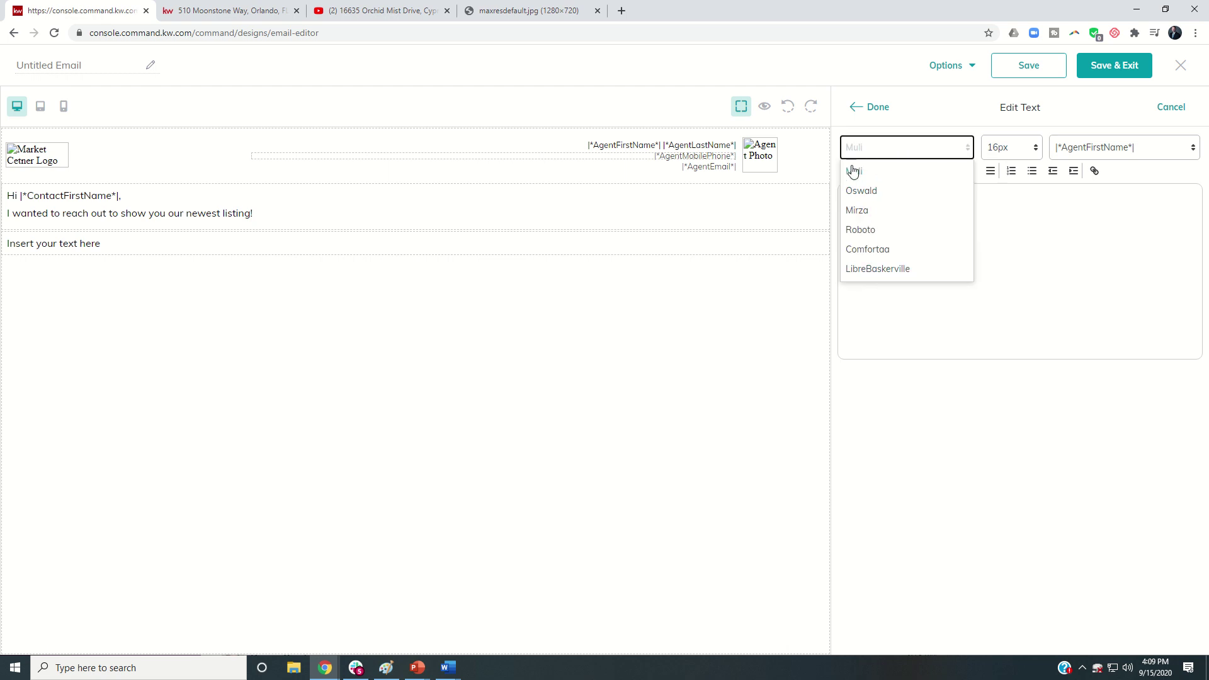
left_click(868, 151)
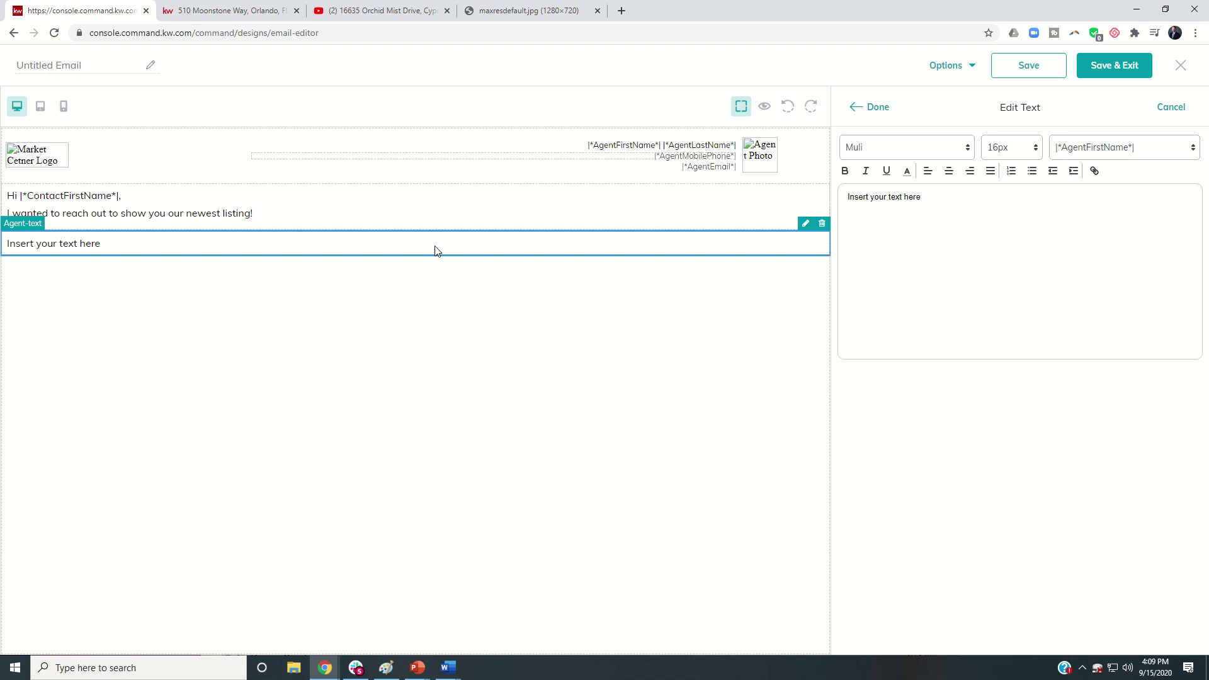
left_click(822, 224)
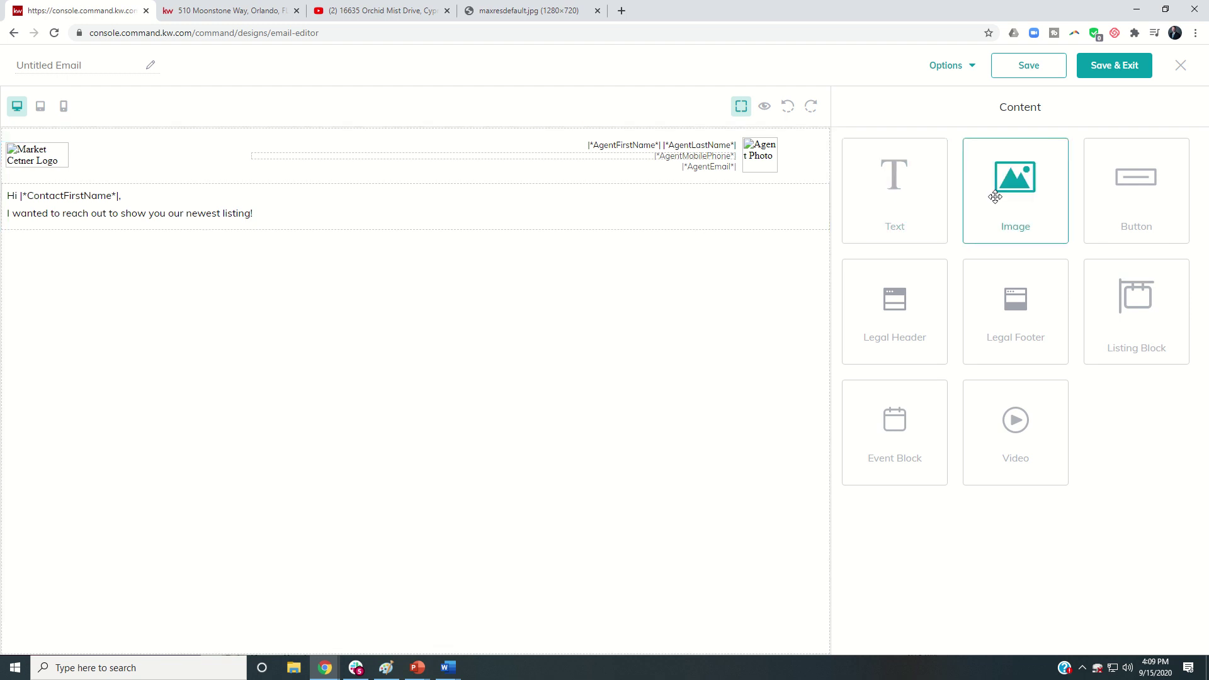
left_click_drag(996, 197, 691, 297)
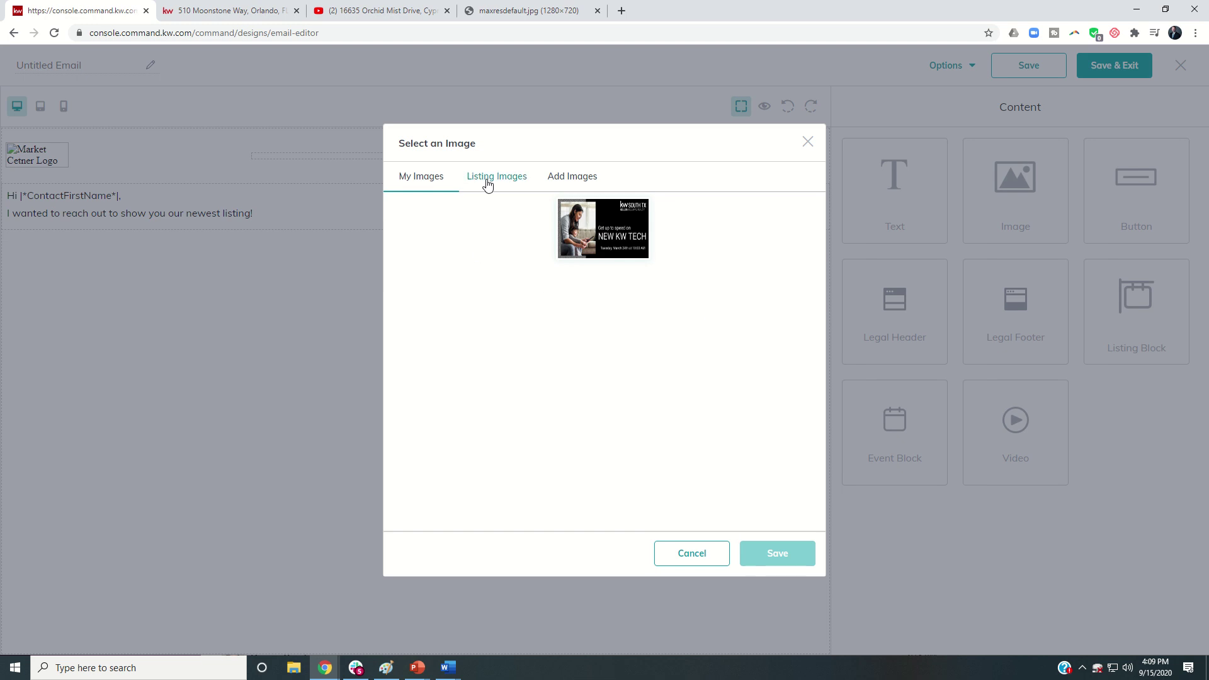
left_click(488, 182)
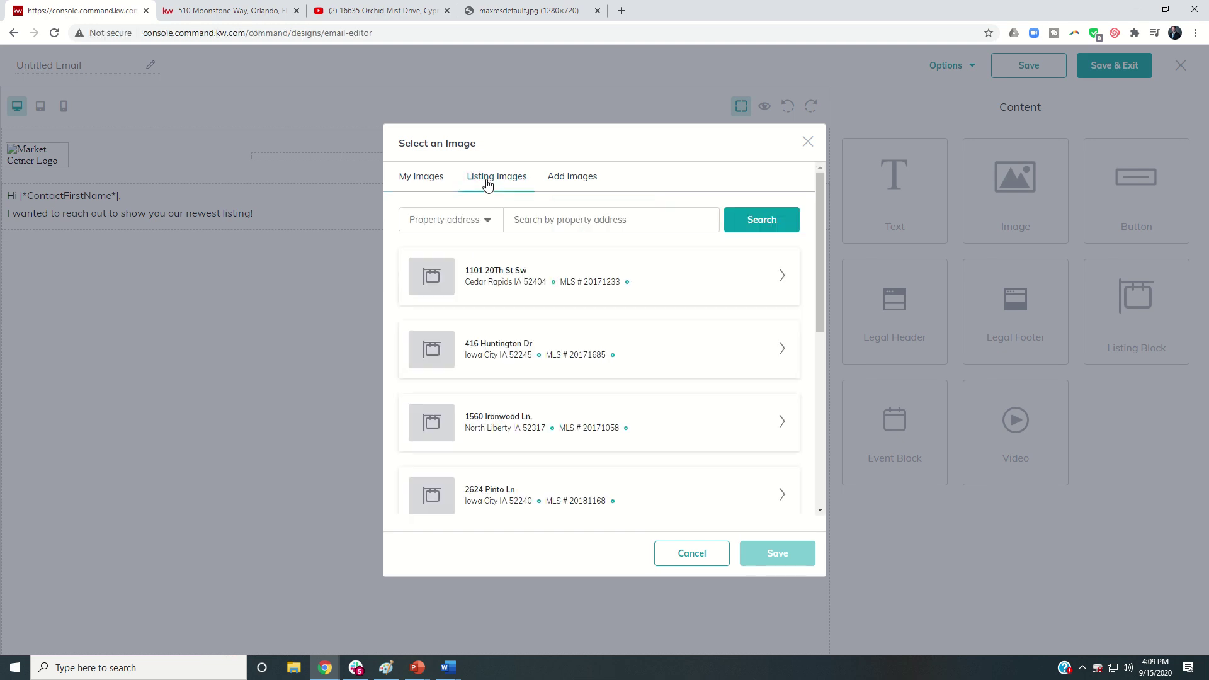
left_click(535, 223)
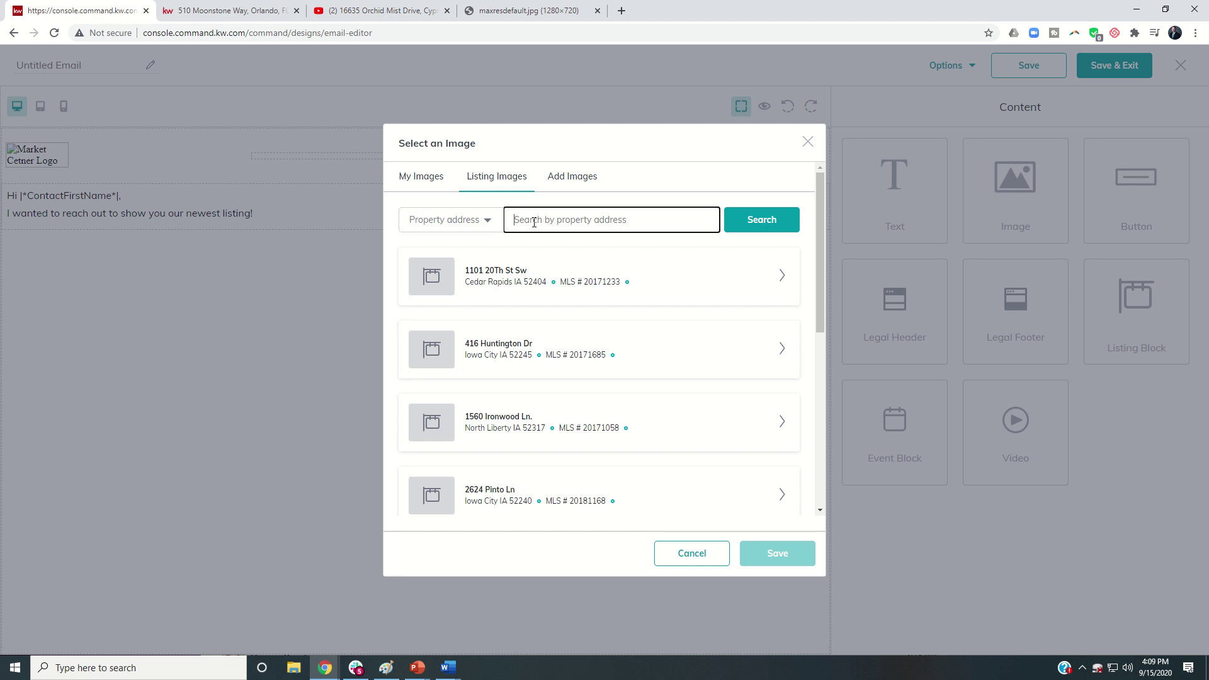
left_click(771, 225)
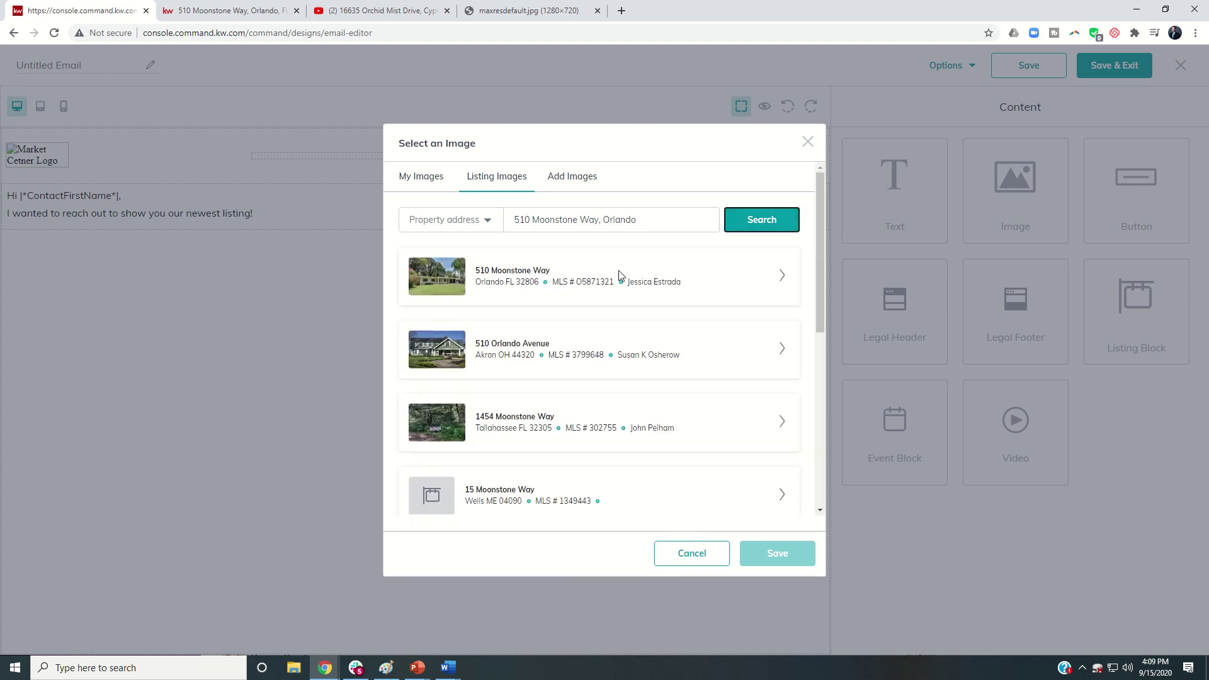
left_click(779, 280)
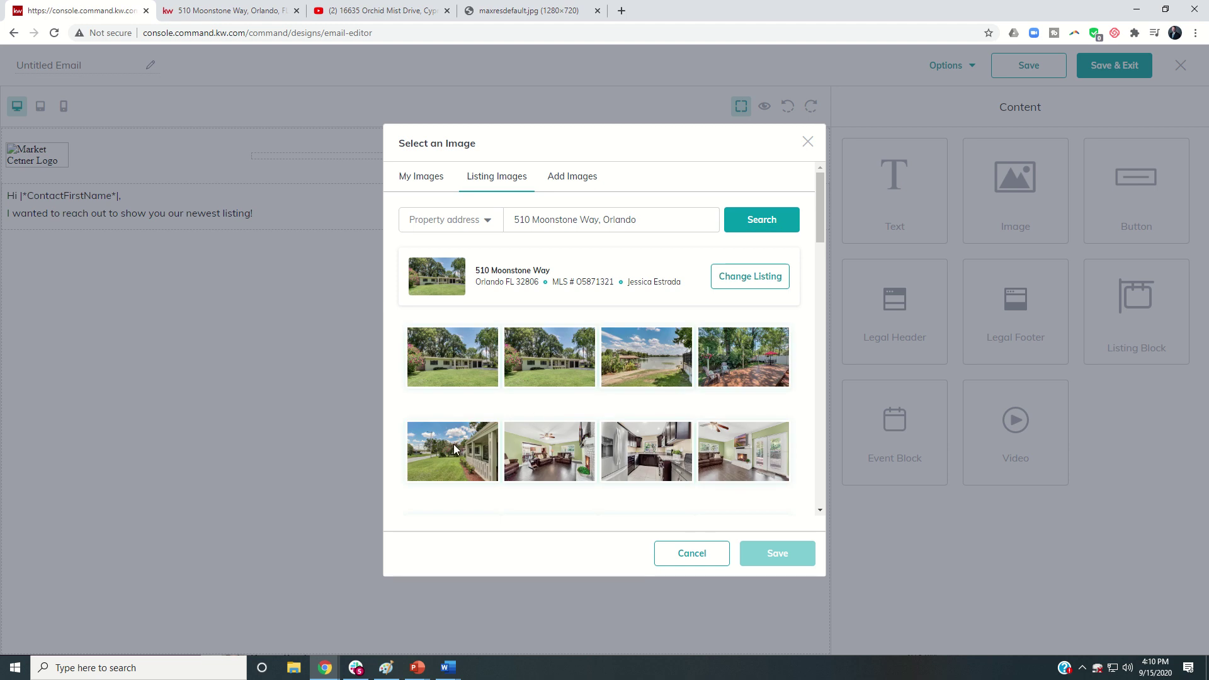
left_click(621, 366)
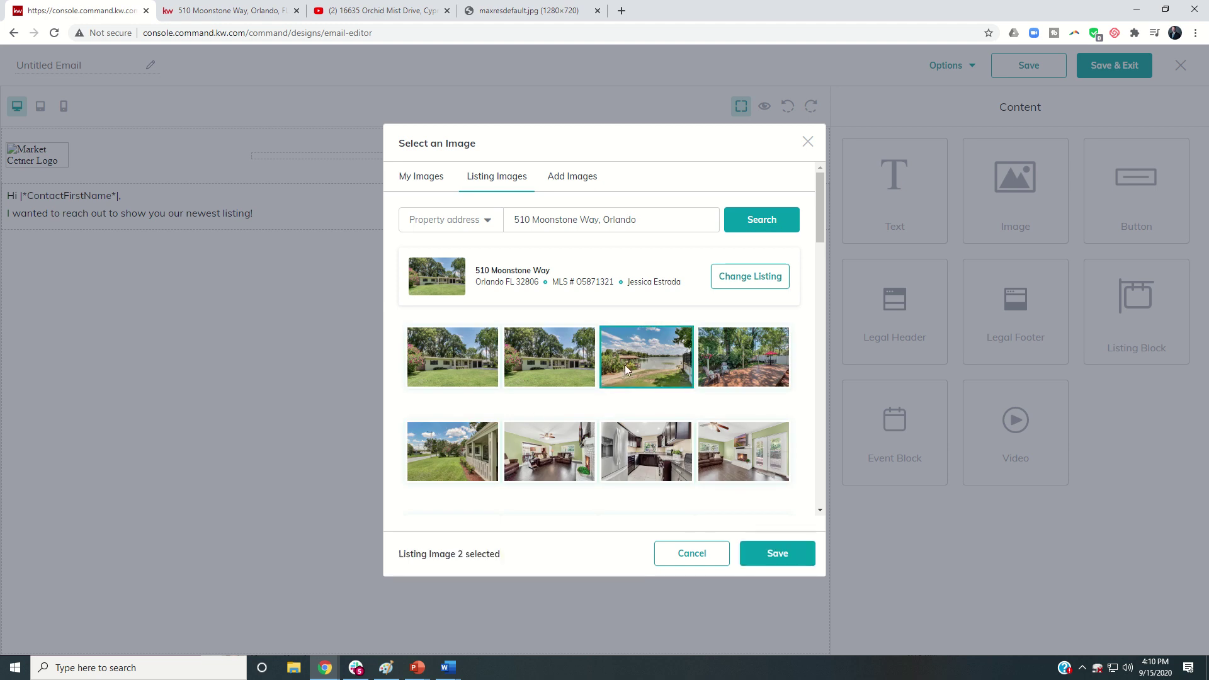
left_click(761, 557)
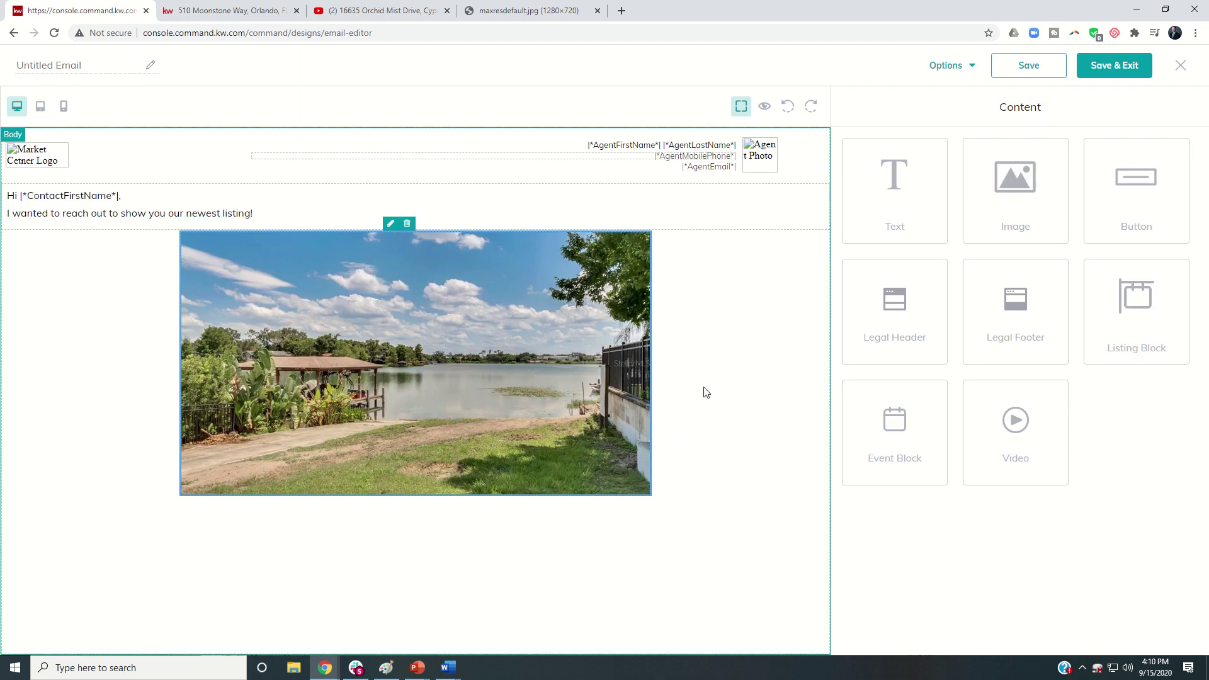
Step: Add a Text block below the photo inviting readers to check the listing details and video walk-through
left_click_drag(884, 192, 630, 567)
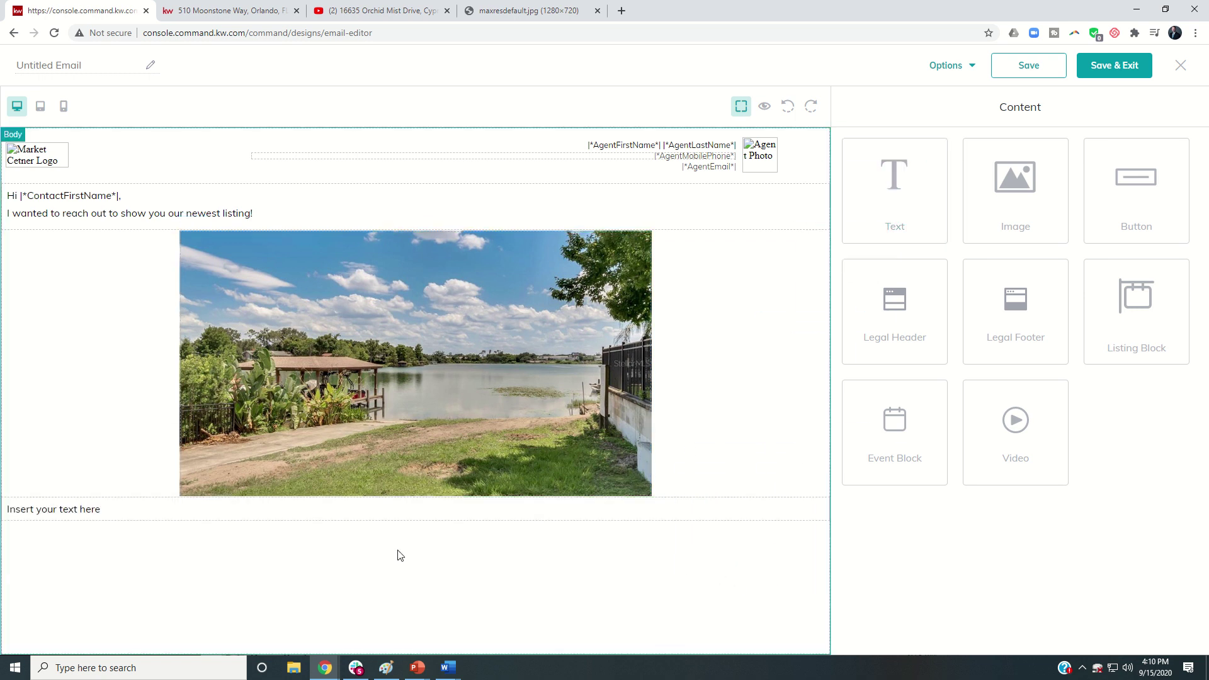
left_click(358, 515)
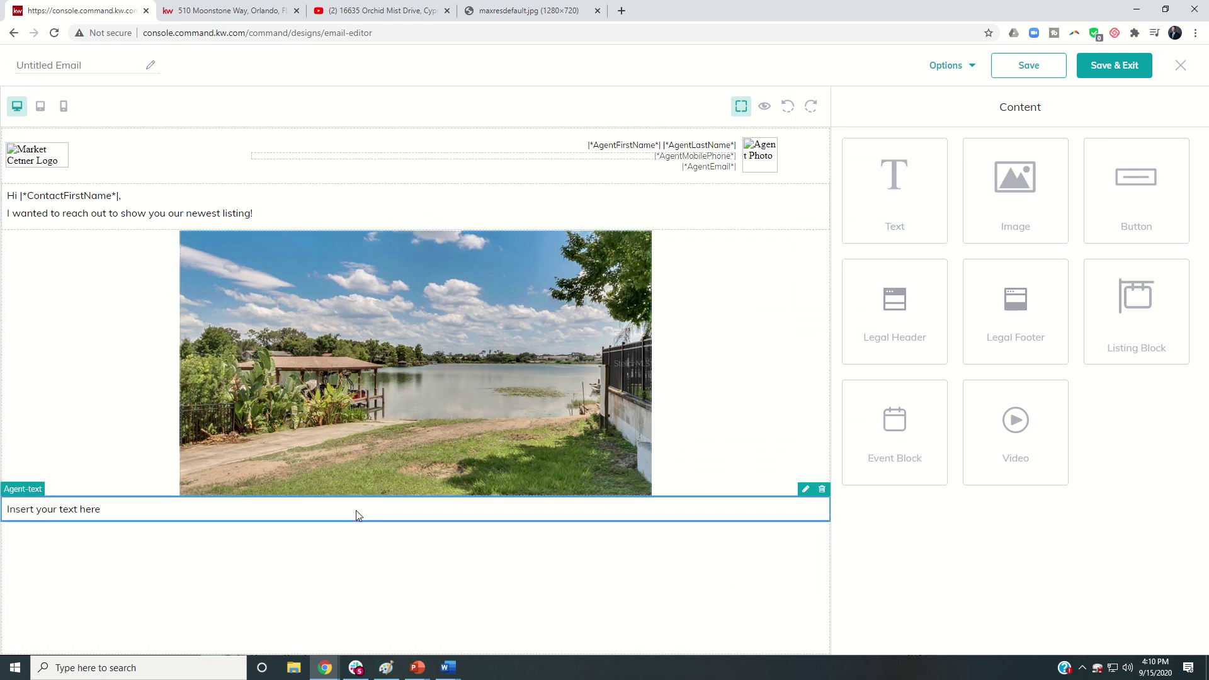
left_click(806, 489)
left_click(883, 231)
left_click_drag(922, 204, 798, 207)
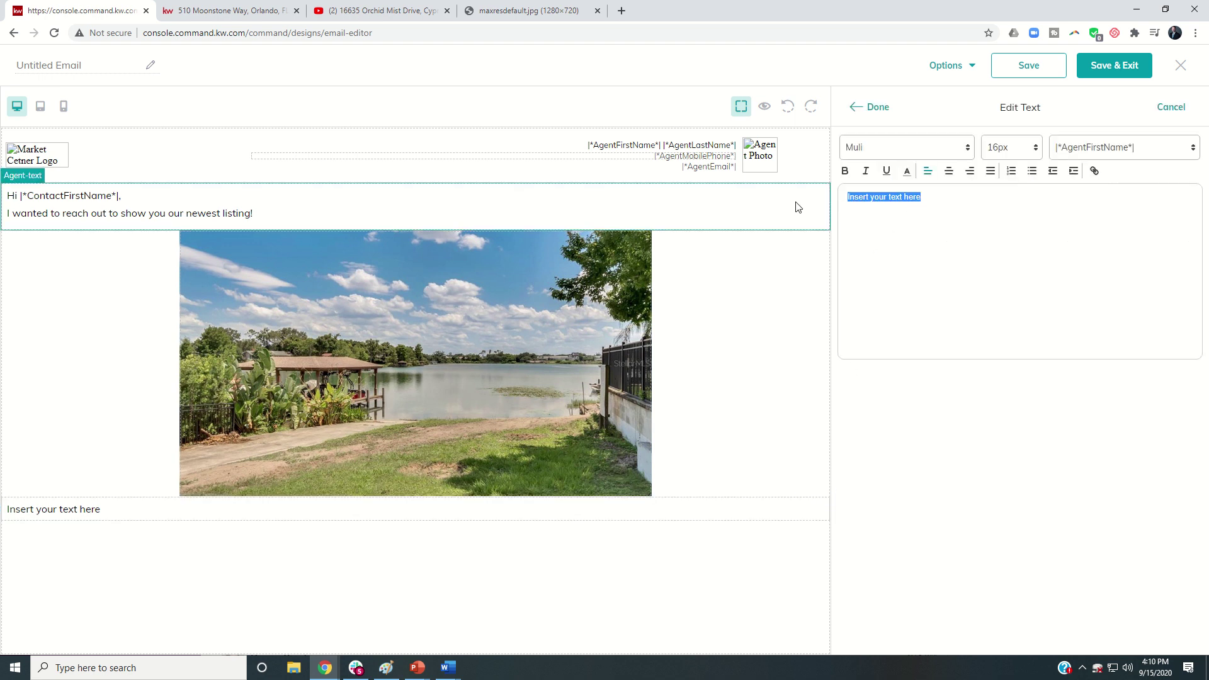
type("Check out the")
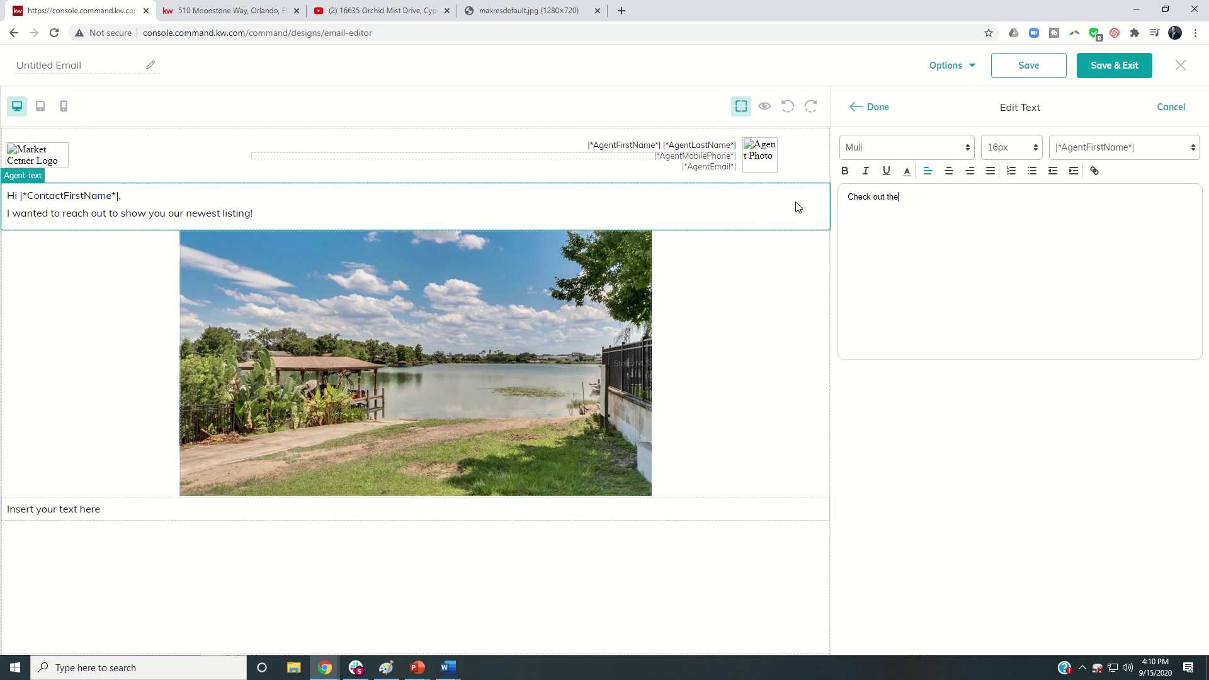
type(" listing d")
key("BackSpace")
type("g dei")
type("ails below.  Also, we've got a video walk through")
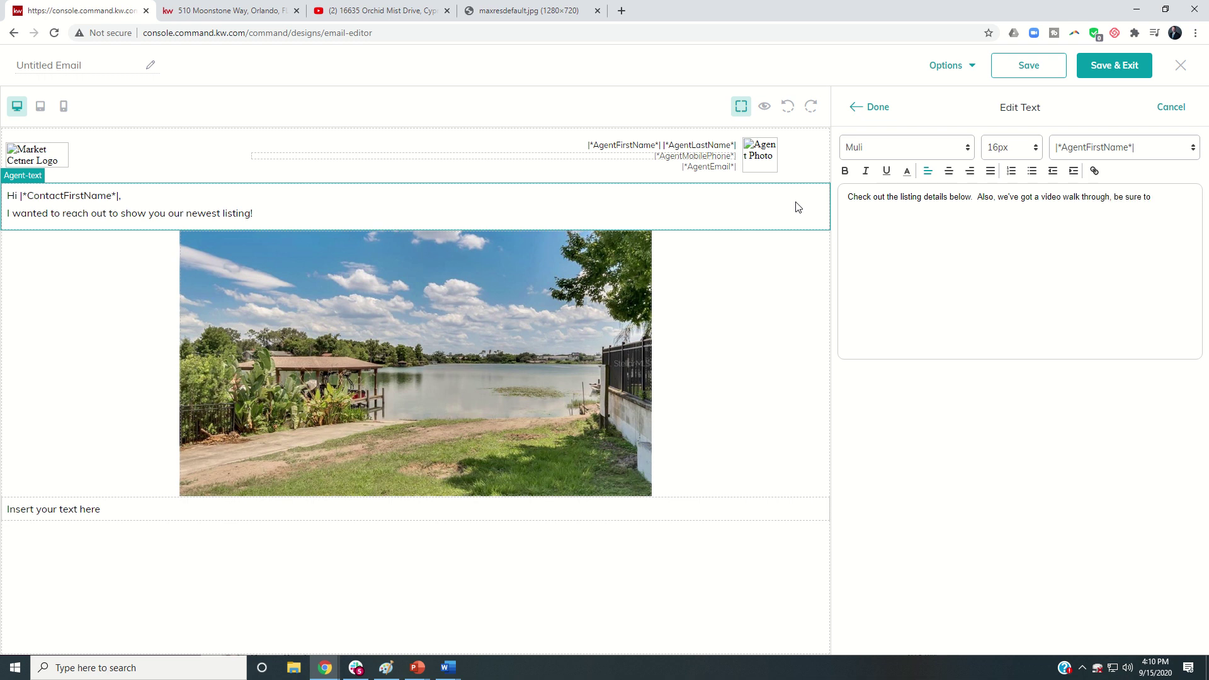
type(", be sure t")
key("BackSpace")
type("not to miss that!")
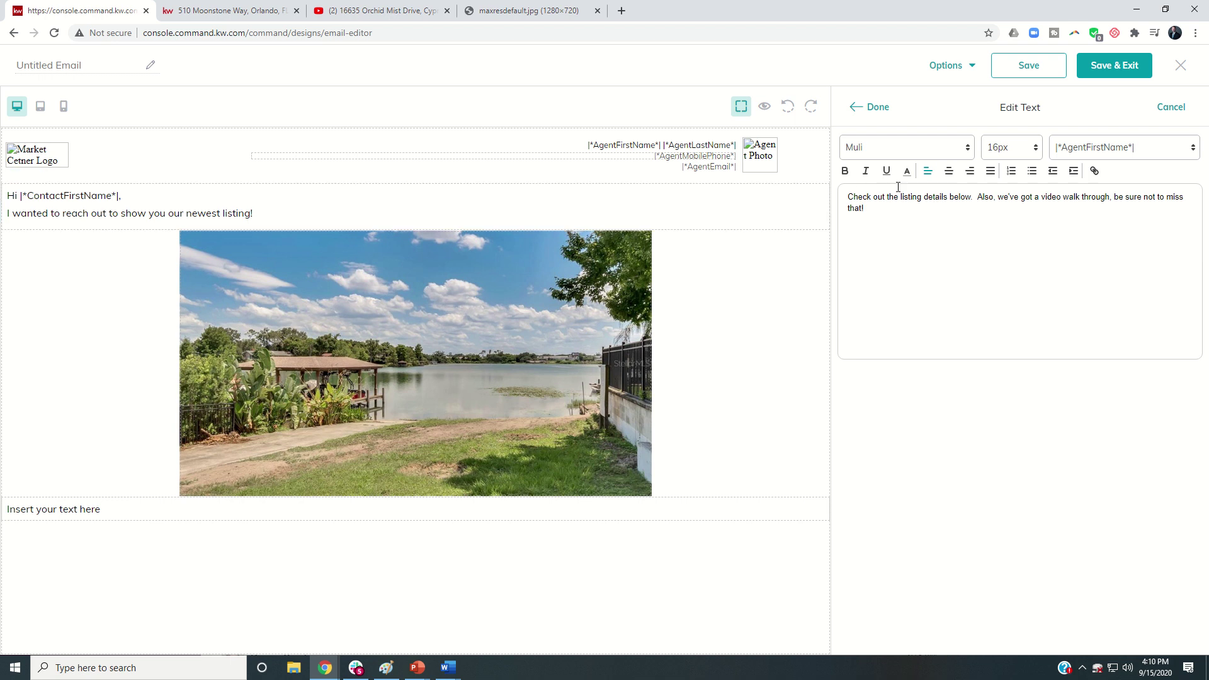
left_click(871, 110)
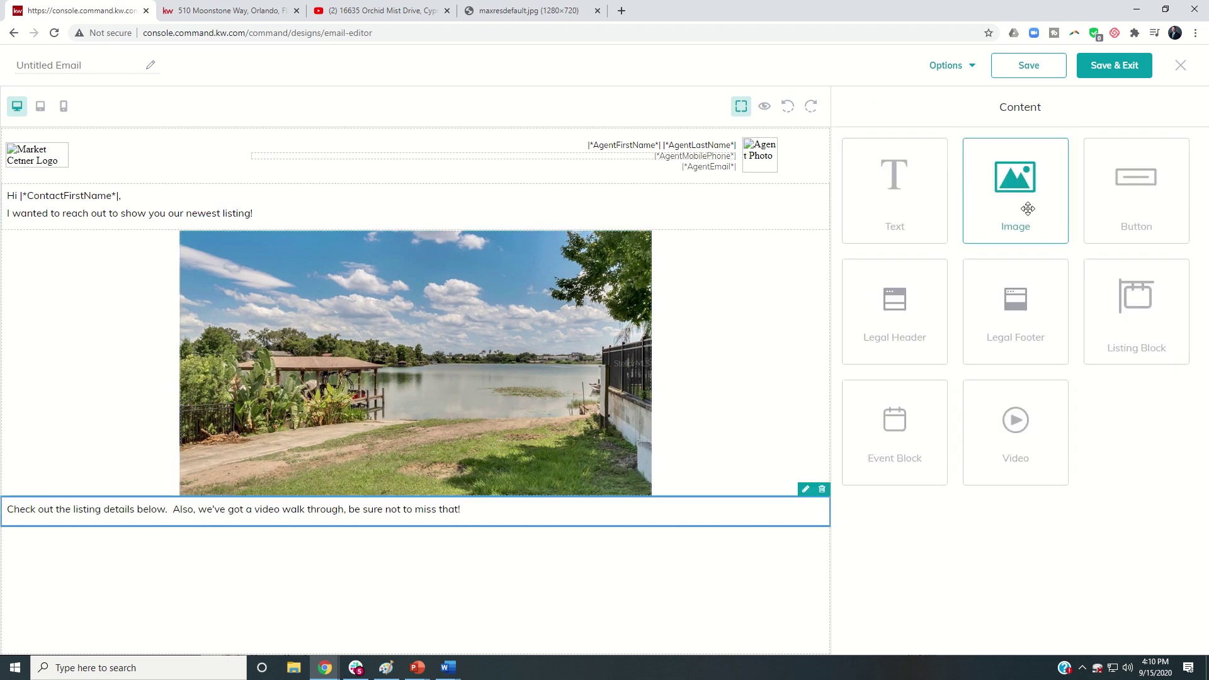
Step: Center-align the new sentence
left_click(805, 490)
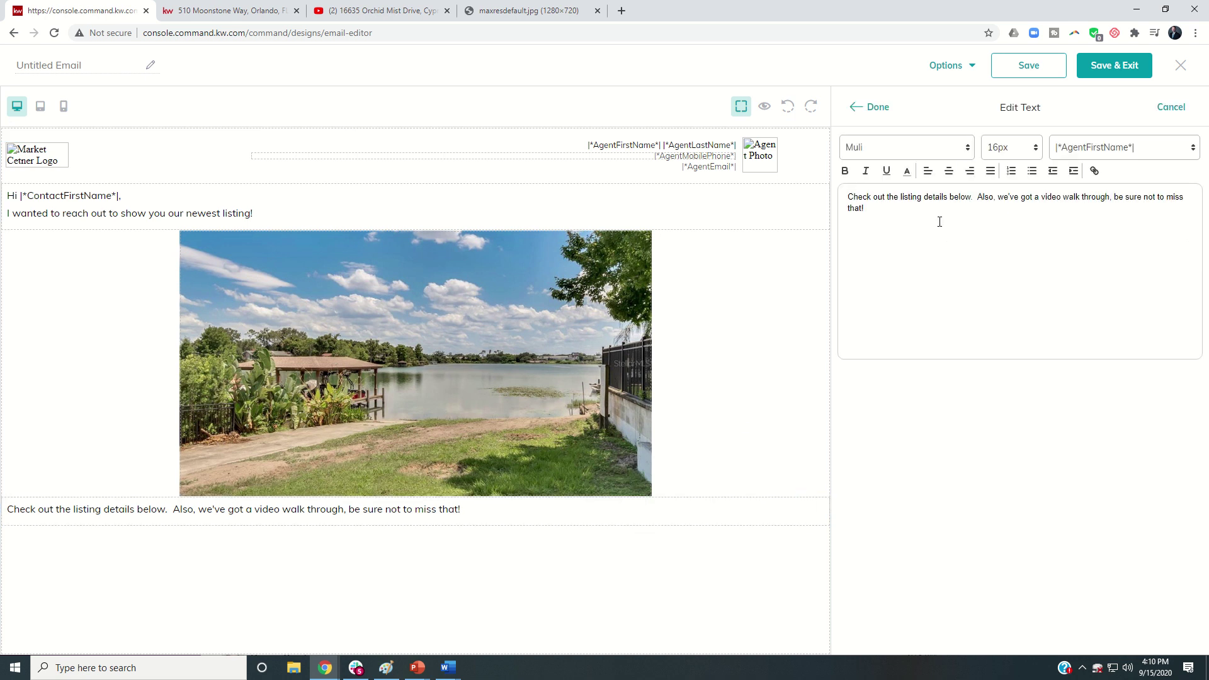
left_click(949, 171)
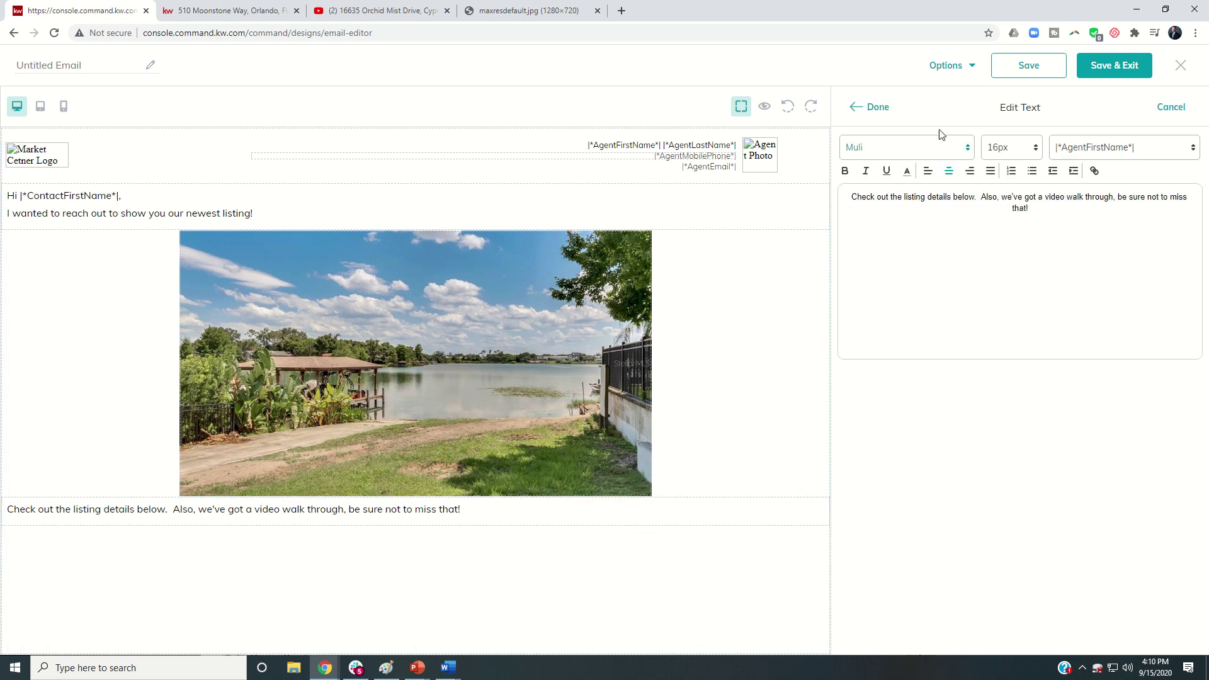
left_click(875, 107)
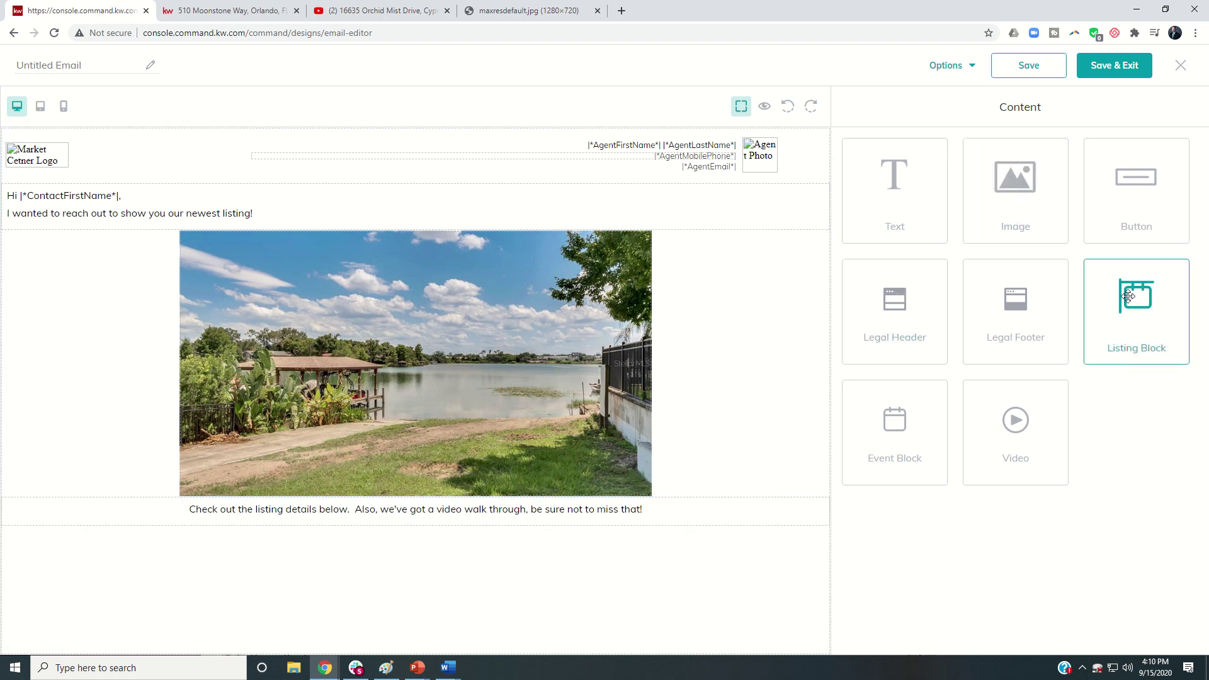
left_click_drag(1129, 296, 624, 564)
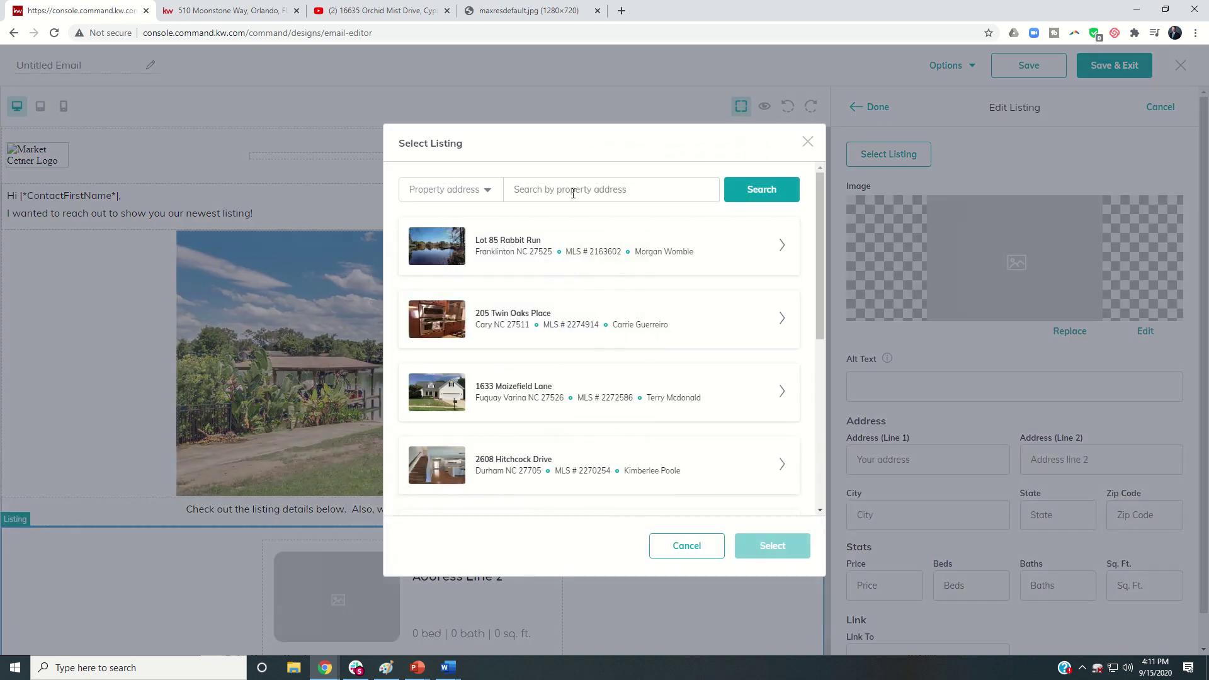
left_click(573, 191)
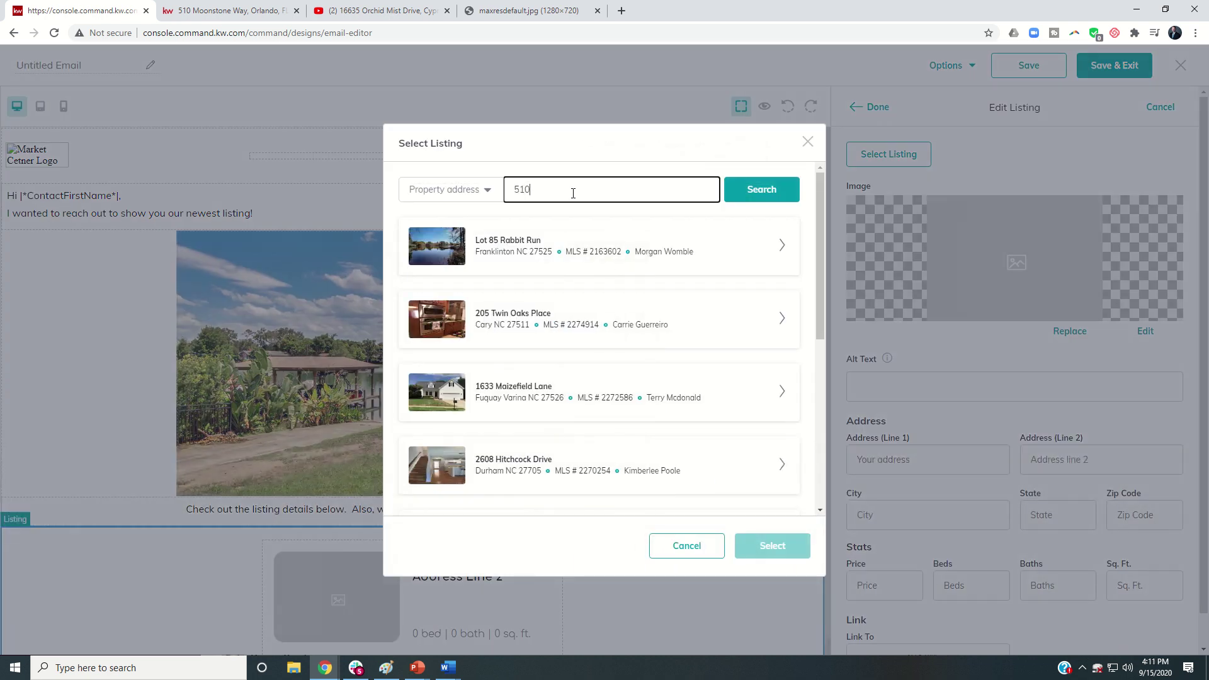
left_click(759, 201)
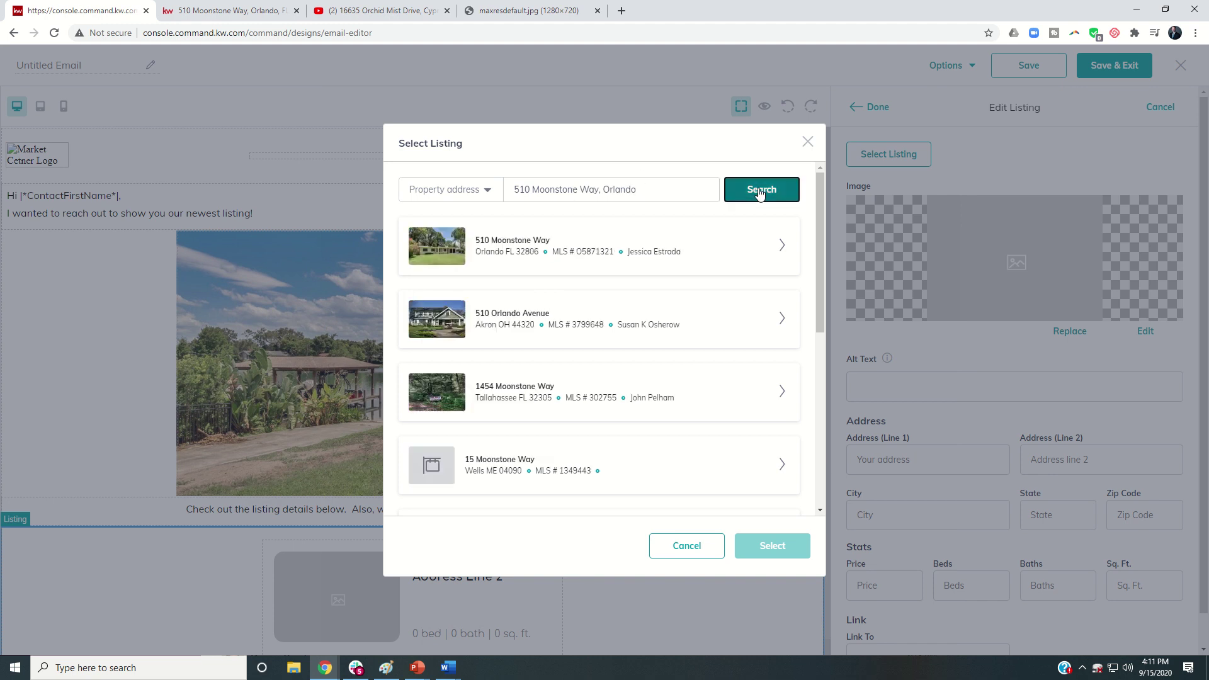
left_click(780, 247)
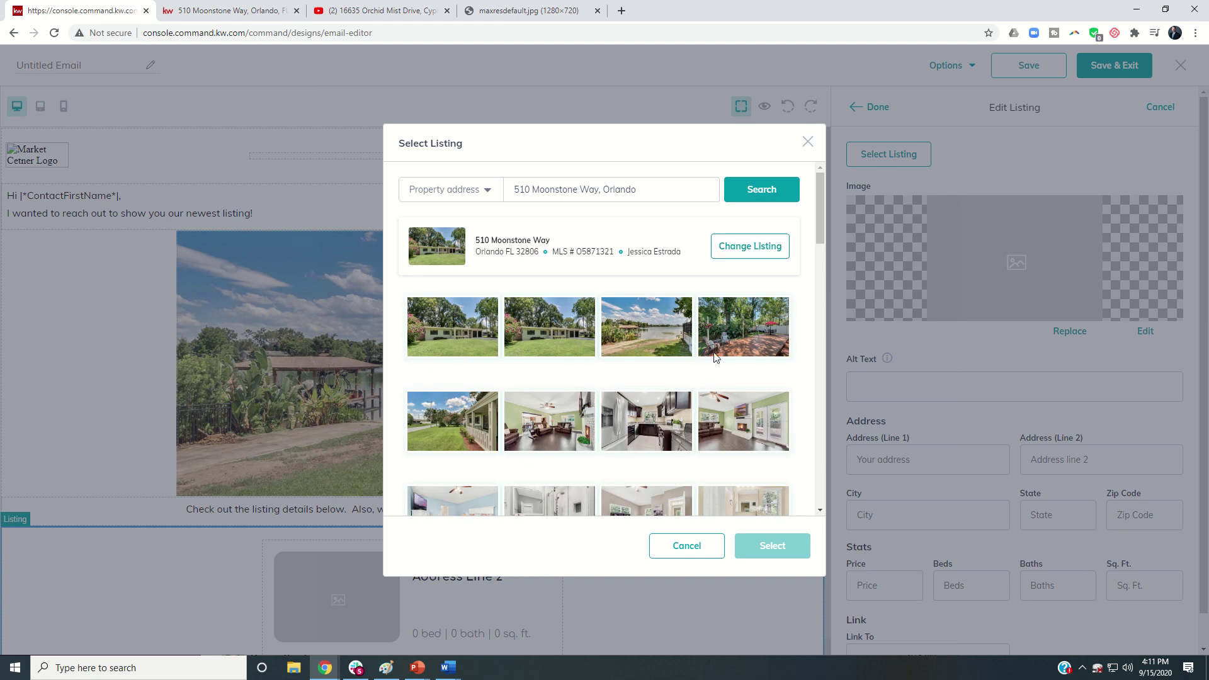
left_click(742, 331)
left_click(759, 546)
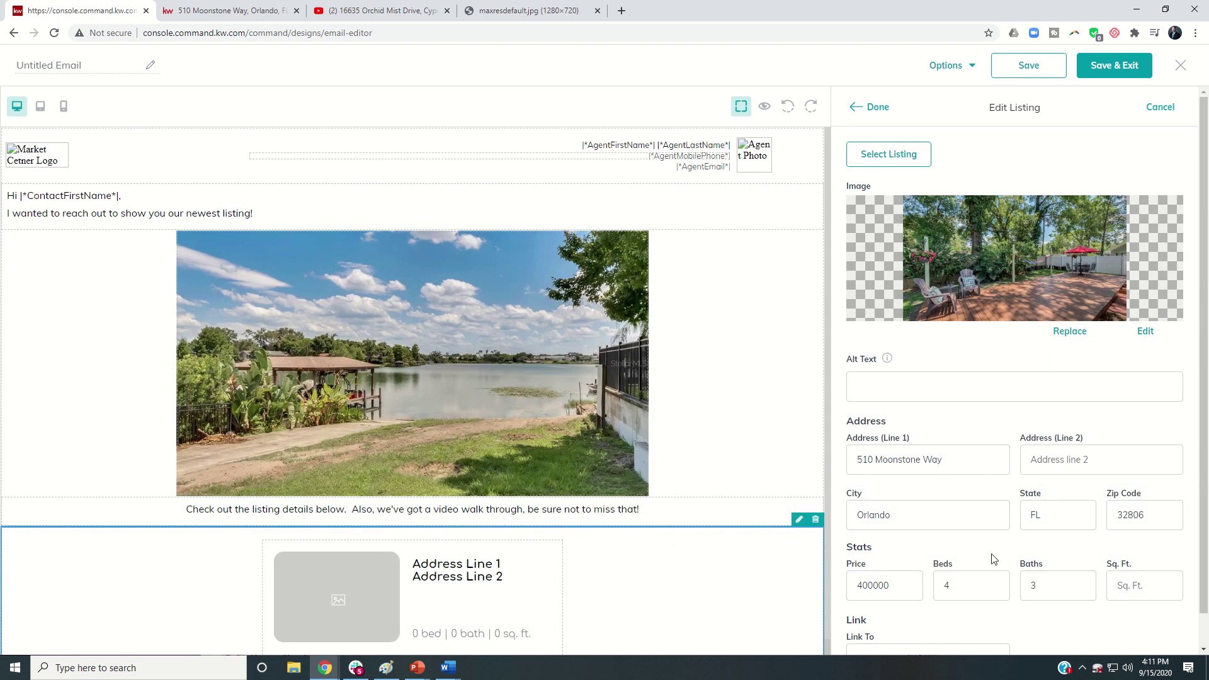
left_click(1126, 585)
scroll(913, 504, "down", 1)
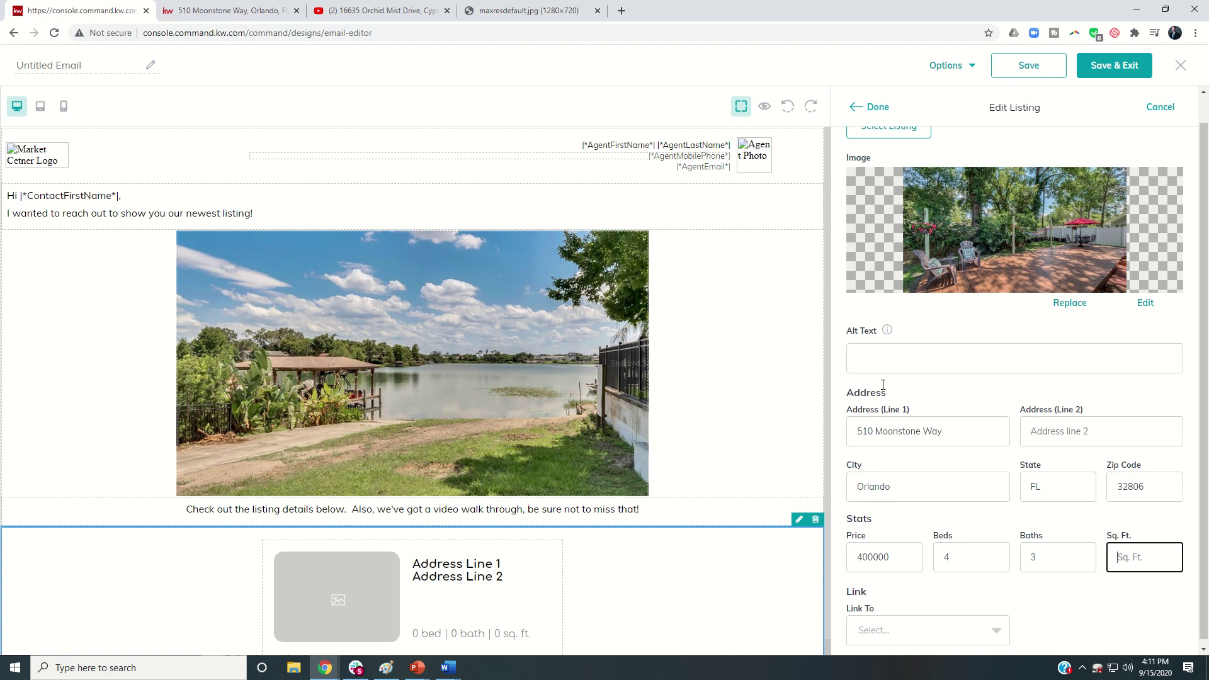
left_click(915, 624)
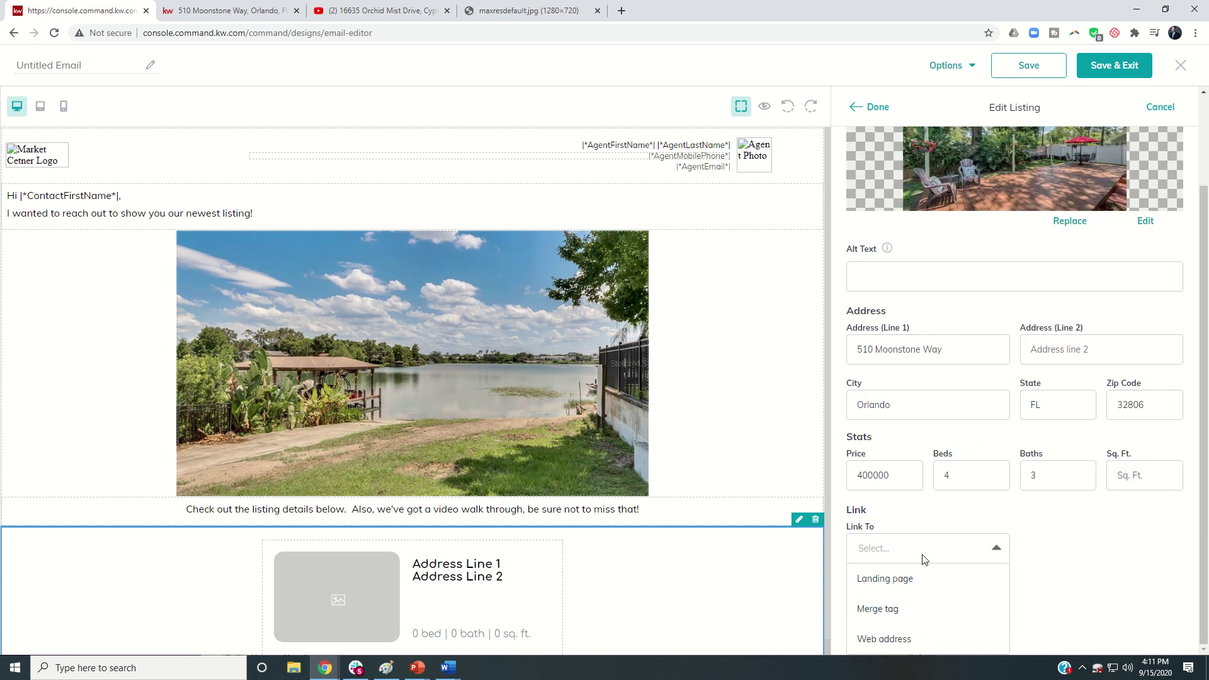
left_click(236, 13)
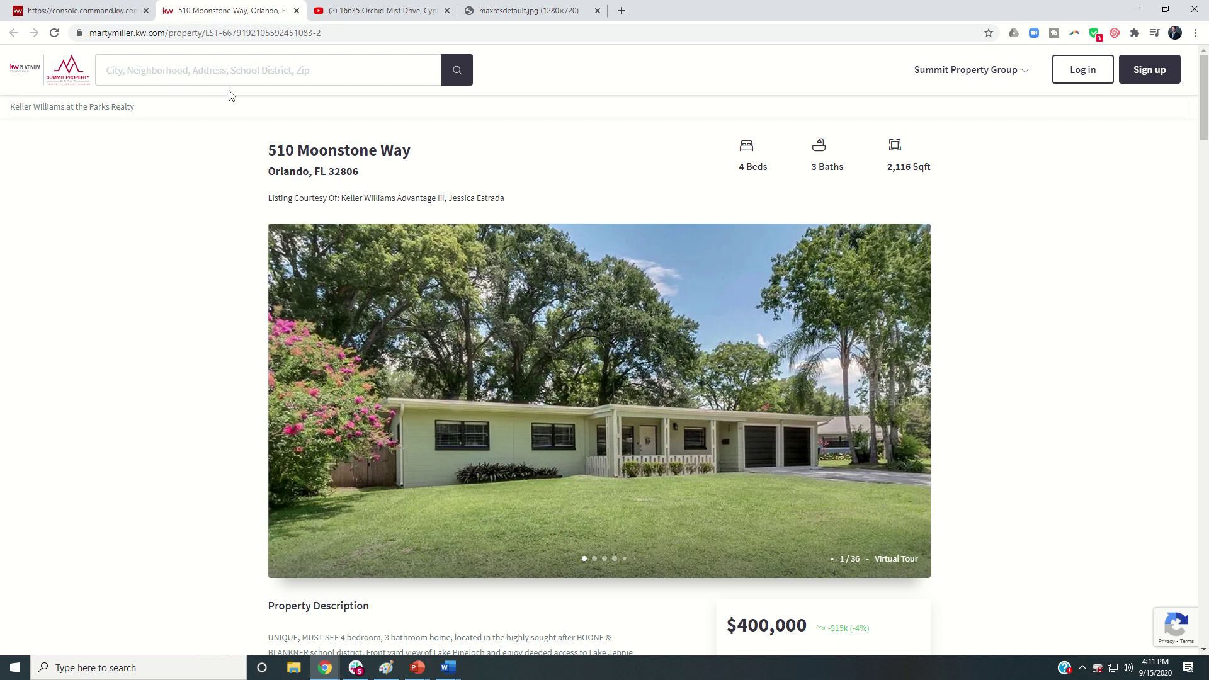
left_click(326, 33)
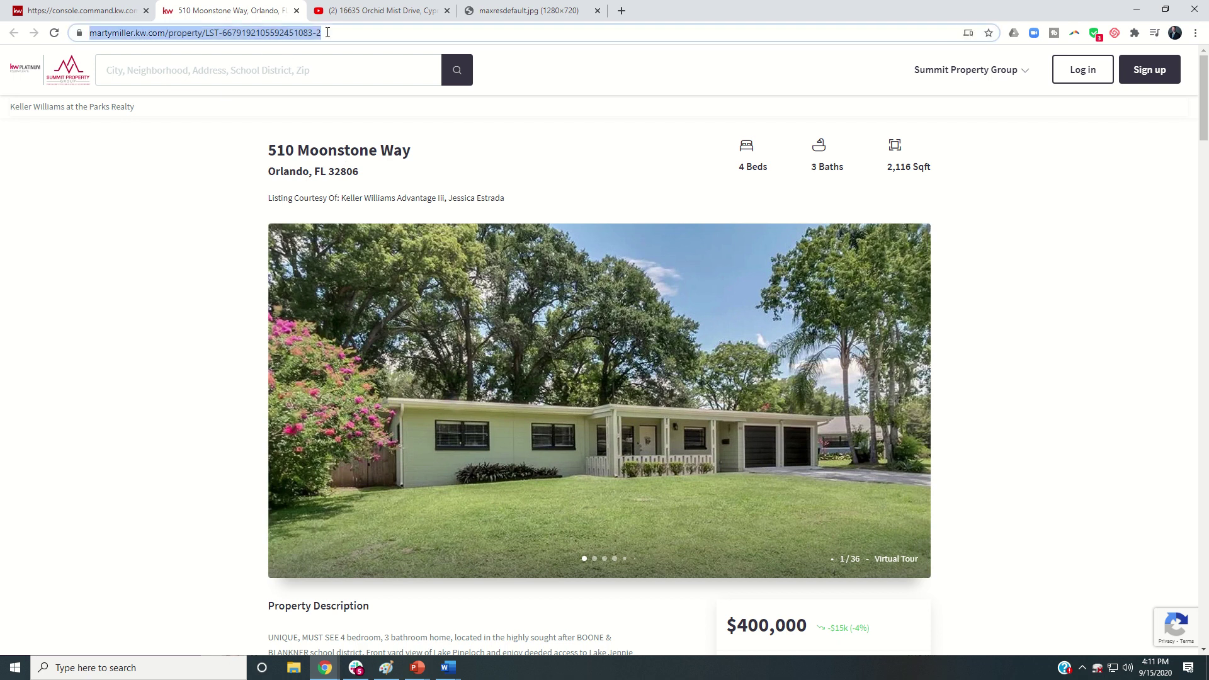
left_click(82, 11)
left_click(950, 632)
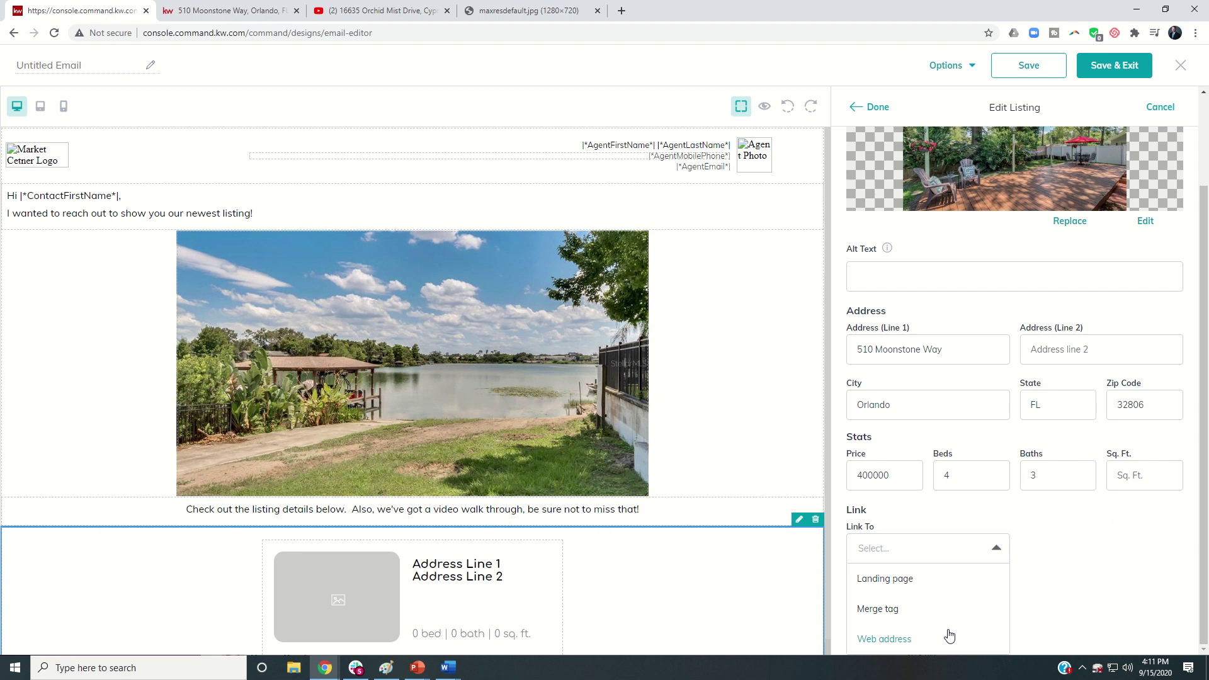
left_click(891, 637)
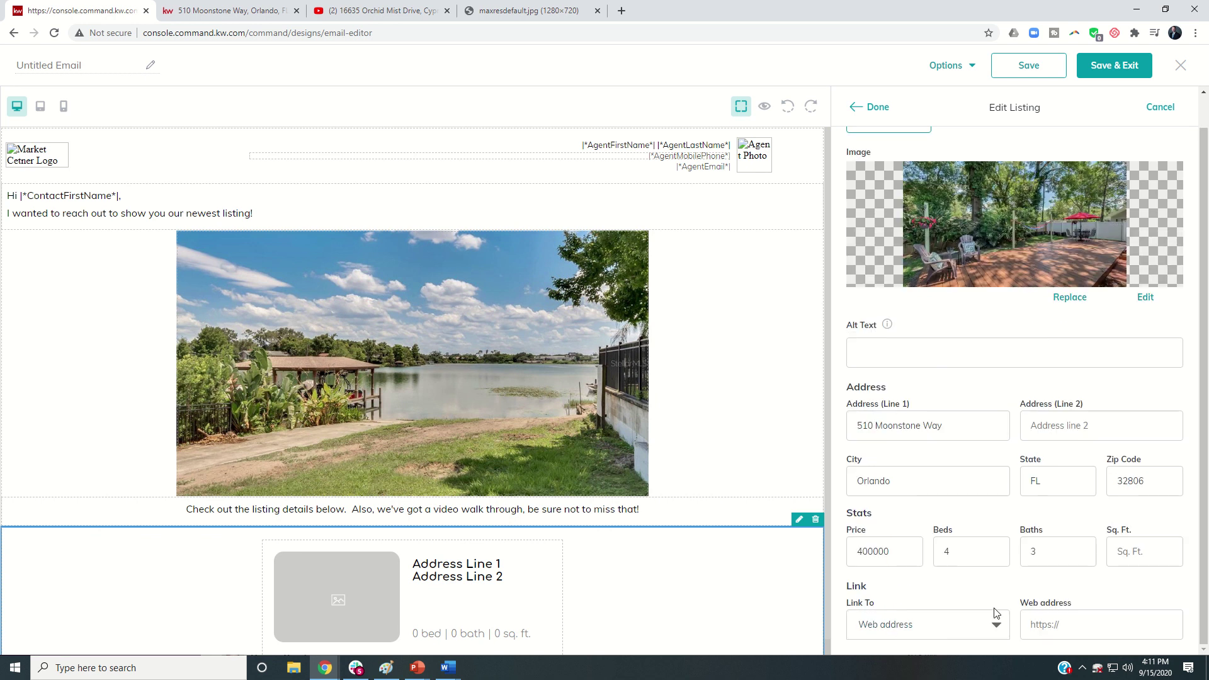
left_click(1049, 628)
key("ctrl+v")
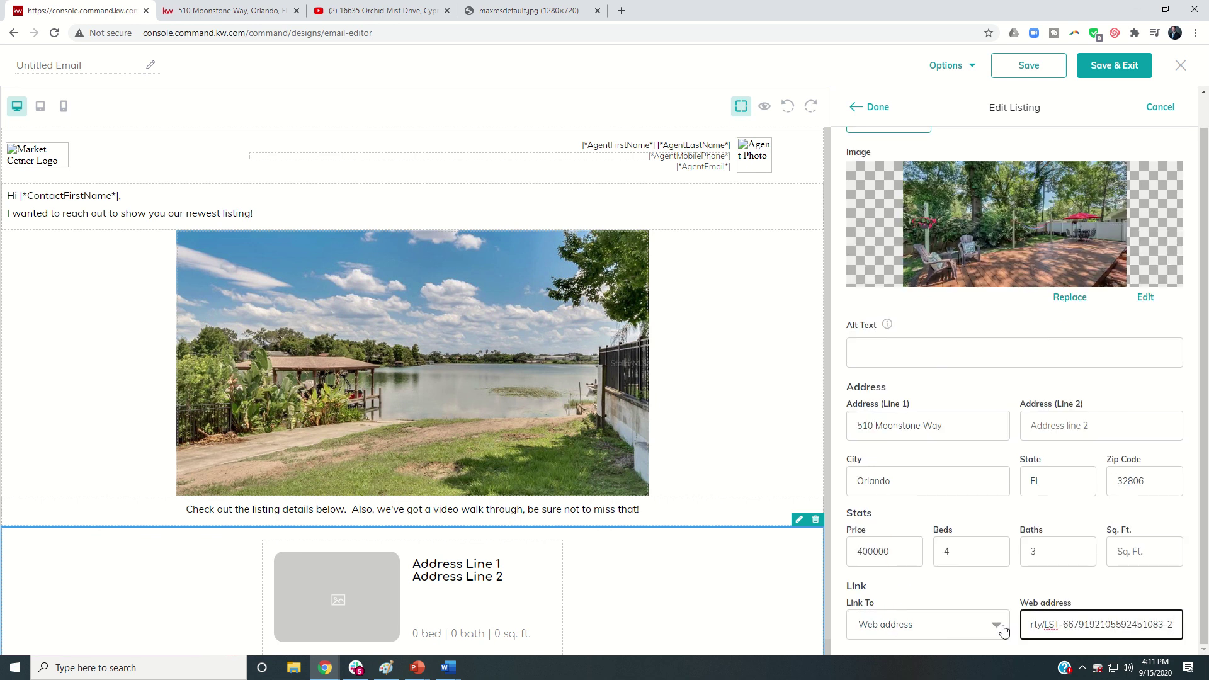
Step: Enter 2116 as the listing's square footage and finish the listing block
left_click(227, 11)
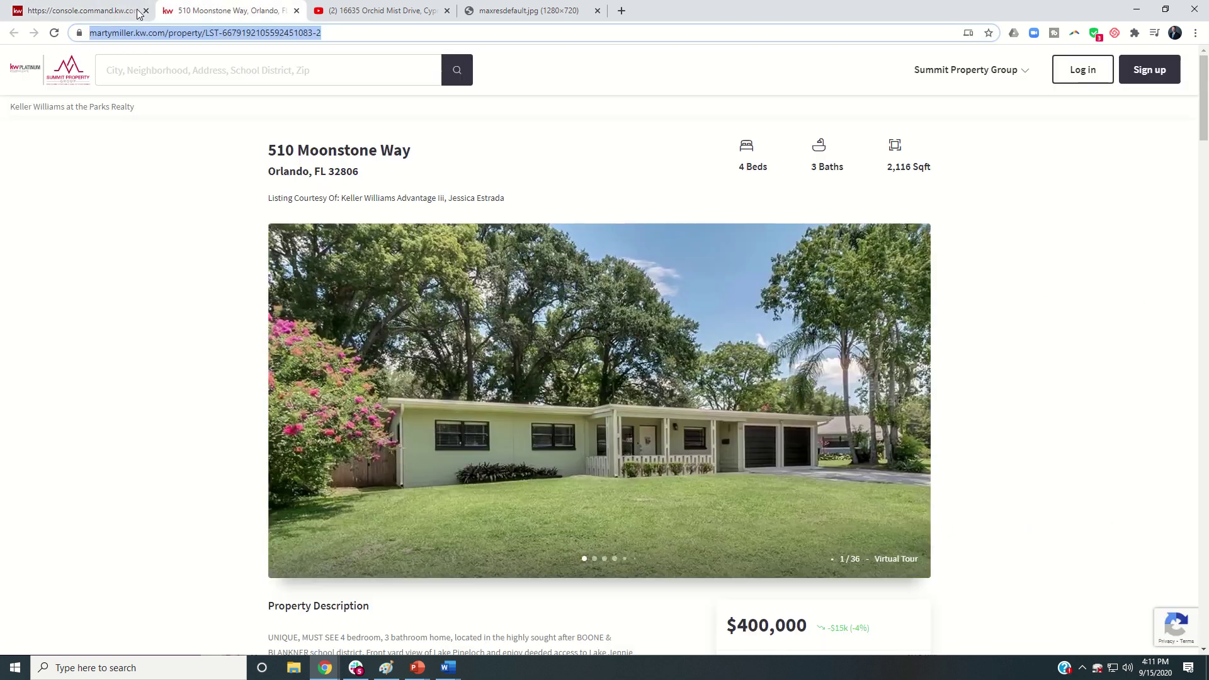
left_click(117, 11)
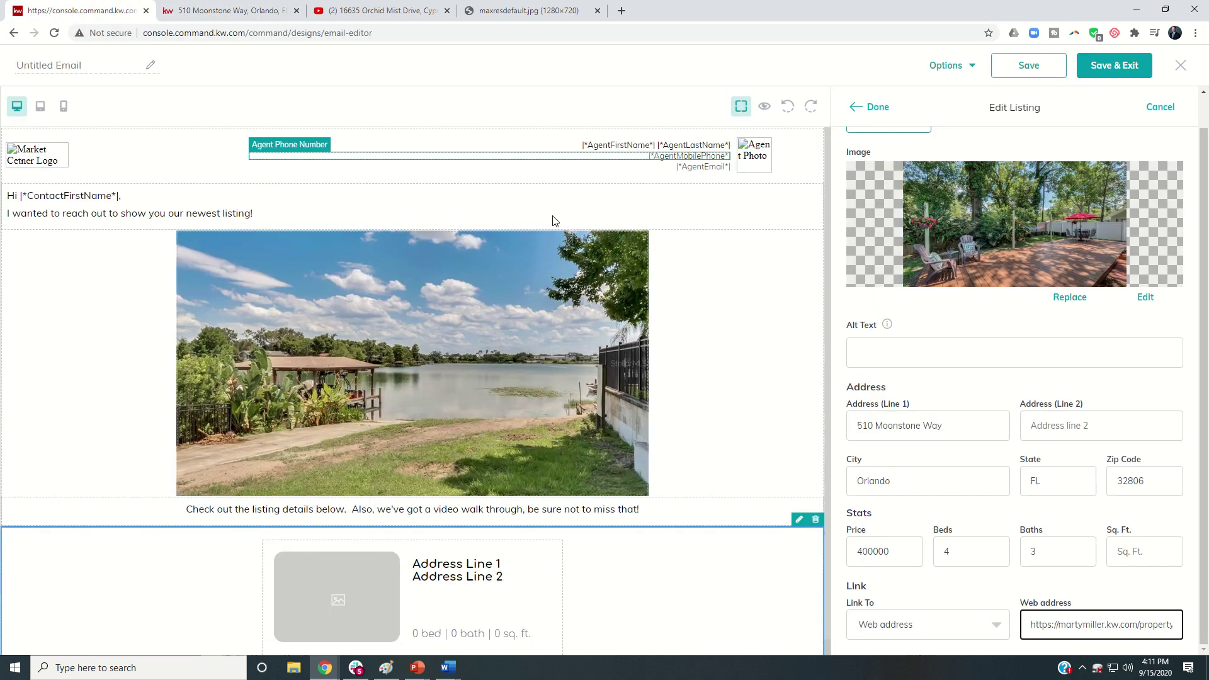
left_click(1118, 542)
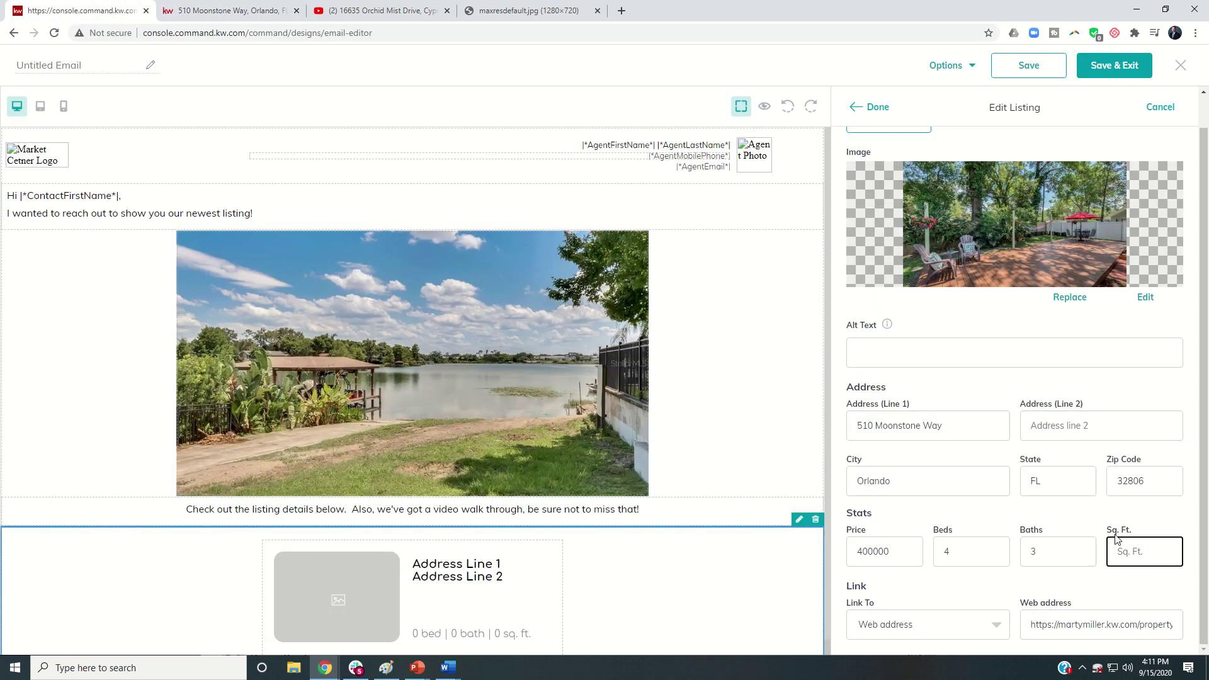
type("2116")
left_click(878, 108)
scroll(618, 311, "down", 1)
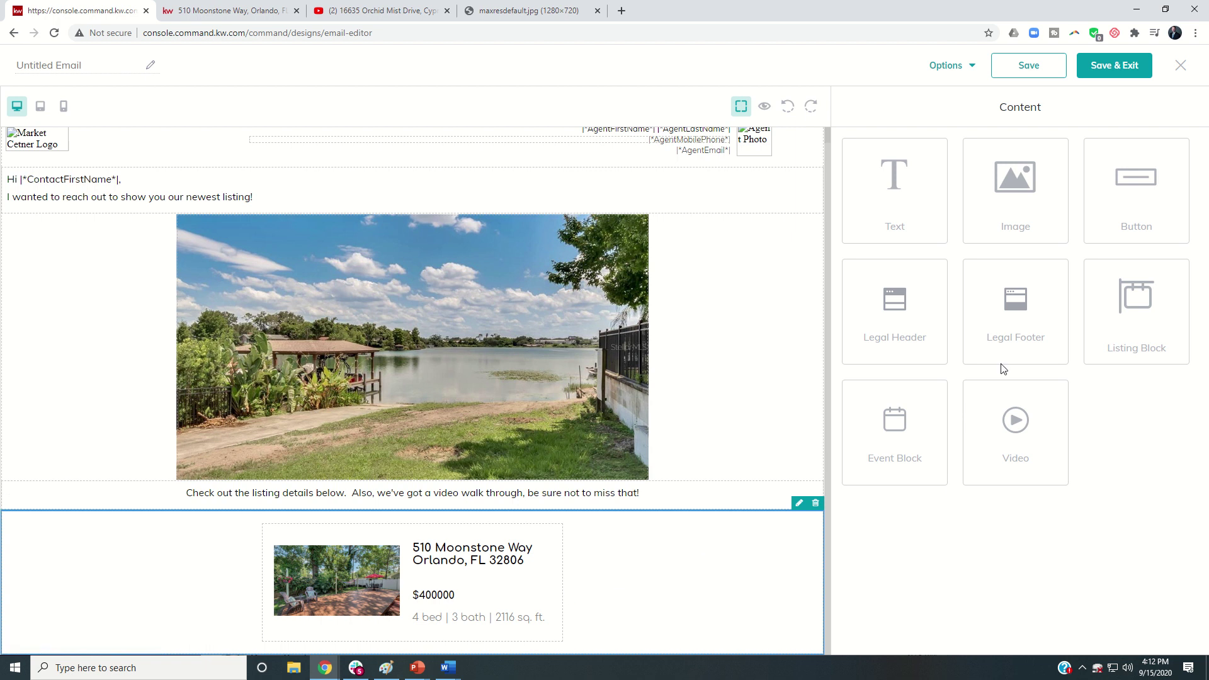
left_click_drag(988, 423, 654, 617)
scroll(643, 561, "down", 3)
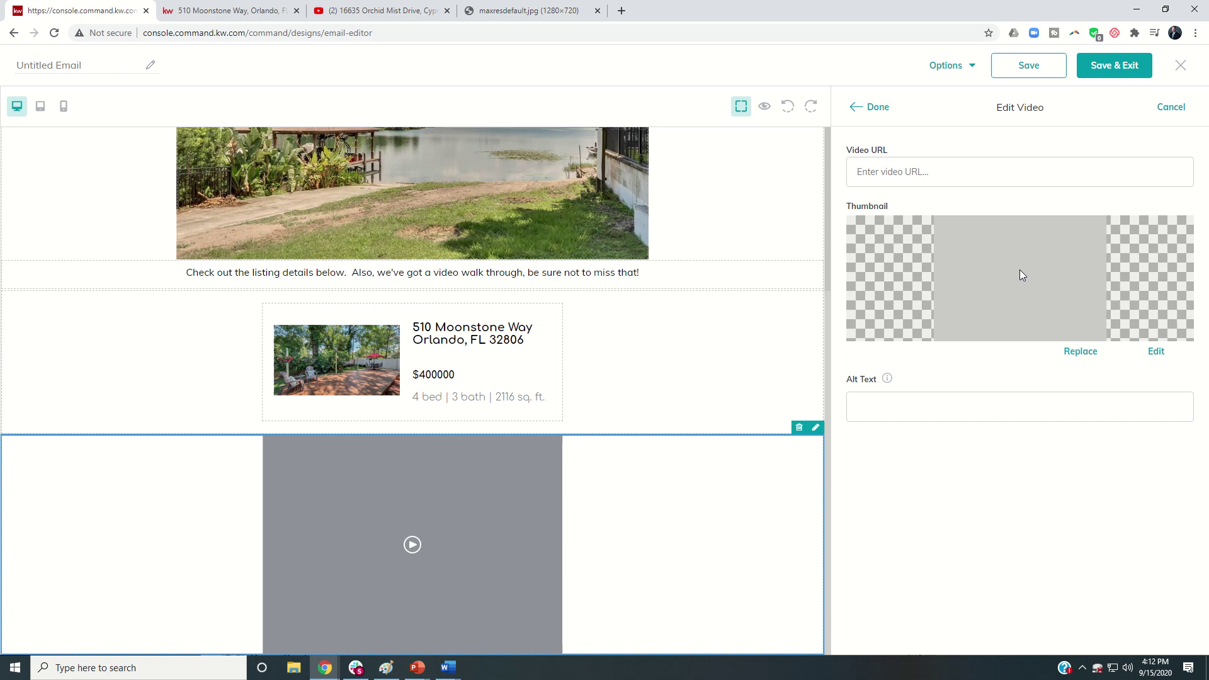
left_click(1081, 353)
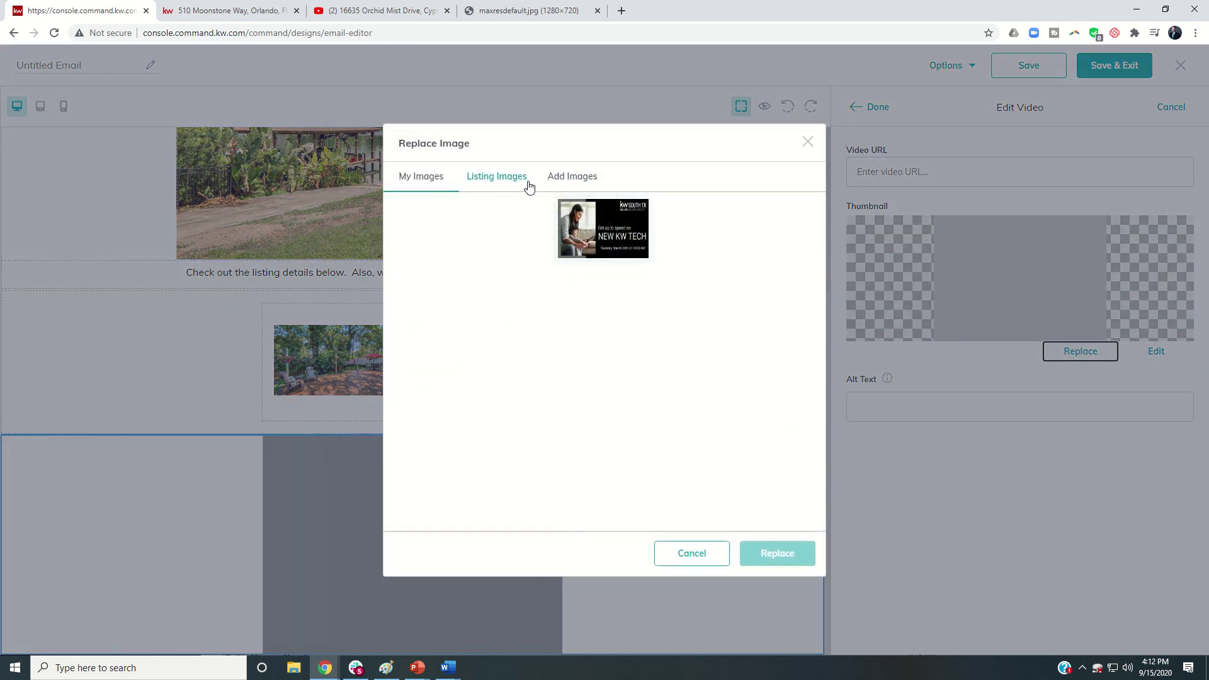
left_click(576, 182)
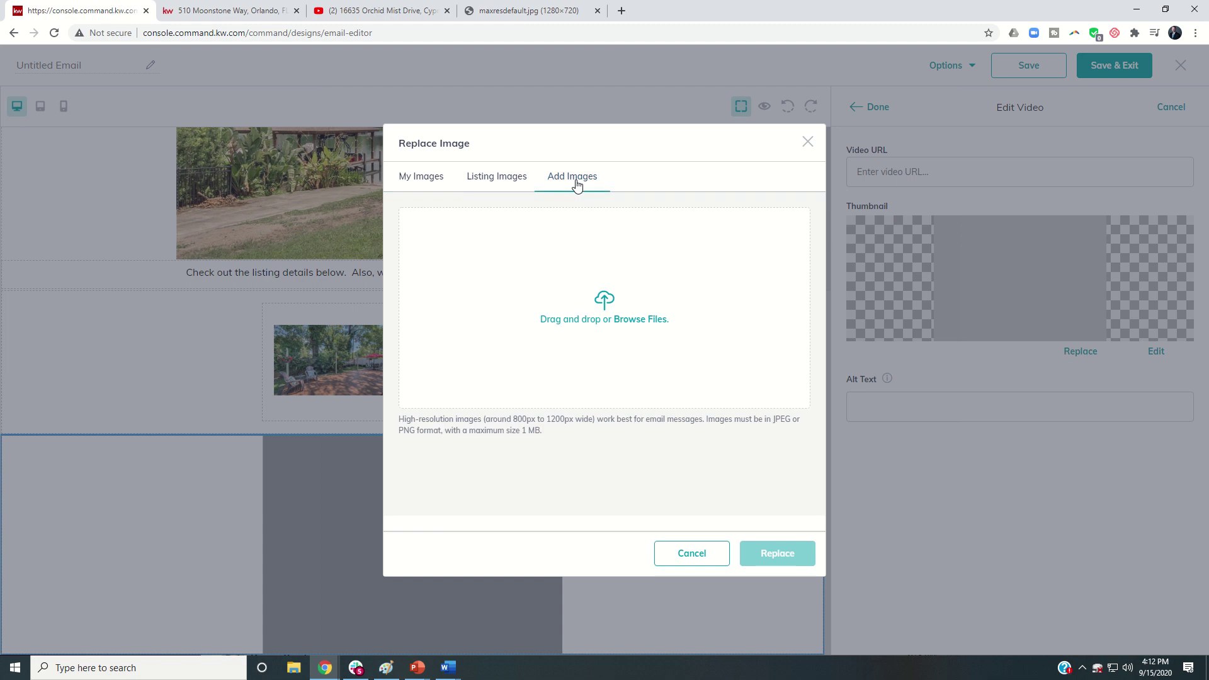
left_click(606, 315)
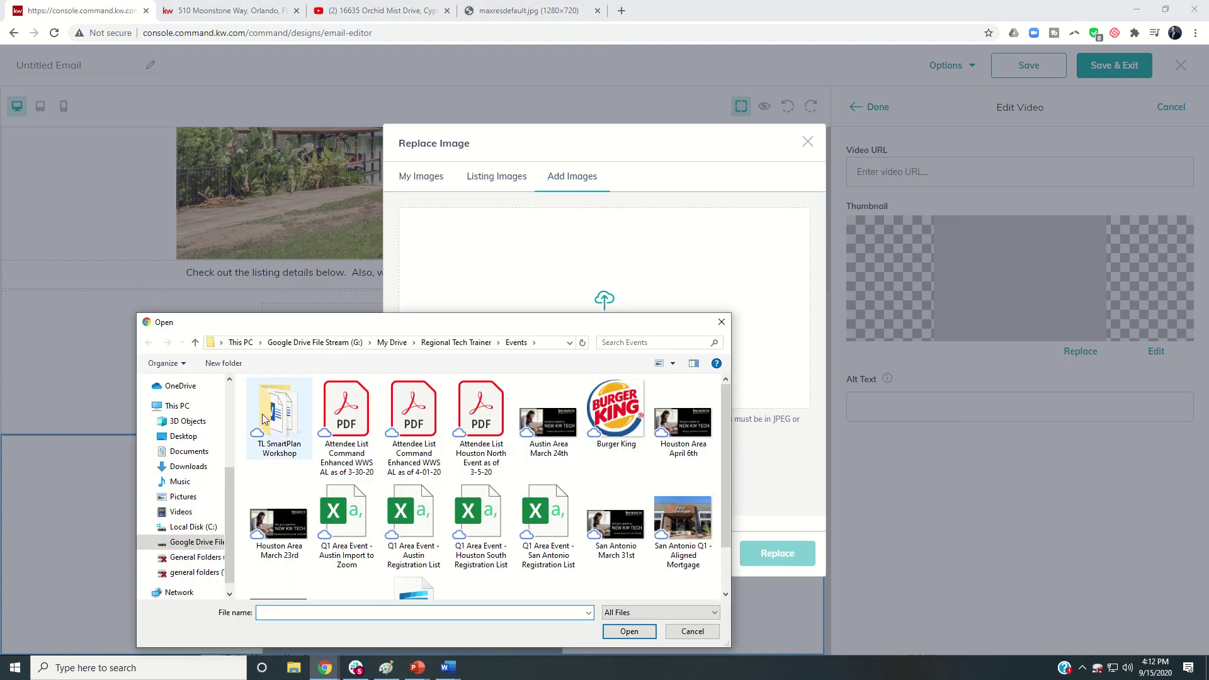
left_click(194, 466)
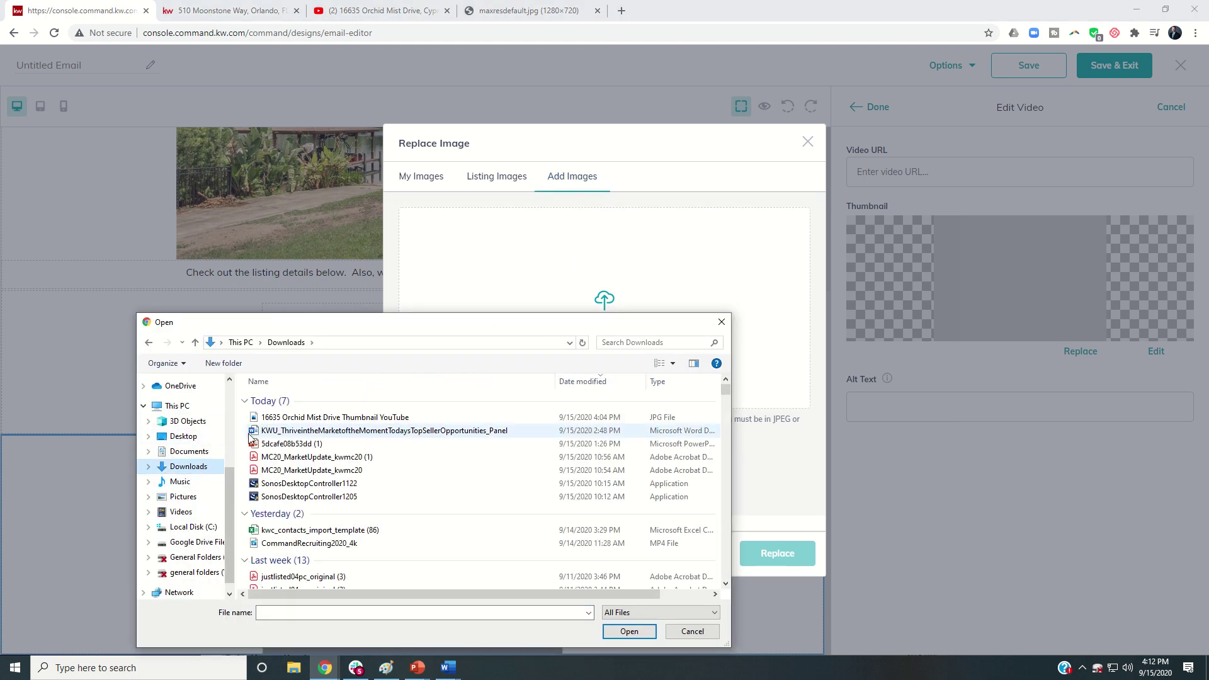
left_click(281, 418)
left_click(622, 630)
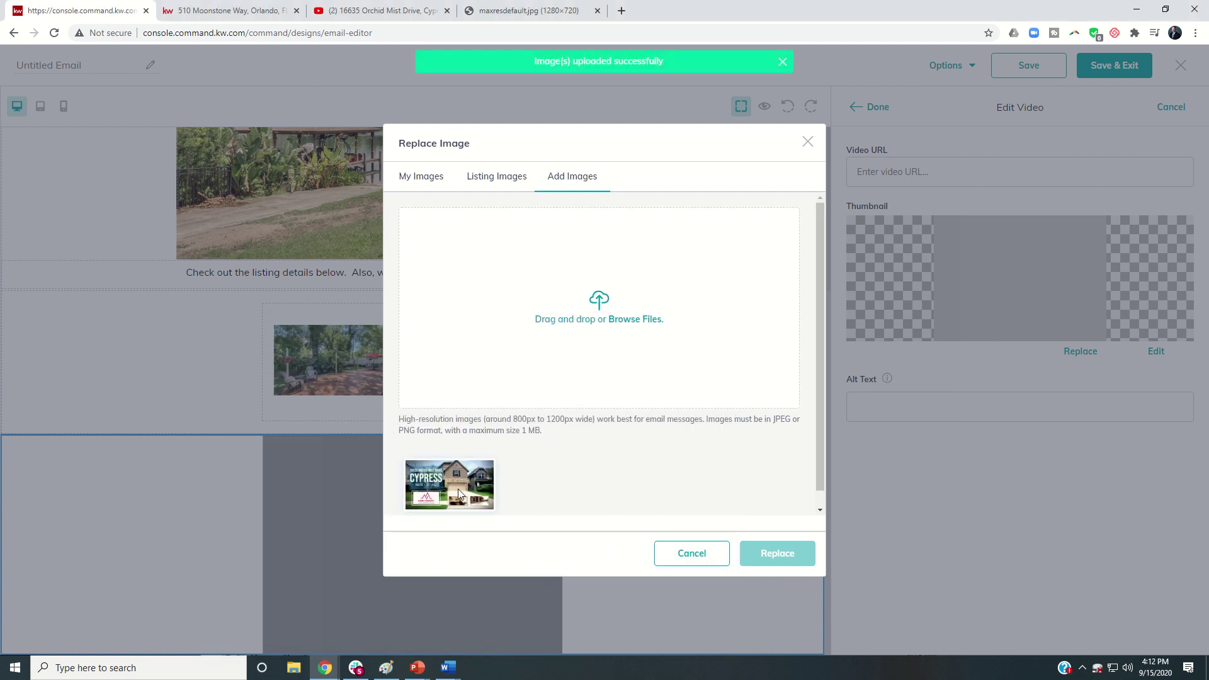
left_click(458, 489)
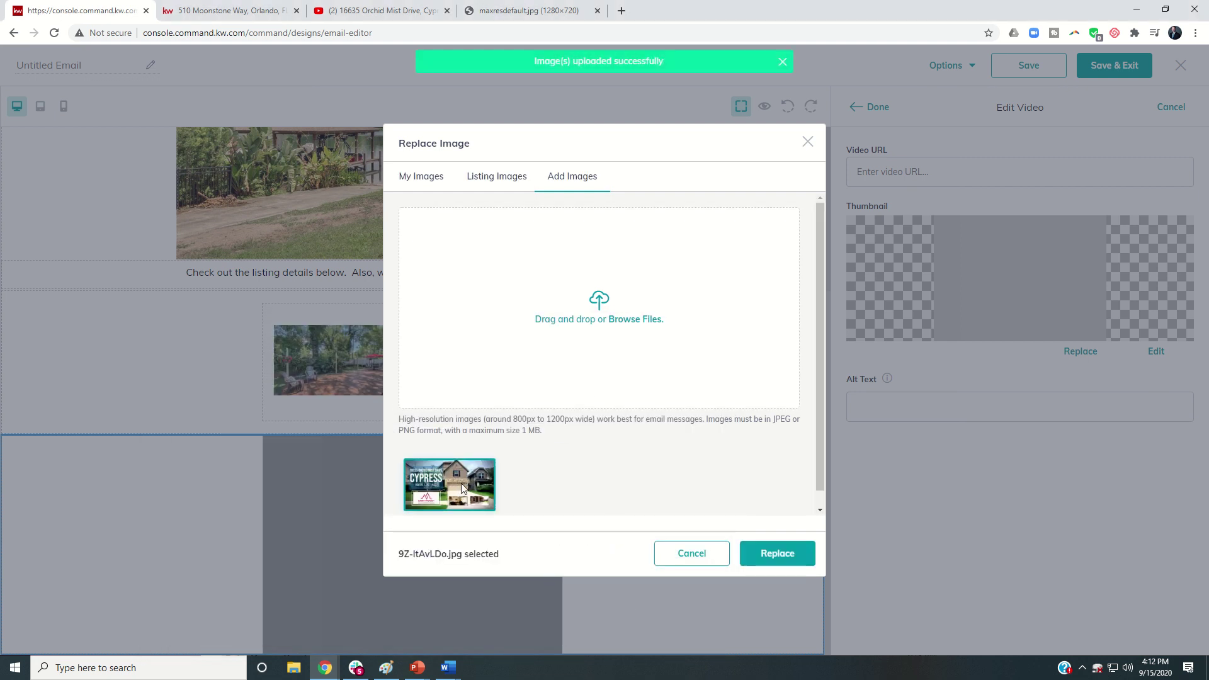
left_click(776, 554)
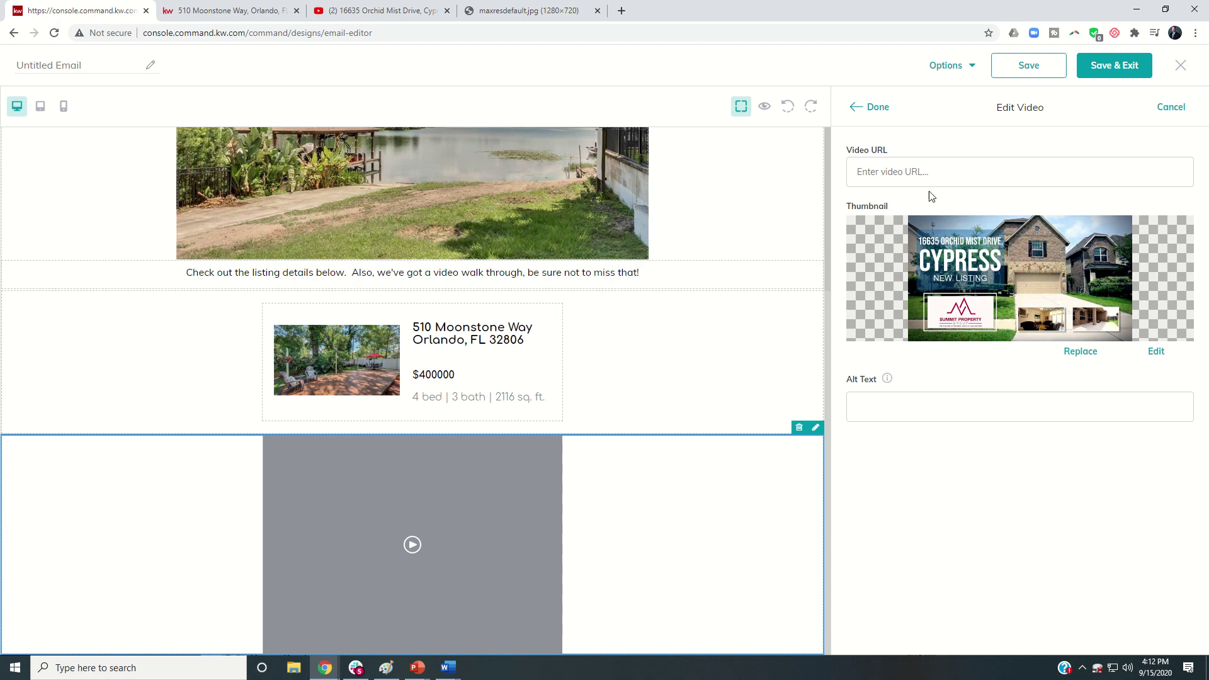
Step: Paste the listing's YouTube walk-through link as the Video URL
left_click(921, 168)
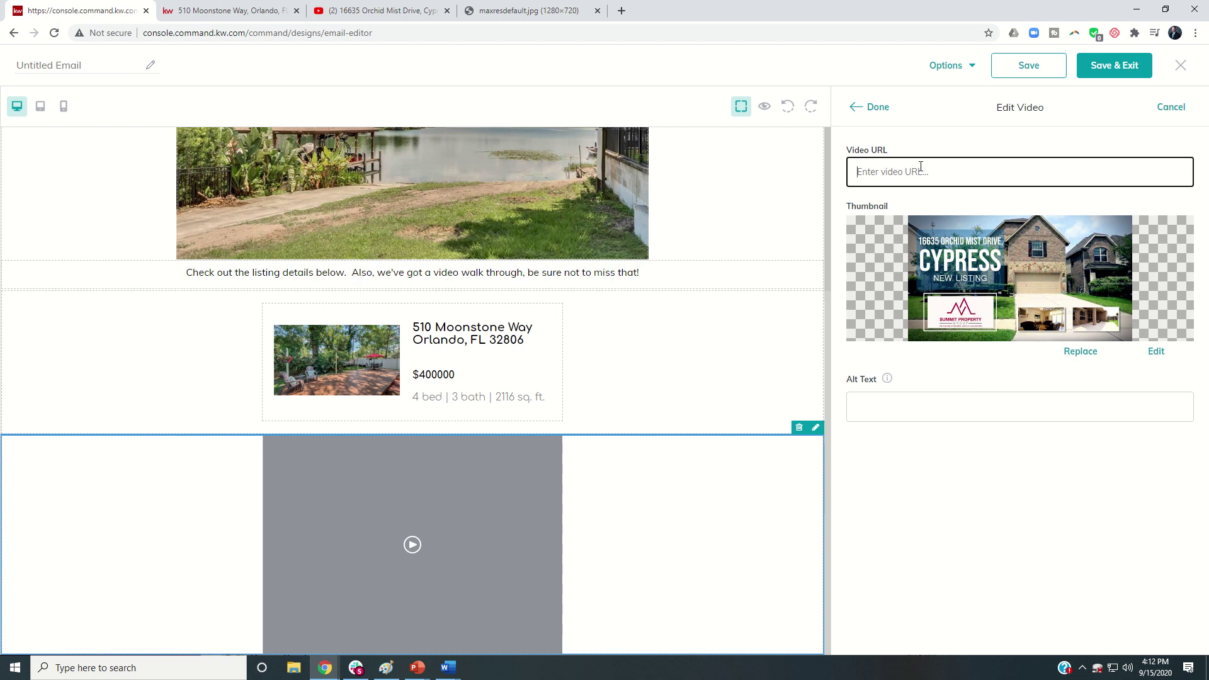
left_click(390, 12)
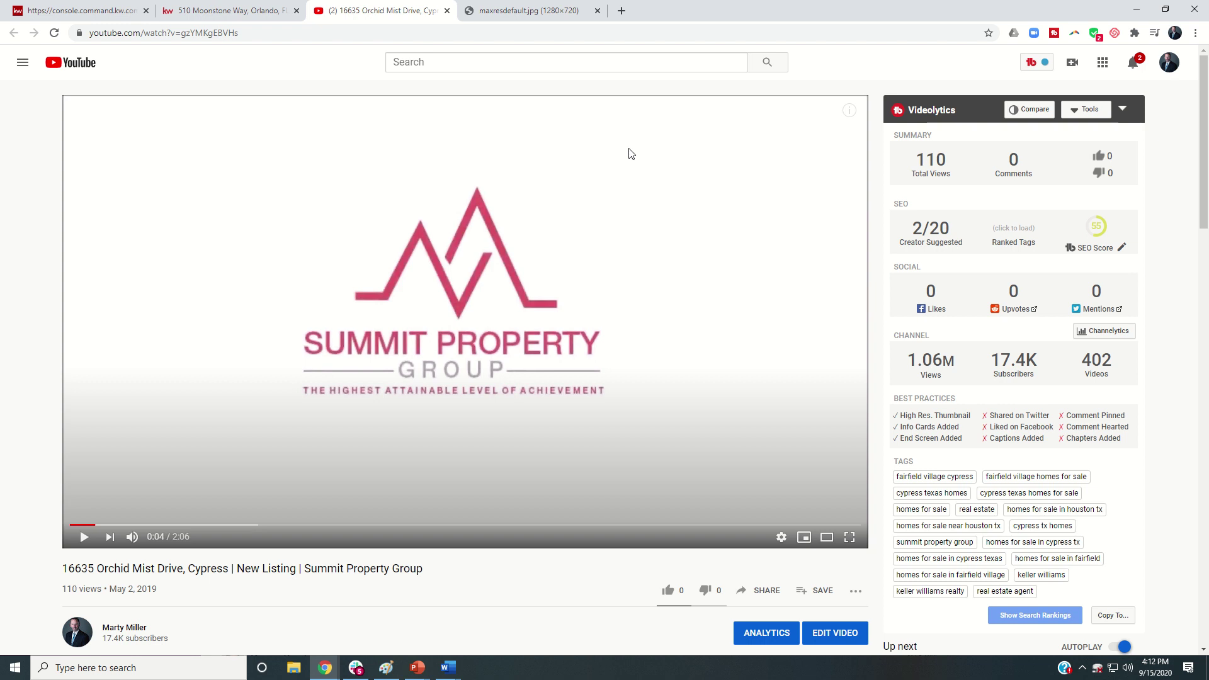
left_click(281, 32)
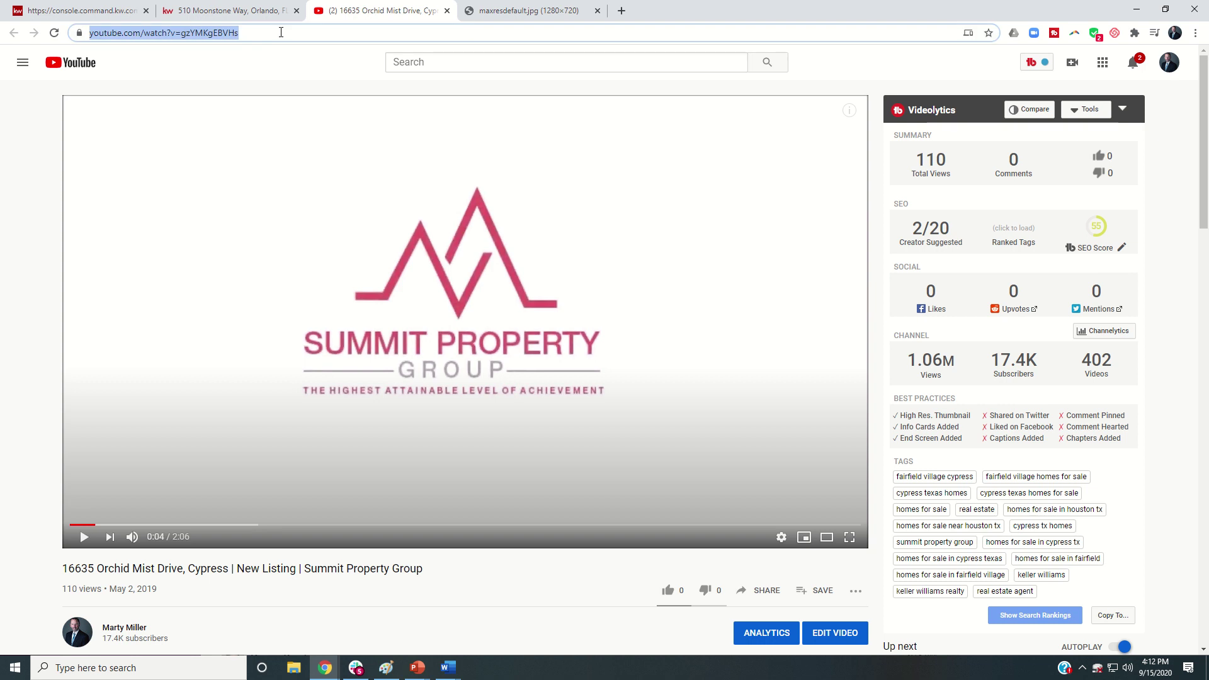
key("ctrl+c")
left_click(81, 10)
left_click(904, 175)
key("ctrl+v")
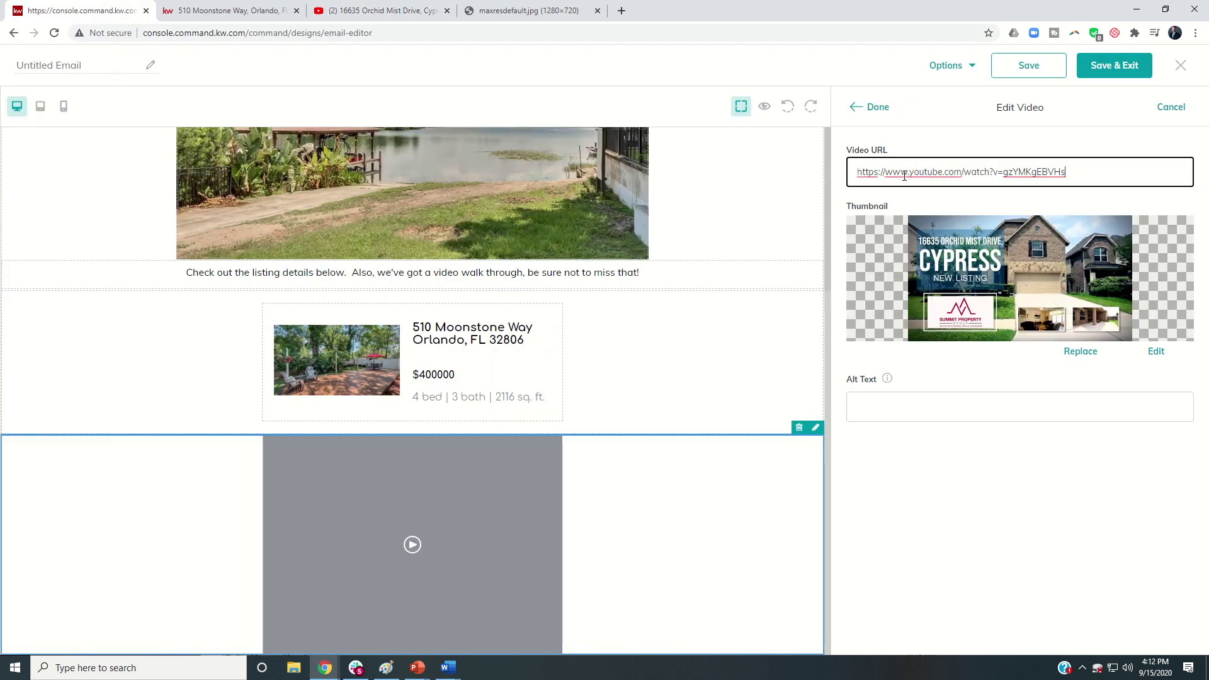
left_click(877, 109)
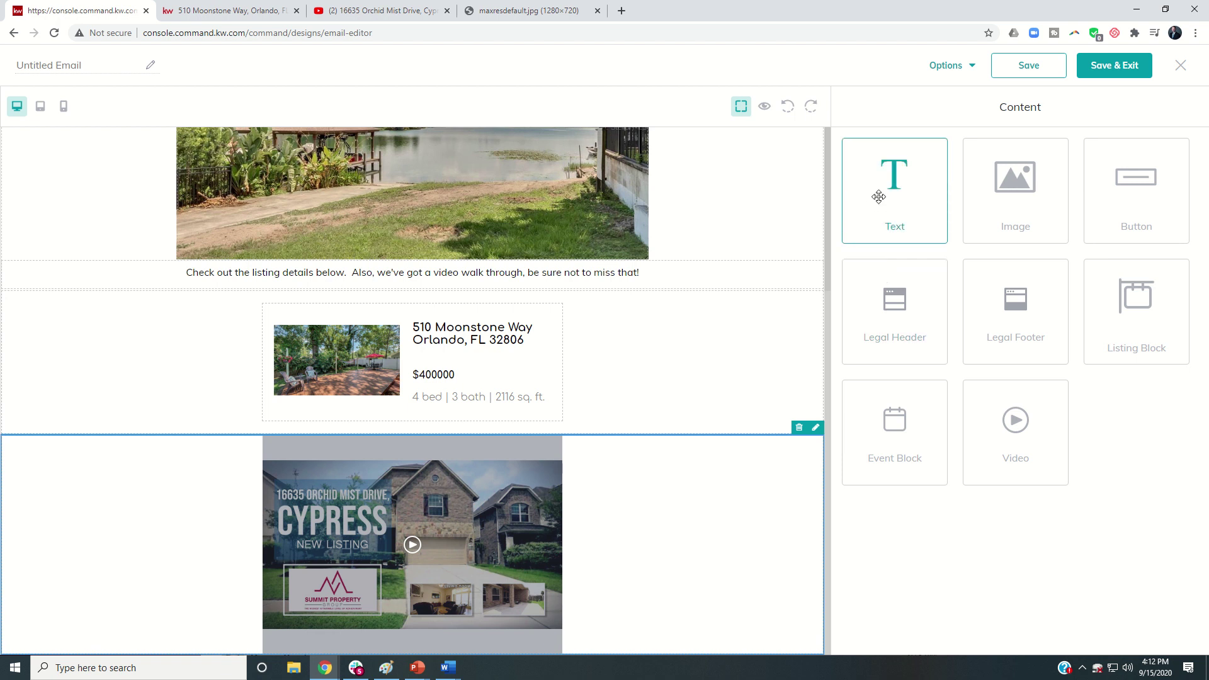
Step: Add a Text block below the video with a 'Thanks' note and the agent's name, company, phone and e-mail
left_click_drag(879, 192, 718, 594)
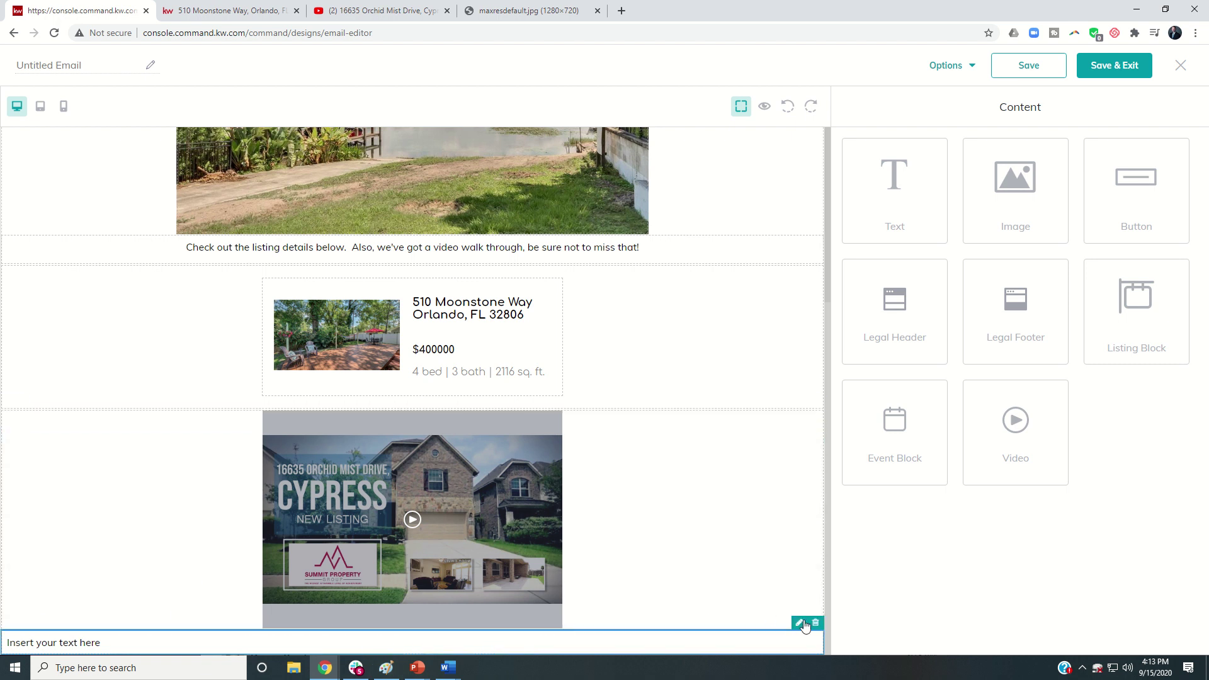
left_click(800, 624)
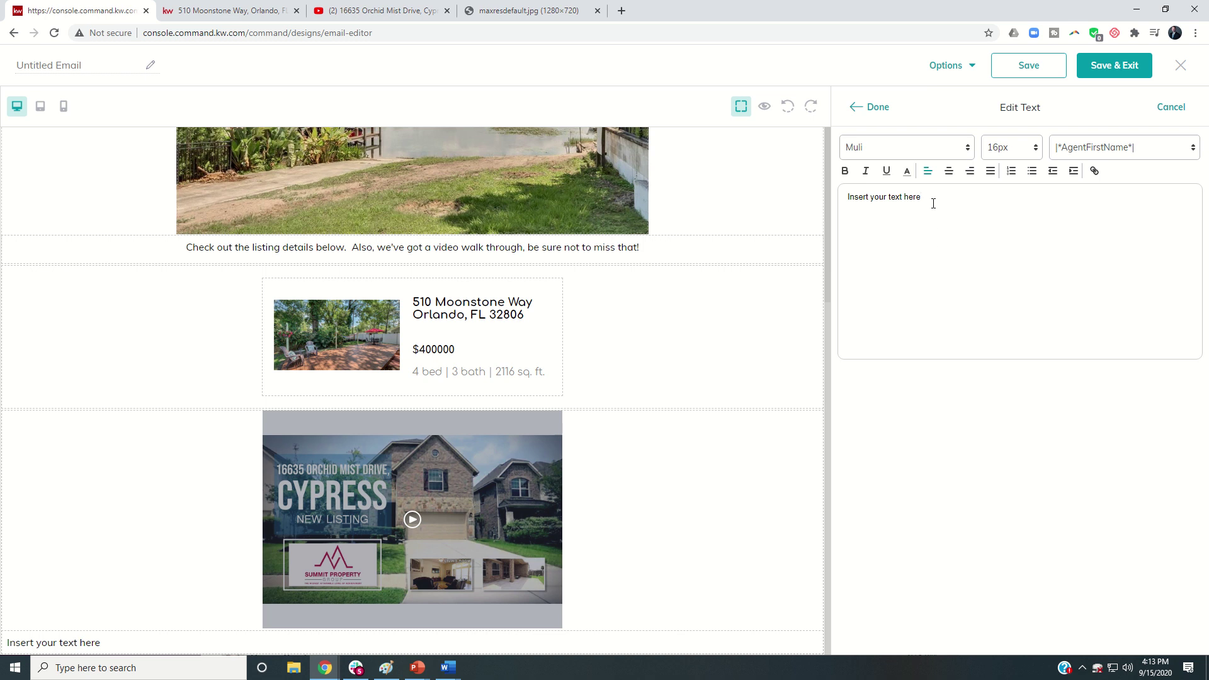
left_click_drag(934, 204, 817, 203)
type("Thanks for checking out this video!  If you need anything.....")
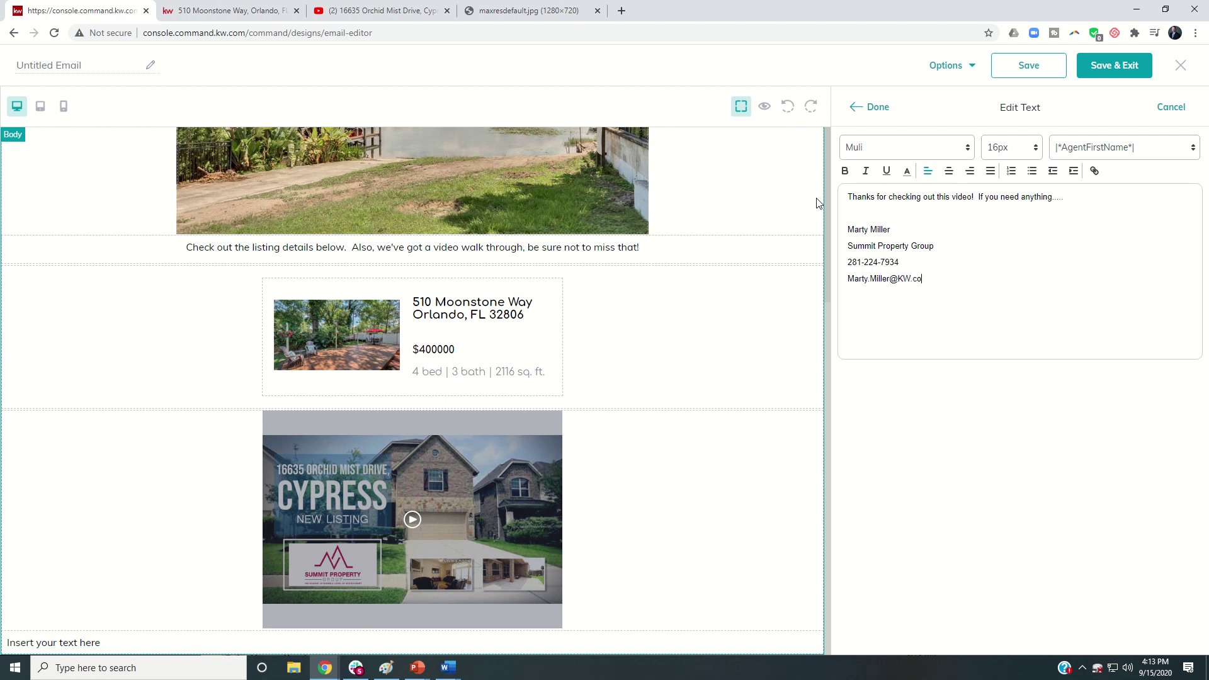
left_click(858, 107)
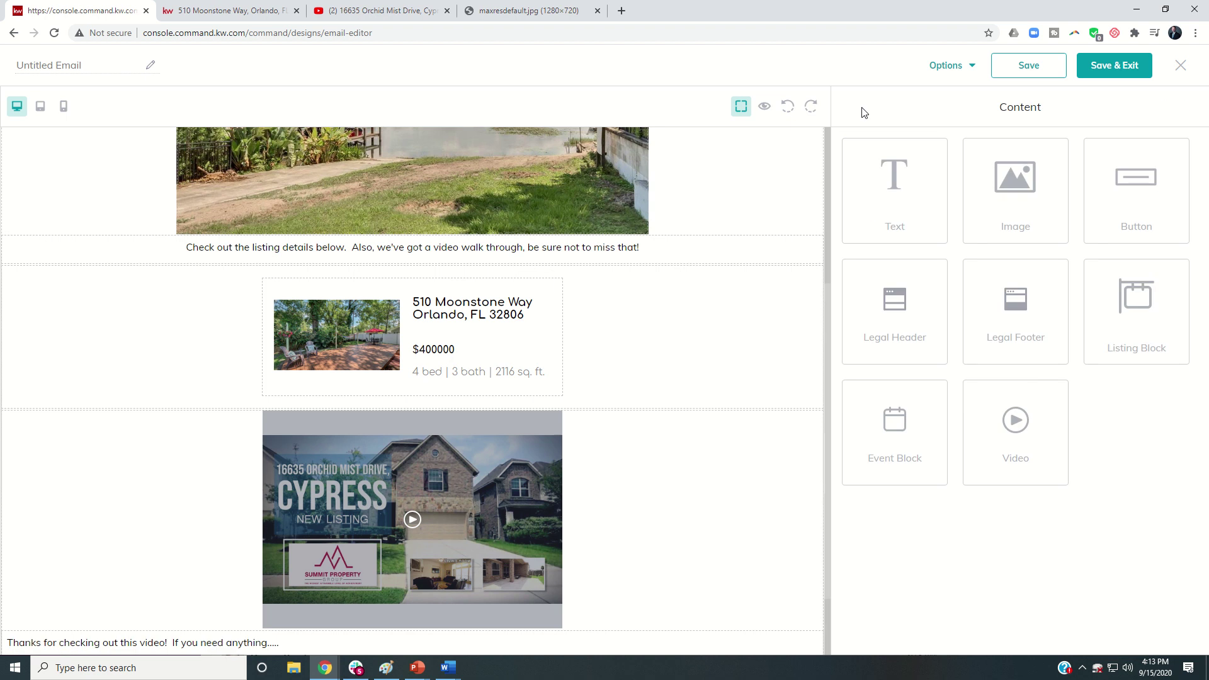
scroll(315, 511, "down", 2)
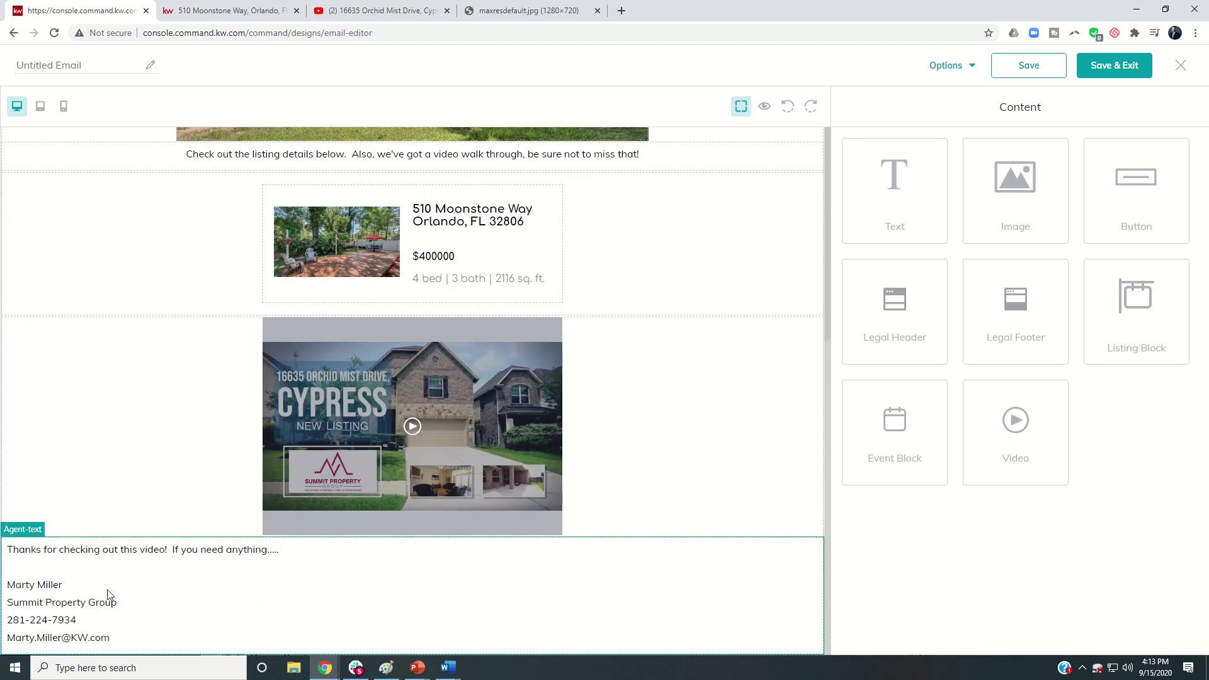
scroll(109, 597, "up", 5)
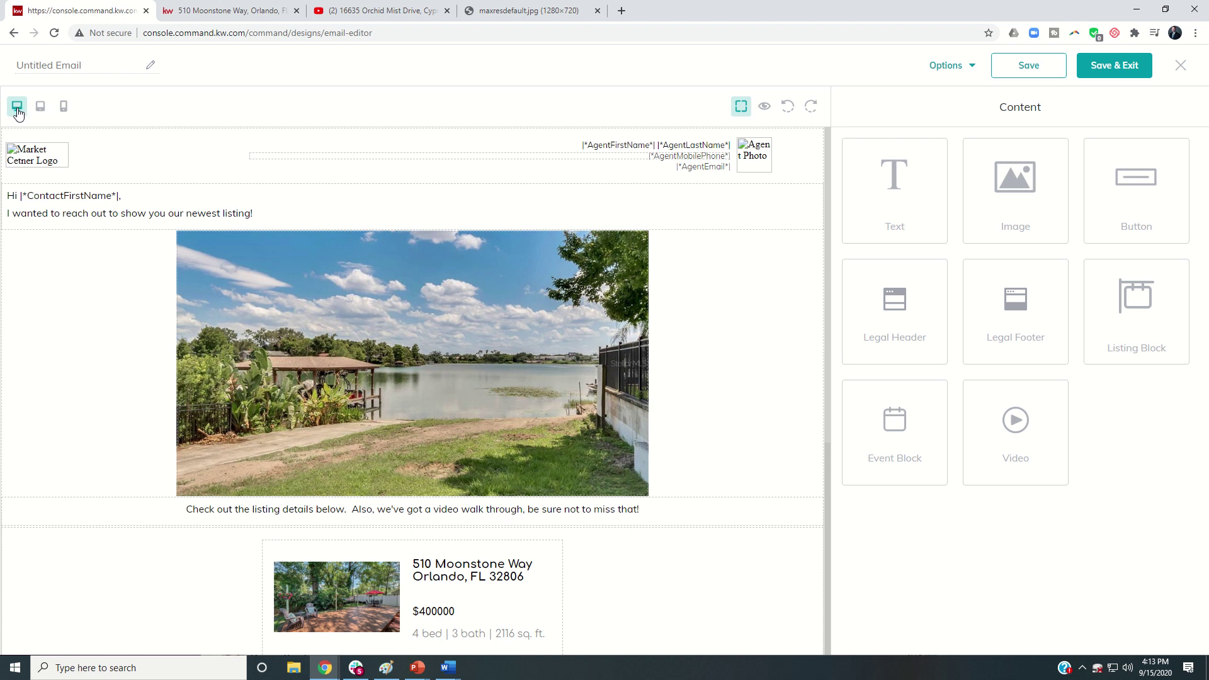
Step: Switch the editor to tablet and then mobile width to check the layout
left_click(41, 108)
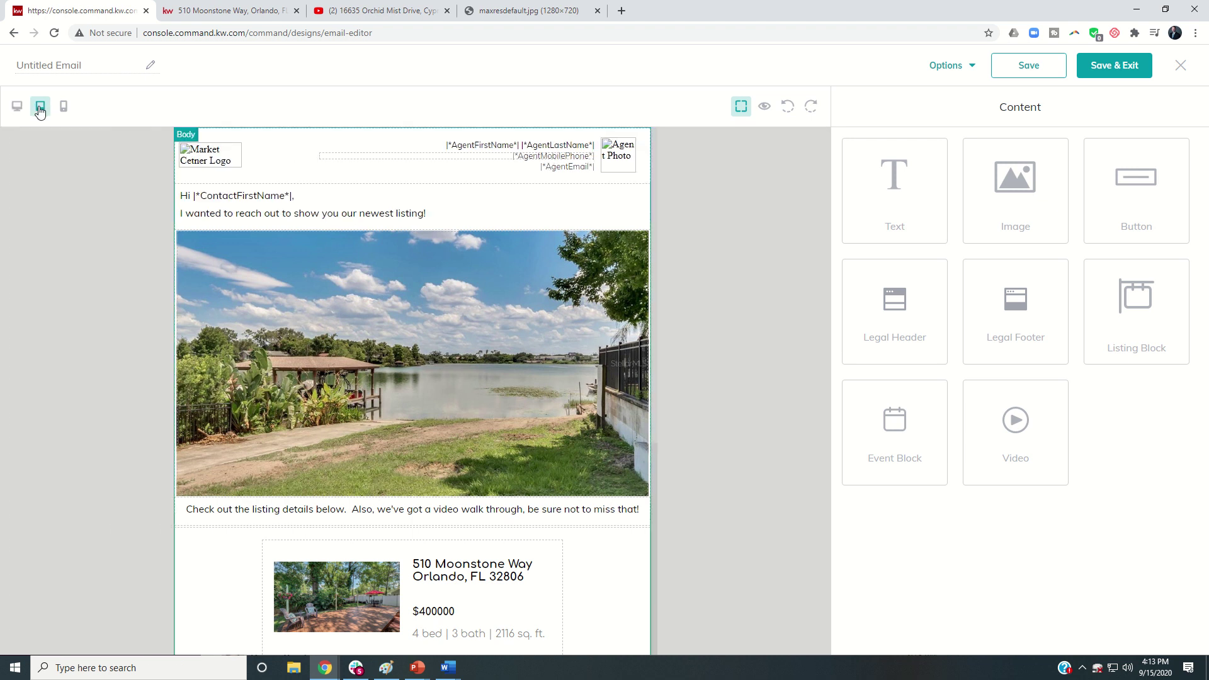
scroll(287, 226, "down", 5)
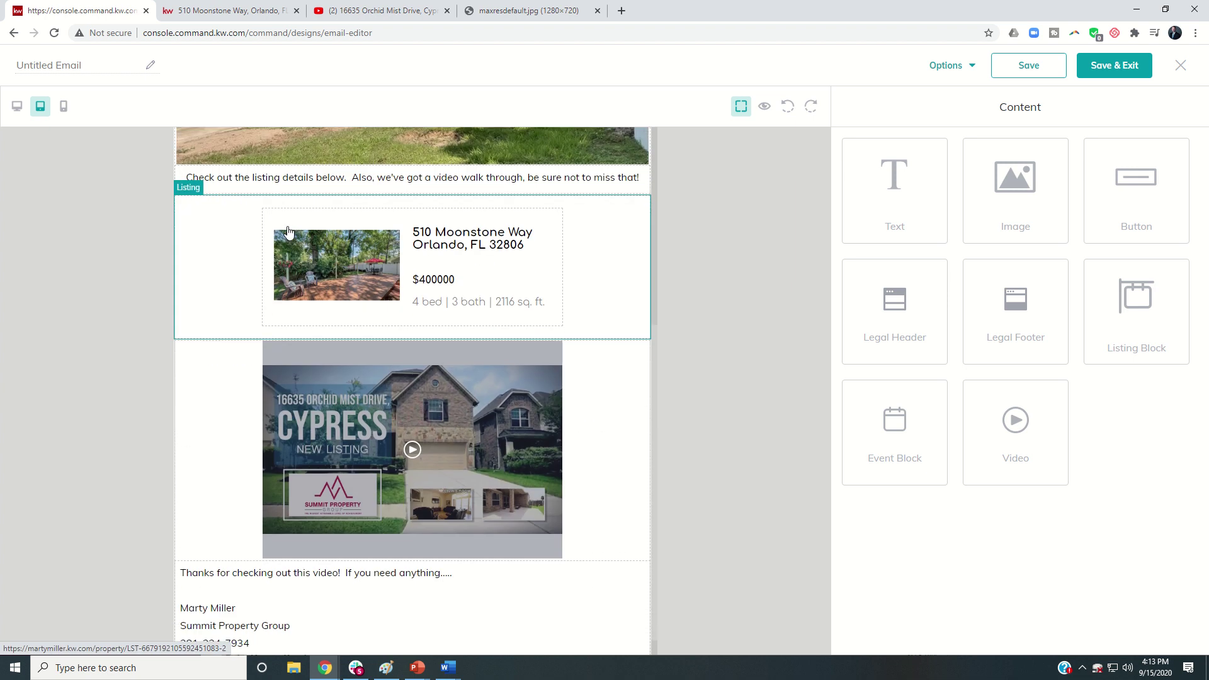
scroll(287, 232, "up", 5)
left_click(64, 107)
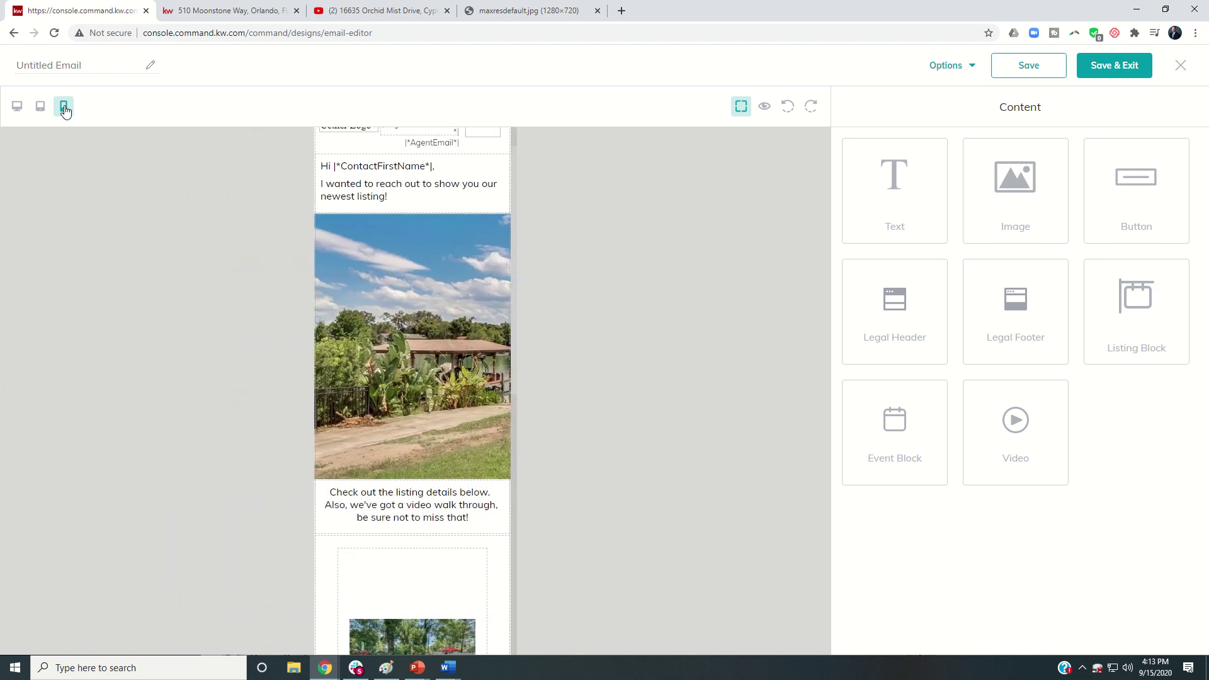
scroll(369, 213, "down", 4)
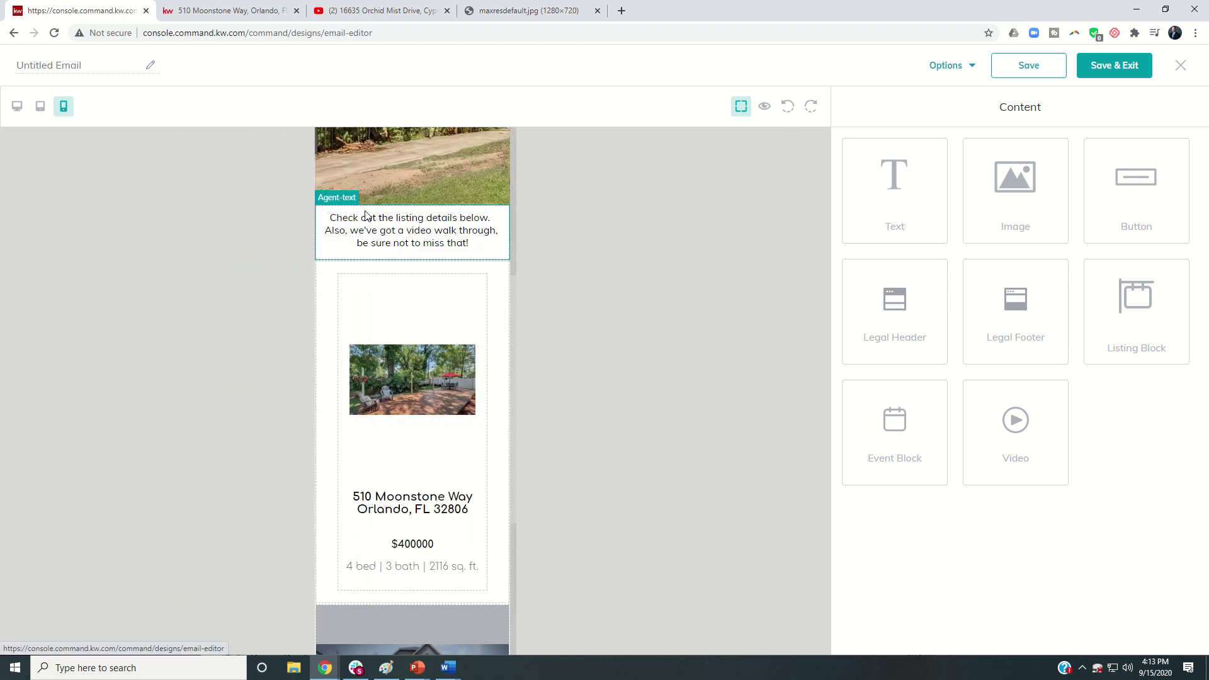
scroll(368, 215, "up", 5)
Step: Preview the email and review it at desktop, tablet and mobile widths
left_click(951, 67)
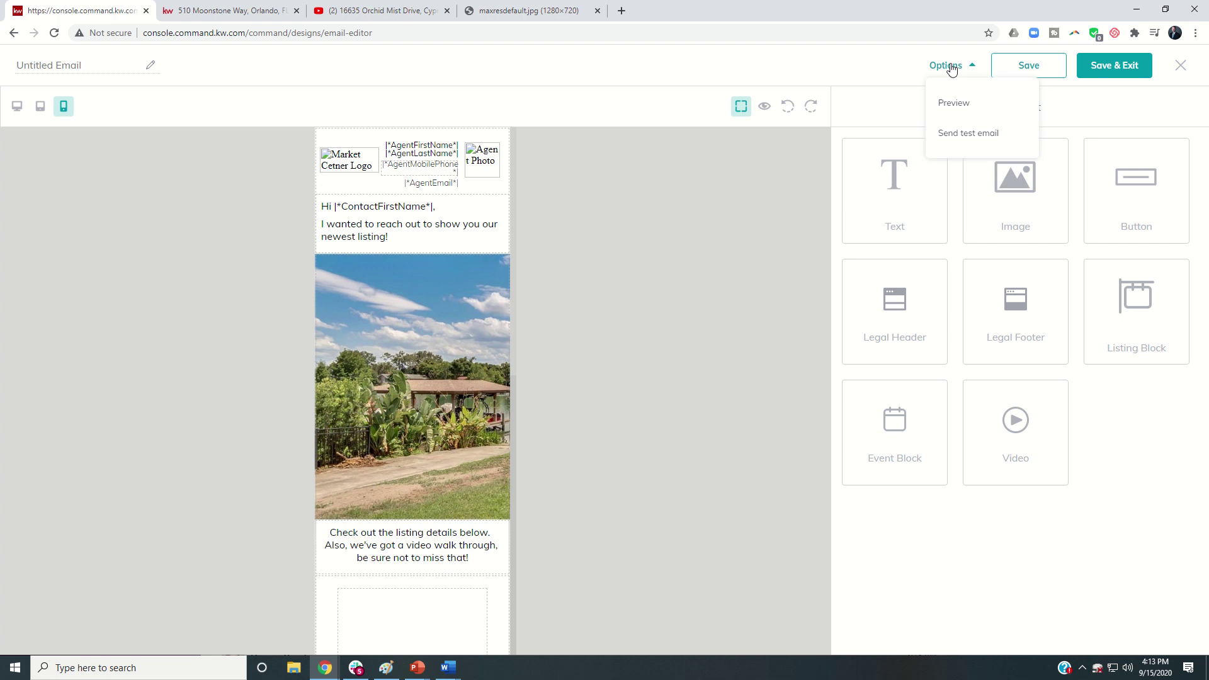
left_click(950, 104)
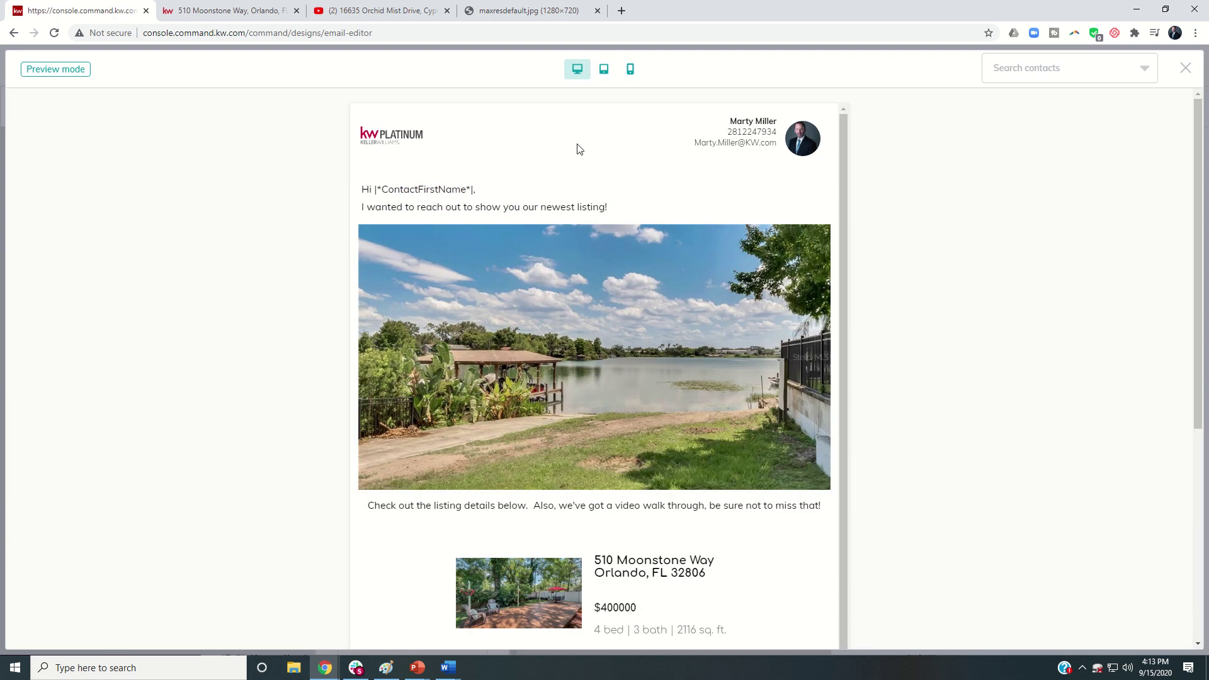
scroll(617, 211, "down", 5)
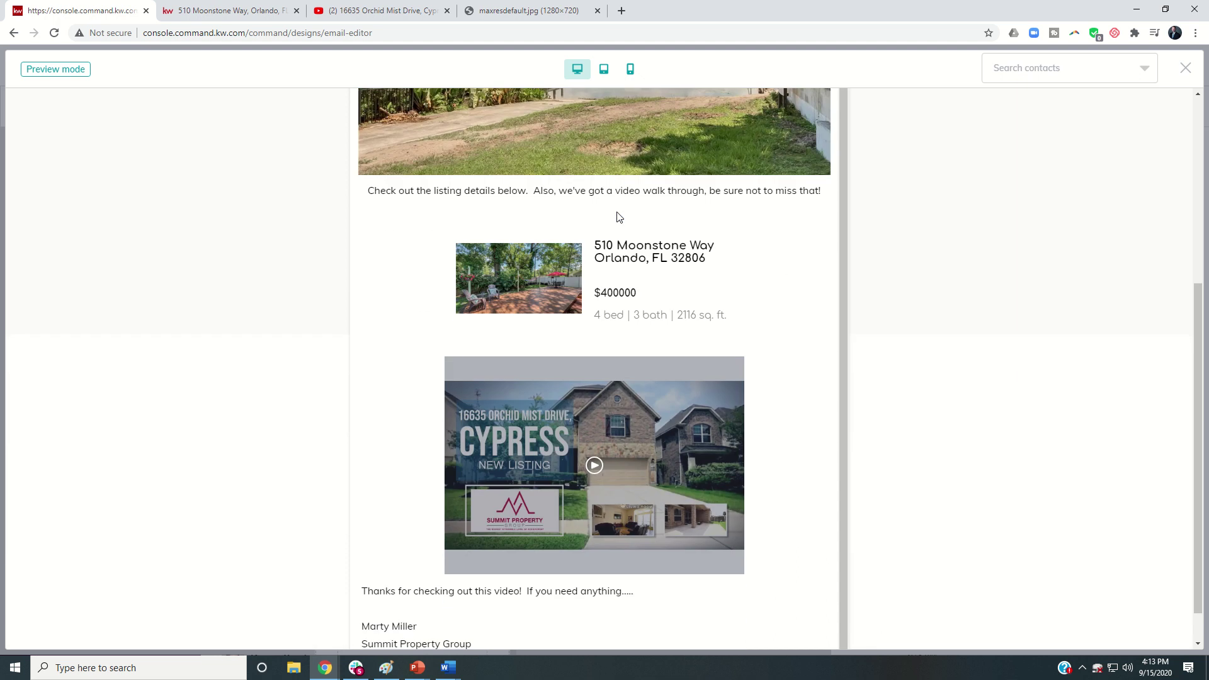
scroll(618, 214, "up", 6)
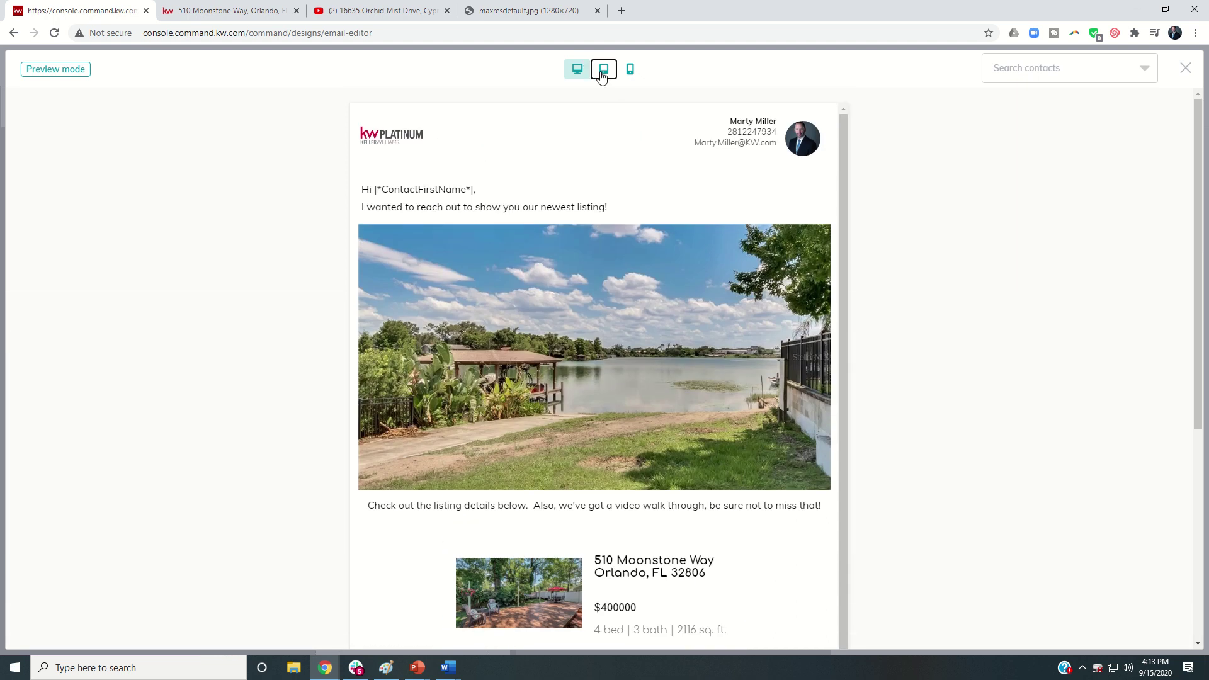
left_click(603, 71)
scroll(562, 175, "down", 8)
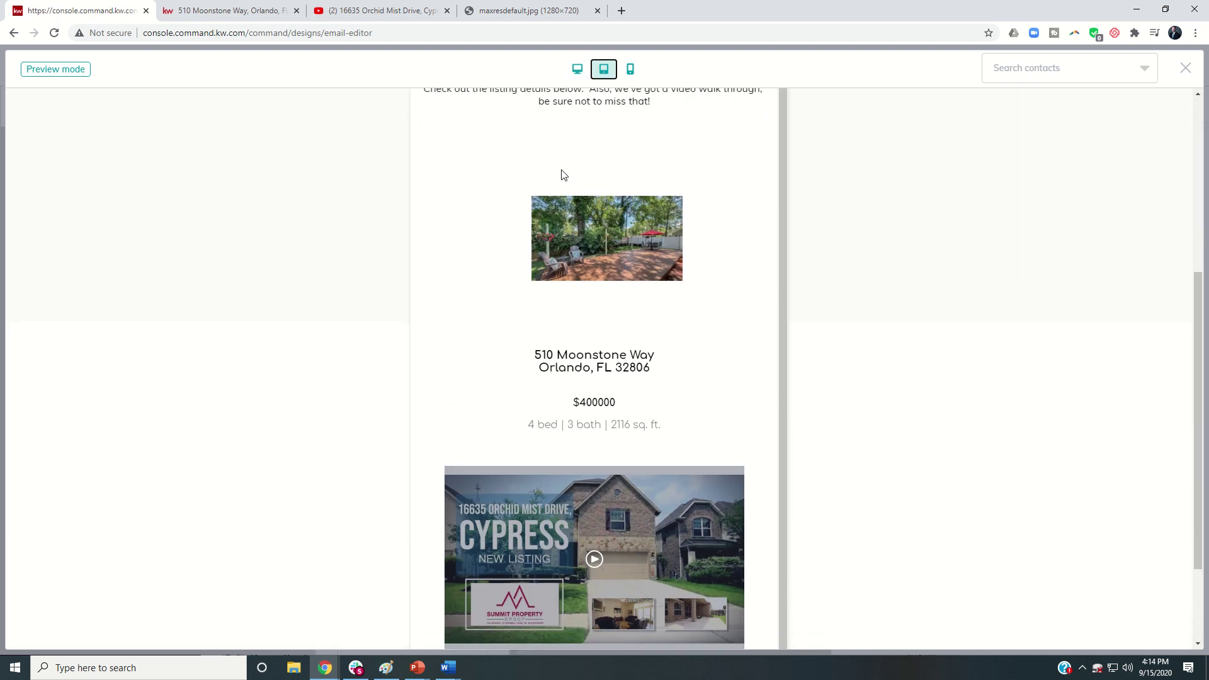
scroll(563, 174, "up", 5)
scroll(561, 169, "up", 3)
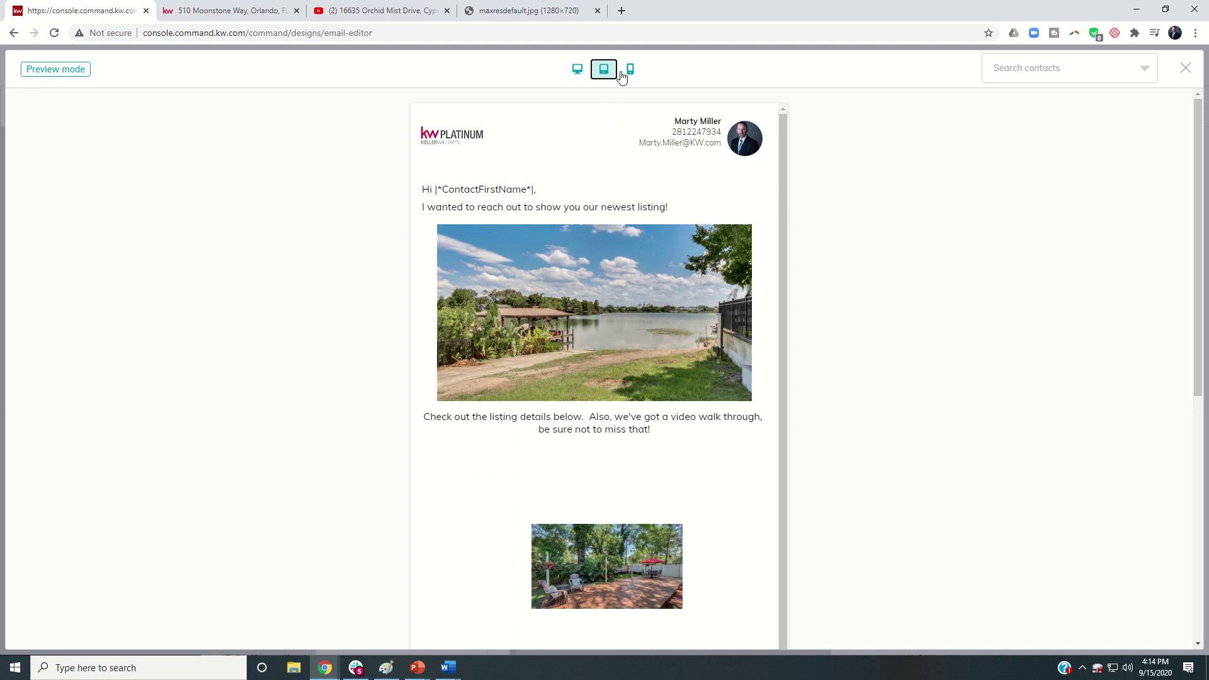
left_click(630, 69)
scroll(582, 165, "down", 6)
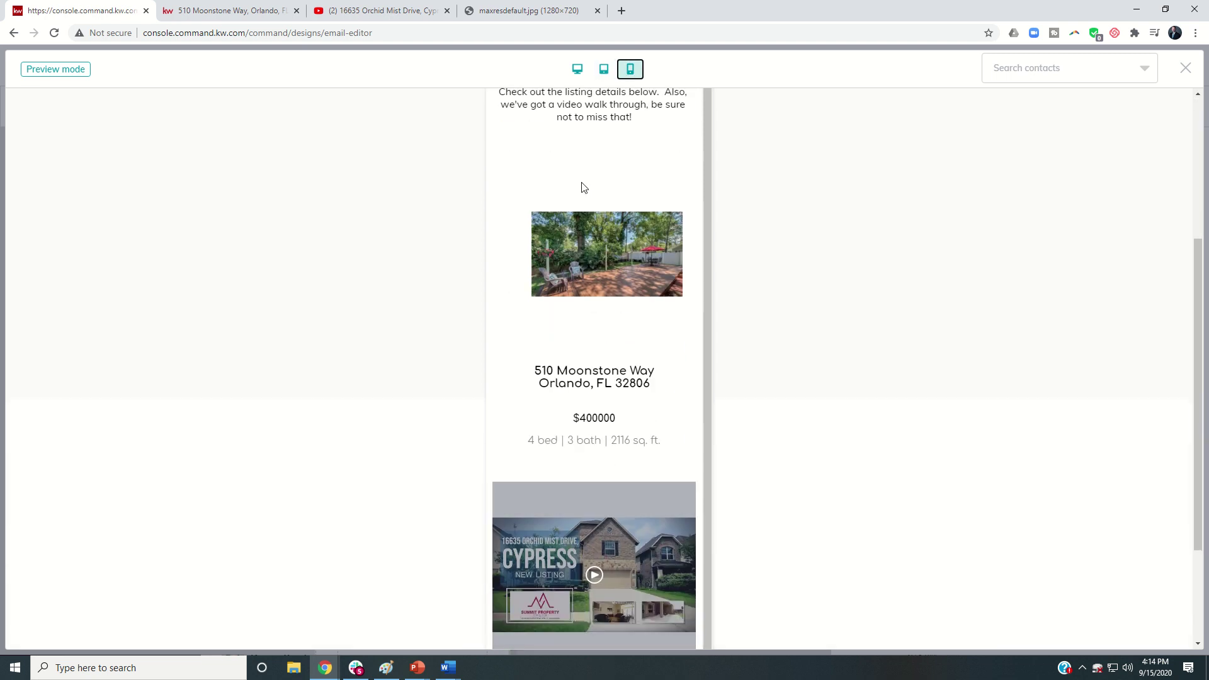
scroll(581, 187, "up", 6)
scroll(582, 190, "up", 1)
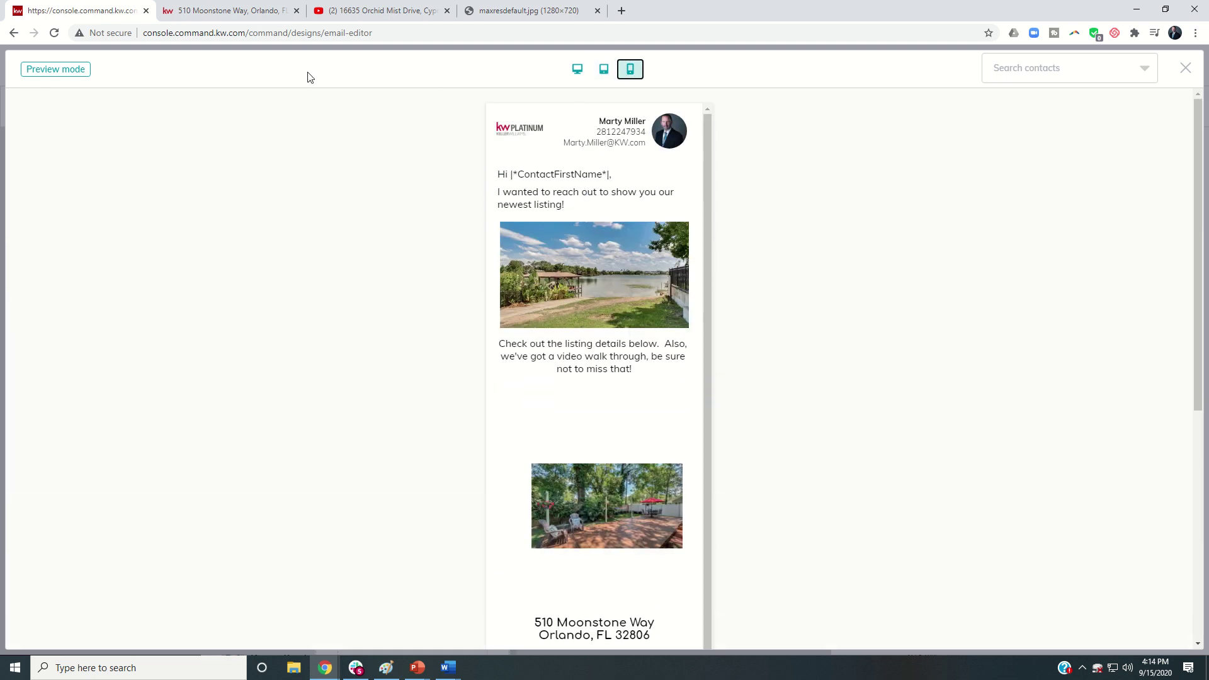
Step: Close the preview and send a test copy of the email to the agent's own e-mail address
left_click(1186, 67)
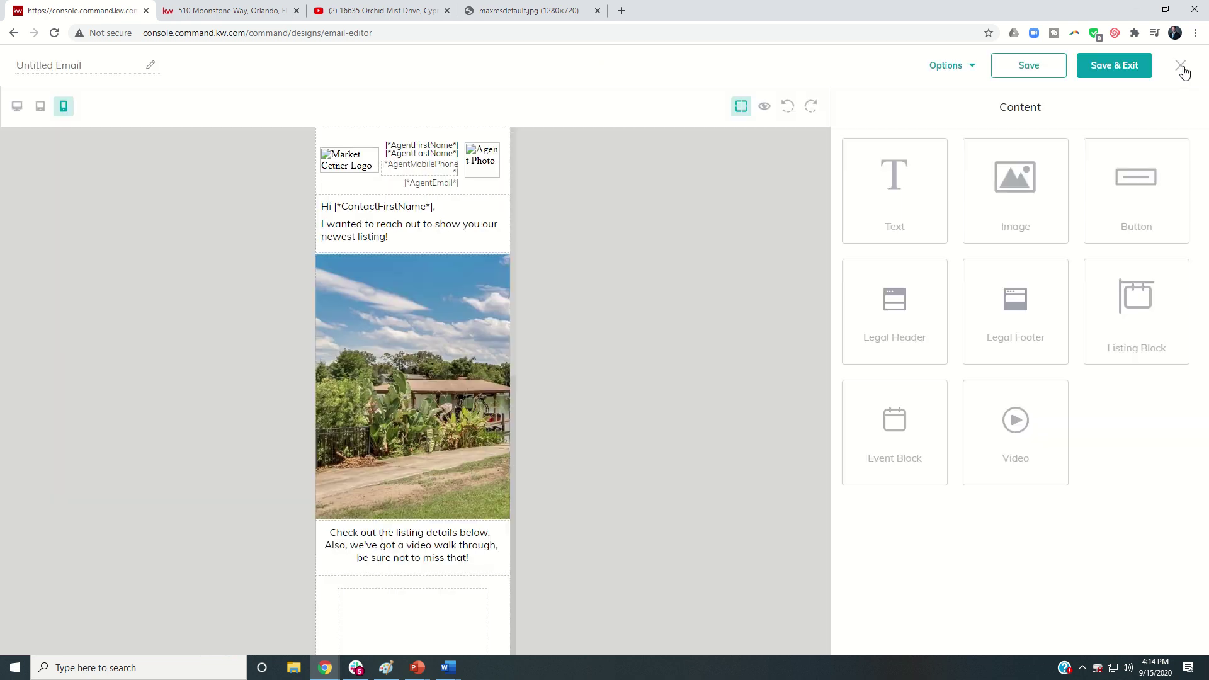
left_click(952, 67)
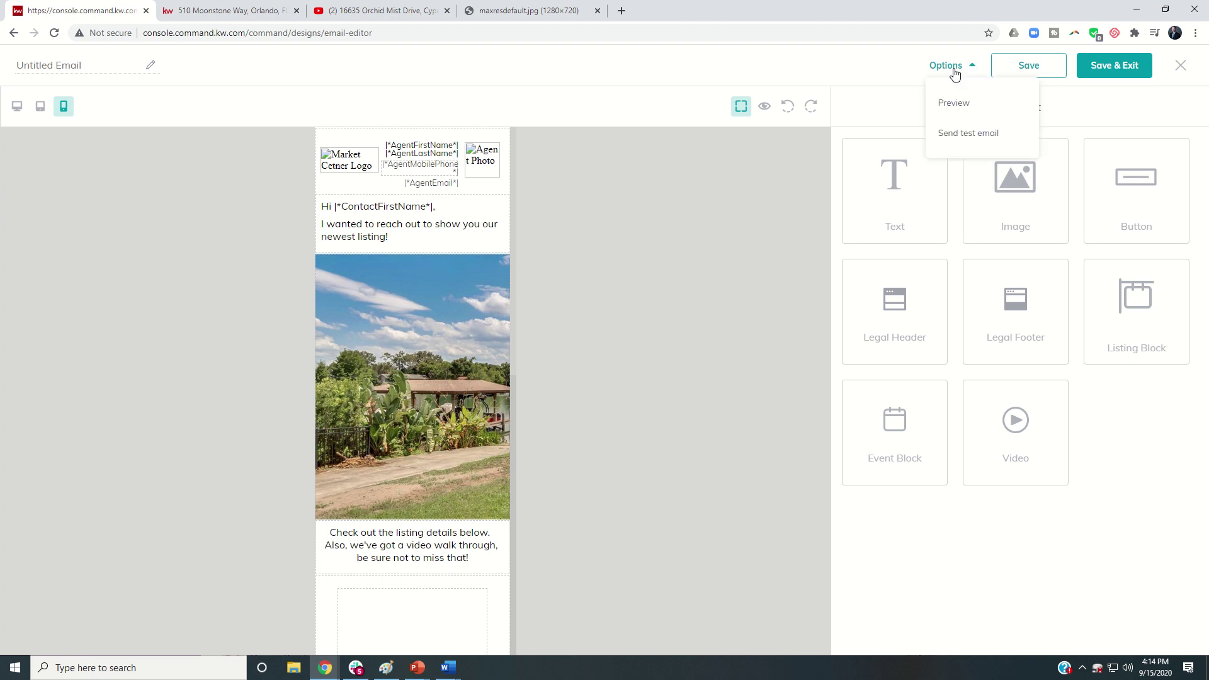
left_click(973, 140)
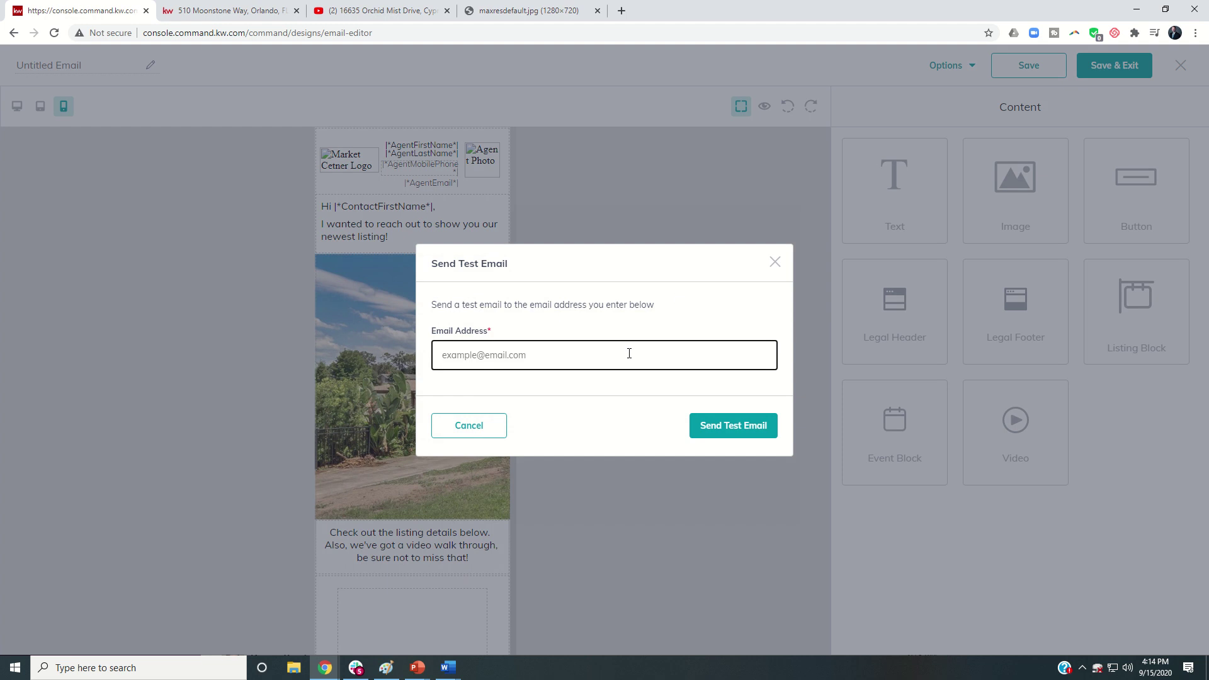
left_click(735, 420)
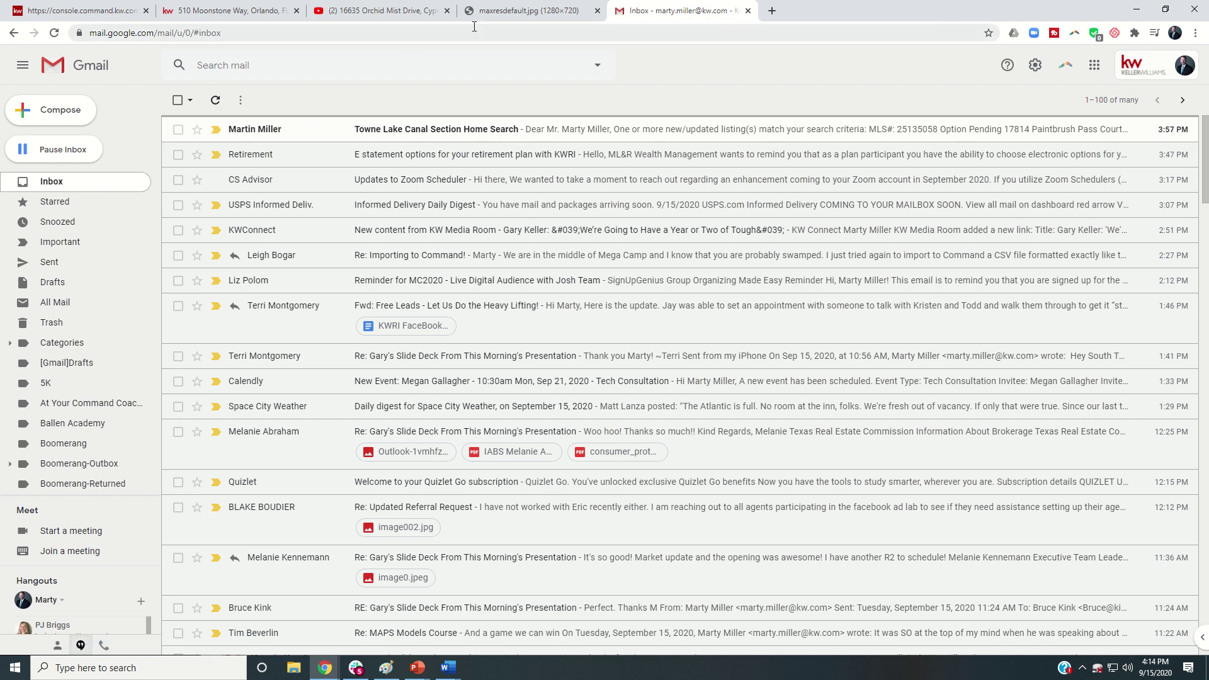
Step: Refresh the Gmail inbox to look for the arriving test email
left_click(213, 101)
Step: Back in KW Command, preview the finished listing email via Options, then close the preview
left_click(119, 12)
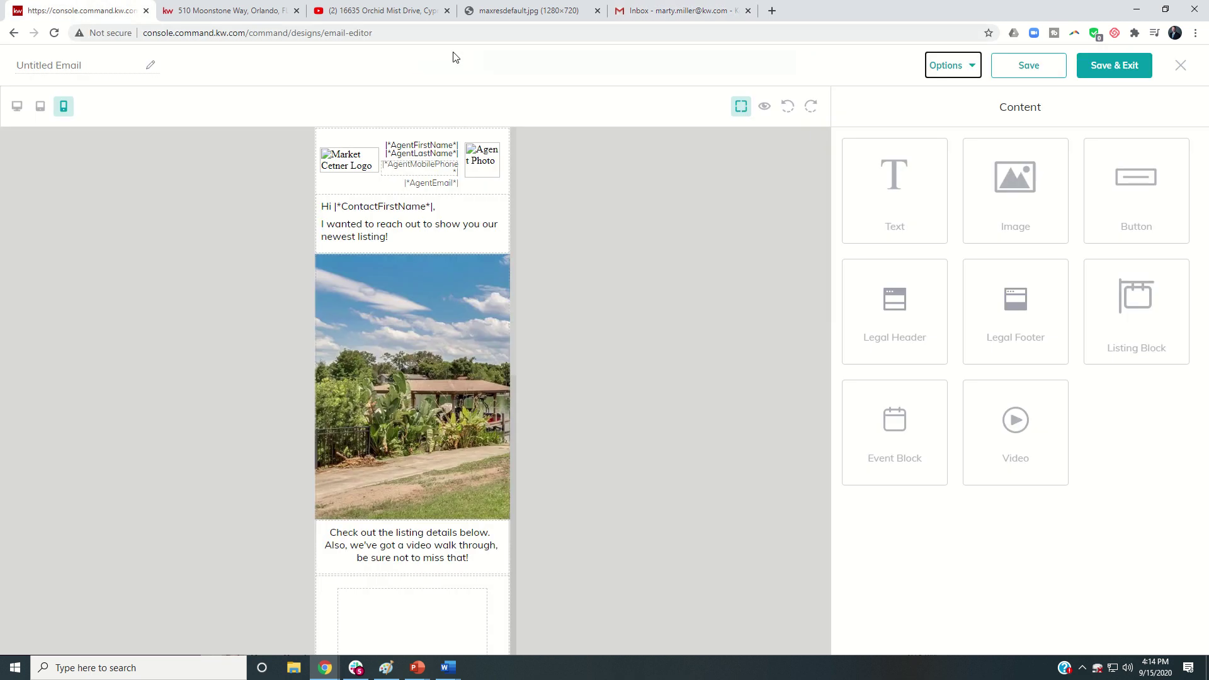
left_click(971, 66)
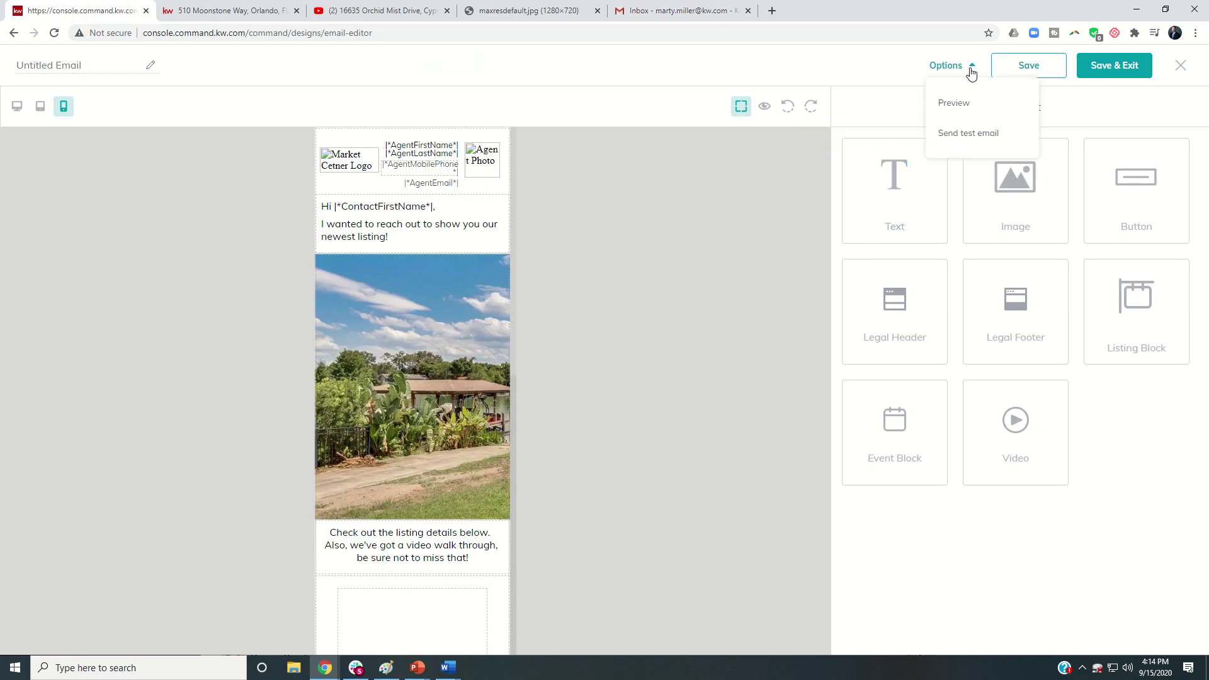
left_click(765, 108)
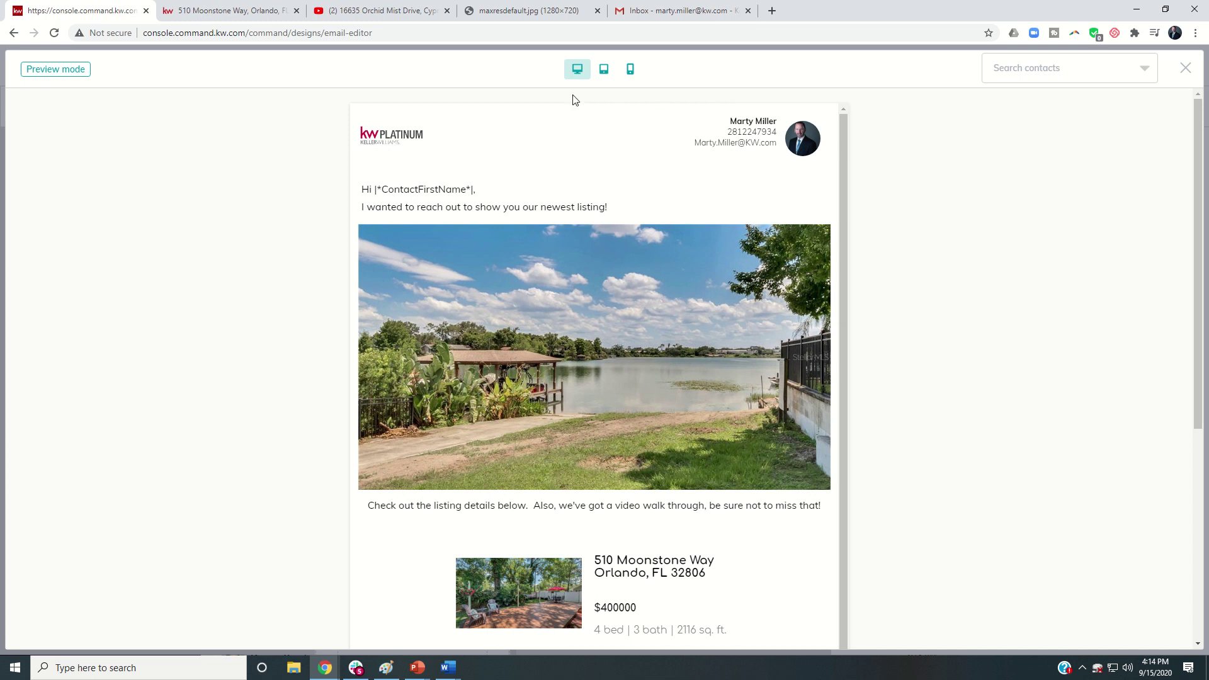
left_click(1185, 68)
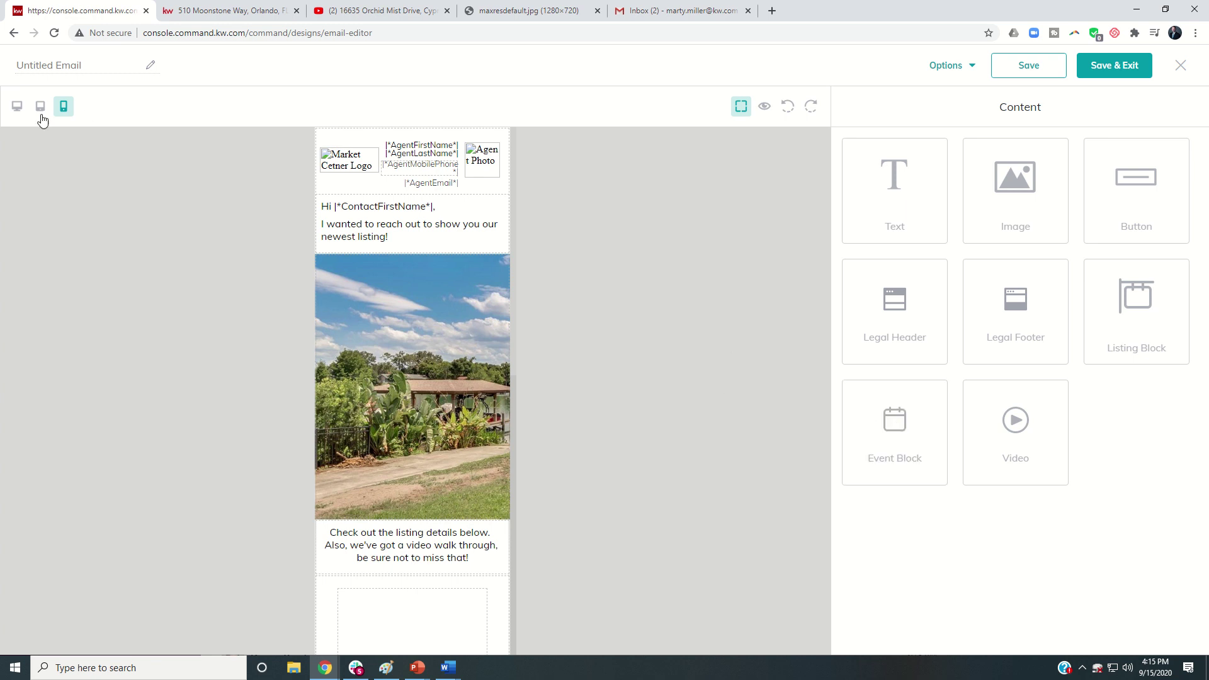
Step: Switch to desktop view and drop an Event Block below the Cypress video block
left_click(17, 106)
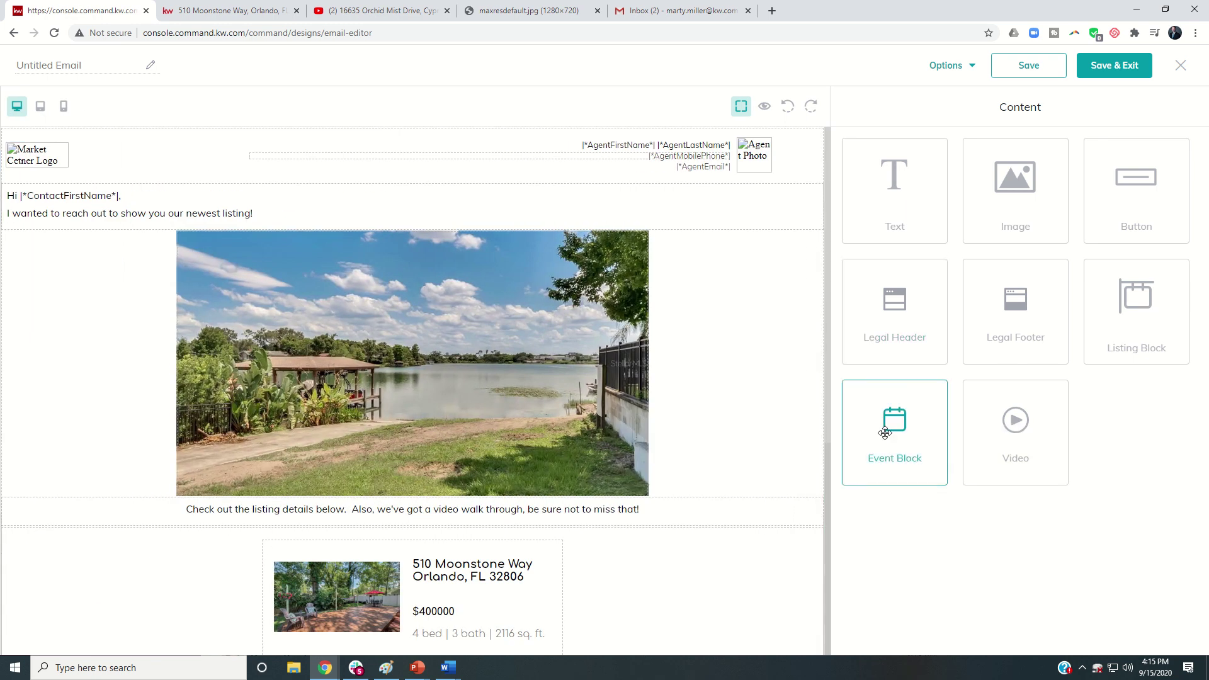
left_click_drag(885, 433, 621, 527)
scroll(621, 527, "down", 6)
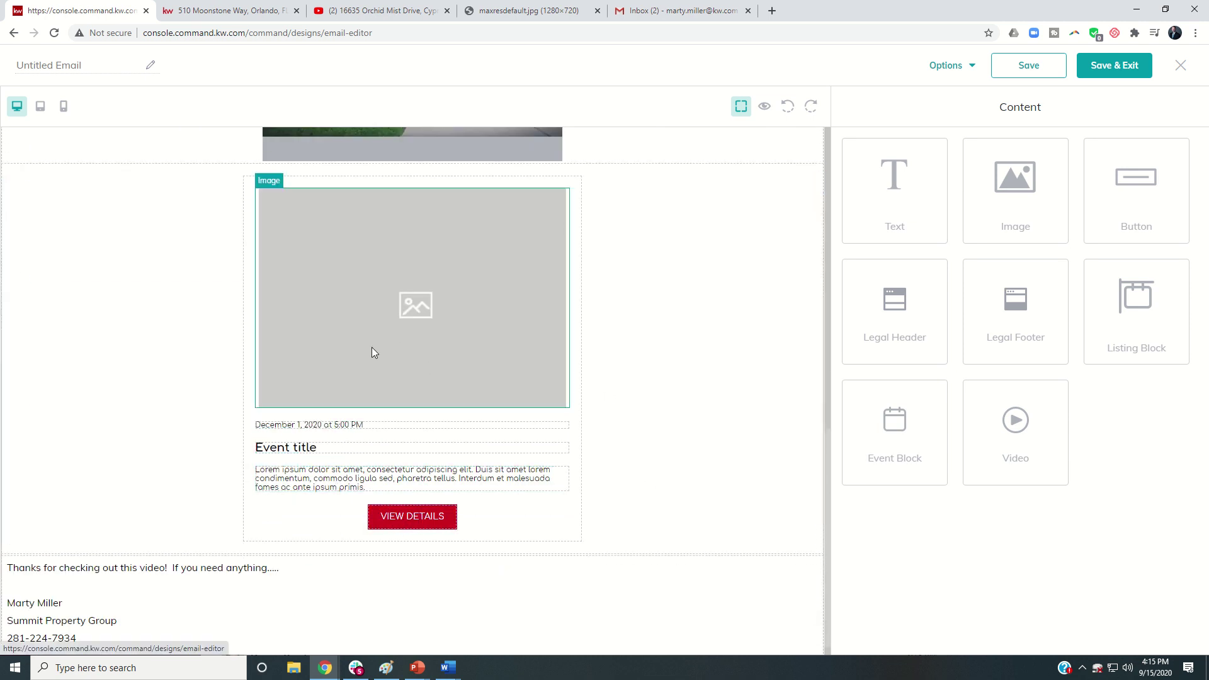
Step: Inspect the event block's image, date, Event title, body text and VIEW DETAILS button
left_click(562, 182)
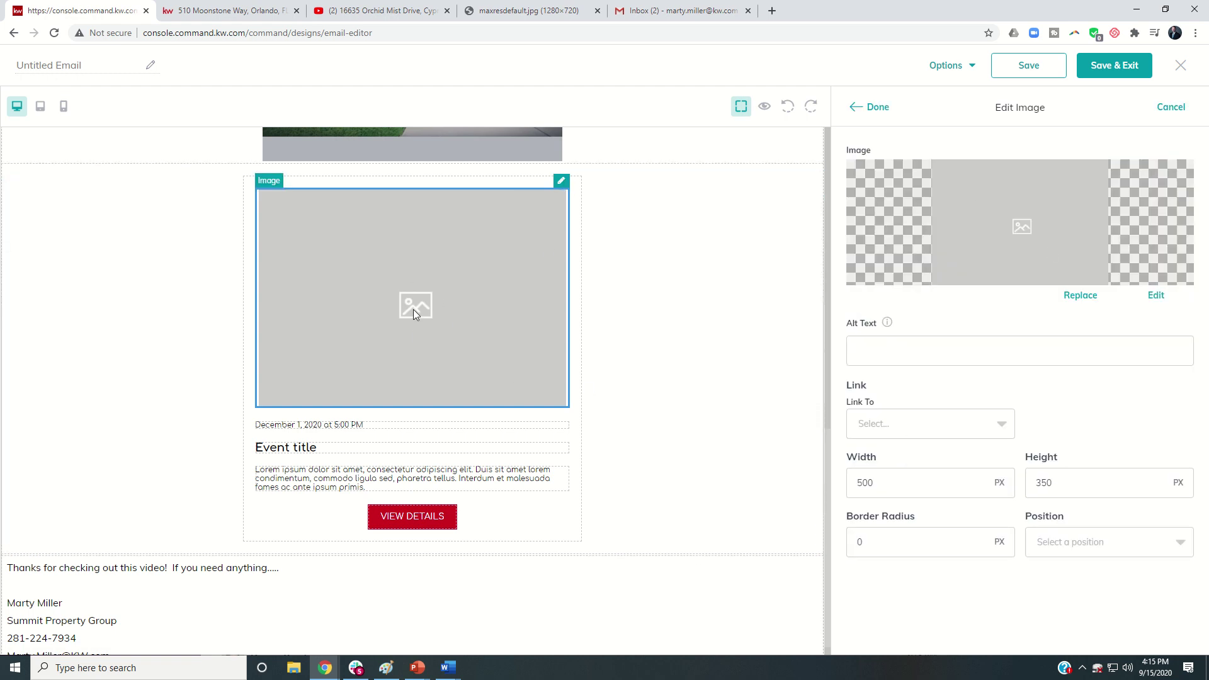
left_click(390, 431)
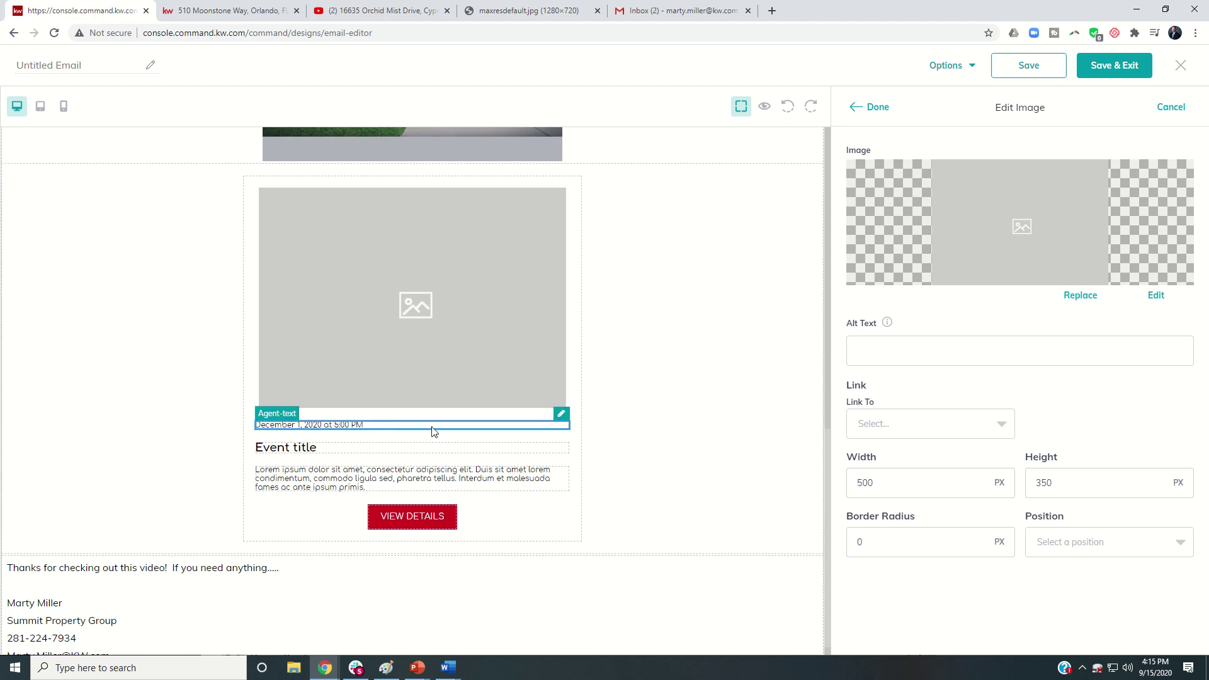
left_click(468, 449)
left_click(549, 470)
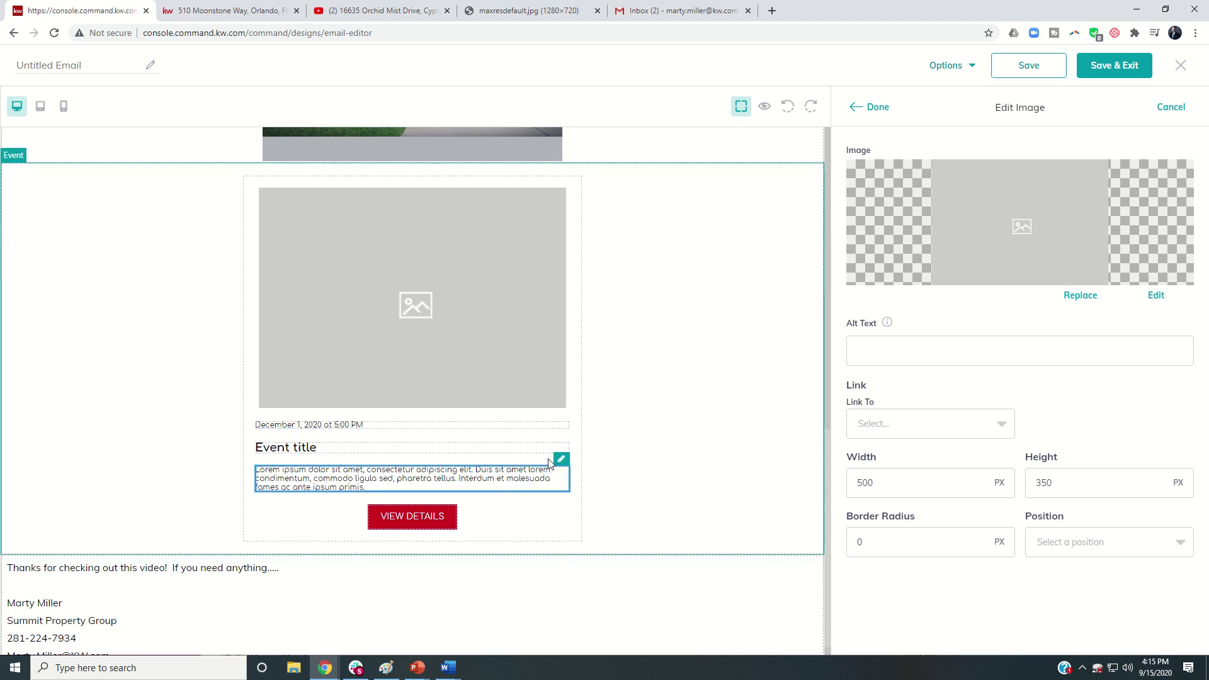
left_click(445, 514)
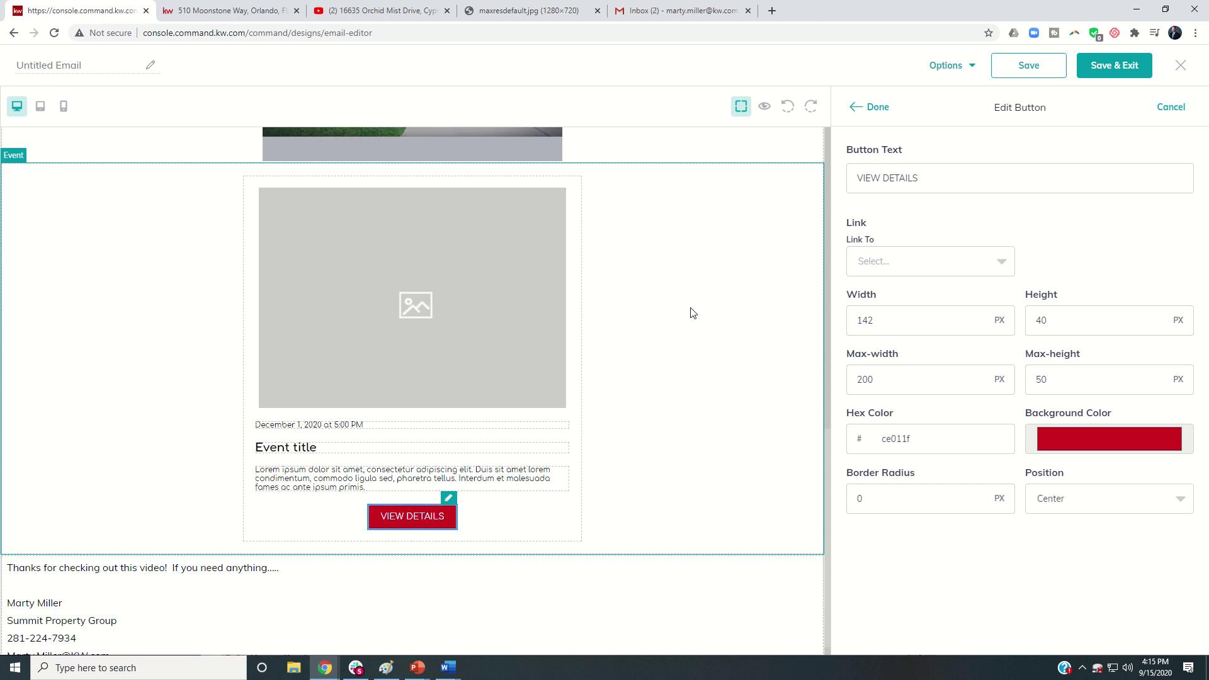
scroll(693, 313, "up", 2)
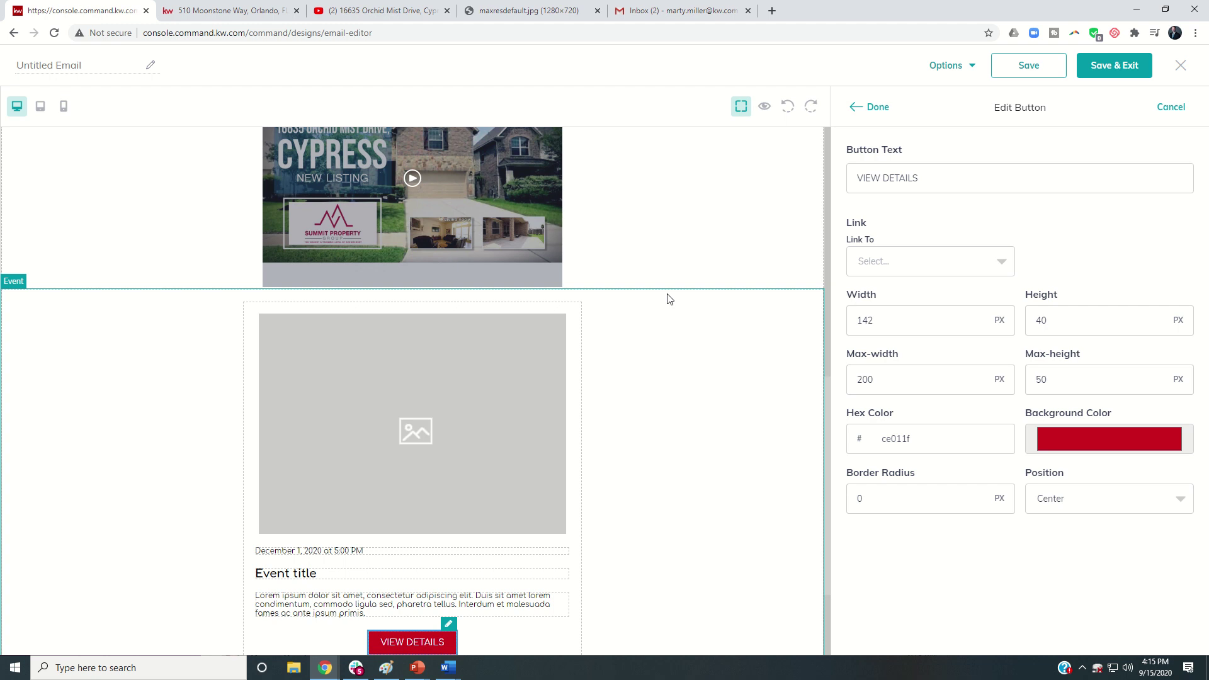
Step: Open the [TEST] Email Template Test Email in Gmail and enlarge its listing photo
left_click(673, 11)
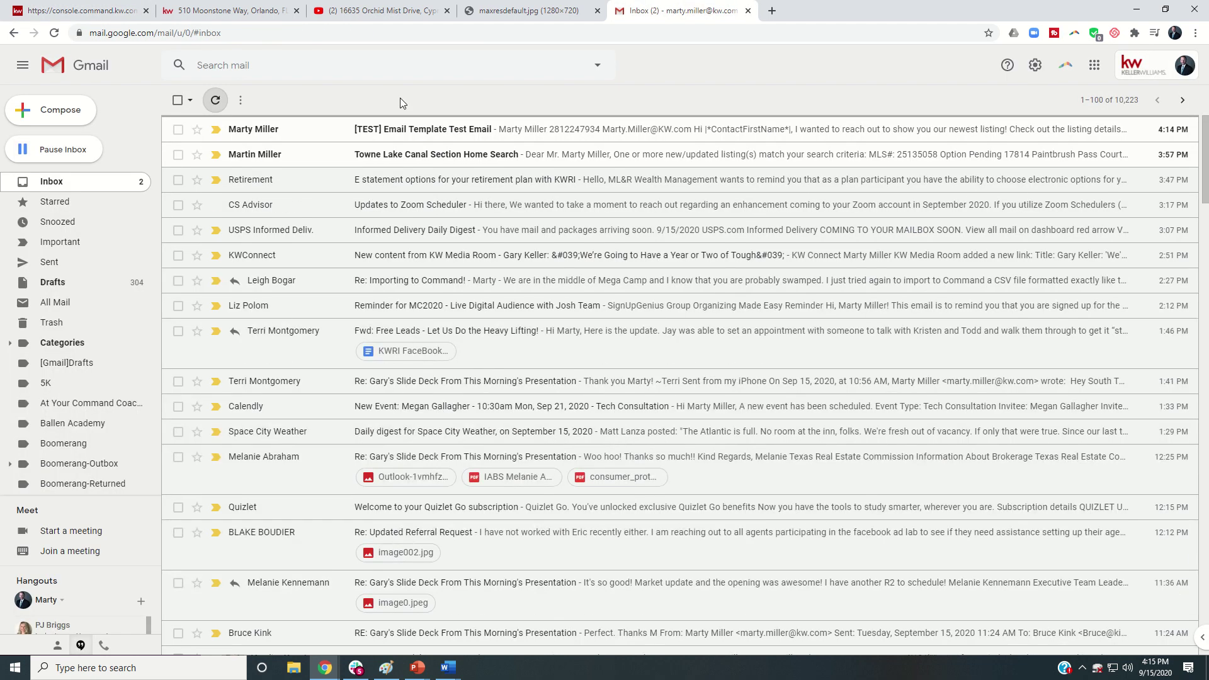
left_click(333, 134)
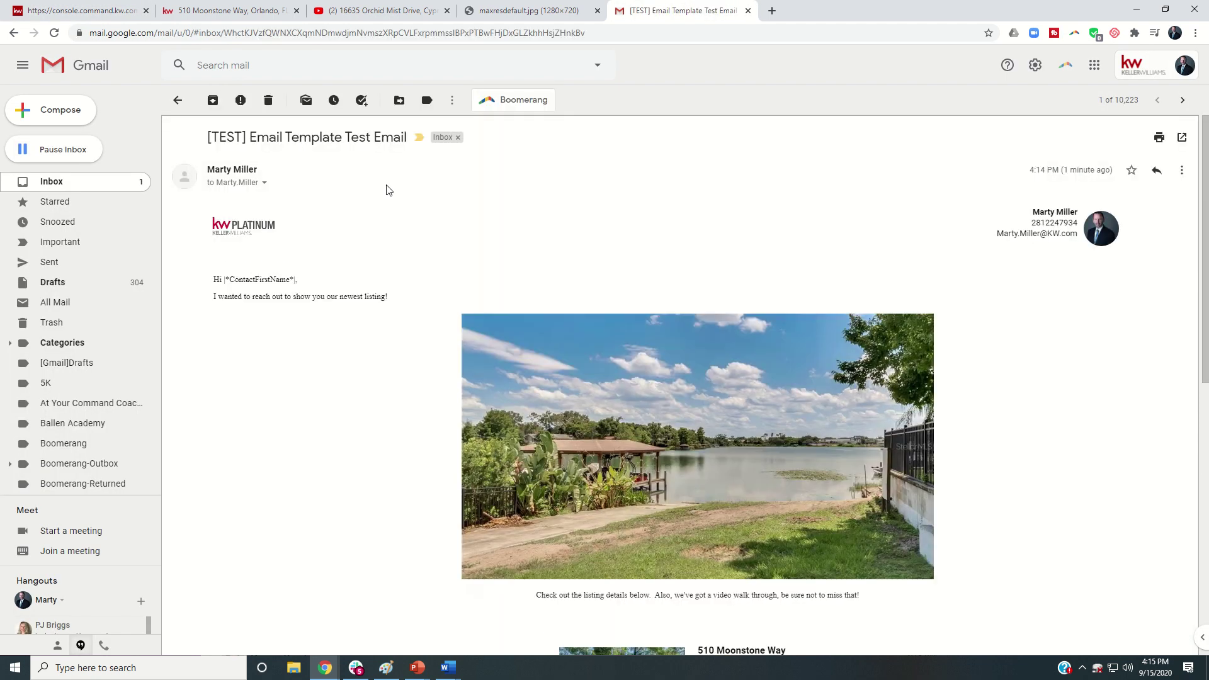
scroll(494, 213, "down", 1)
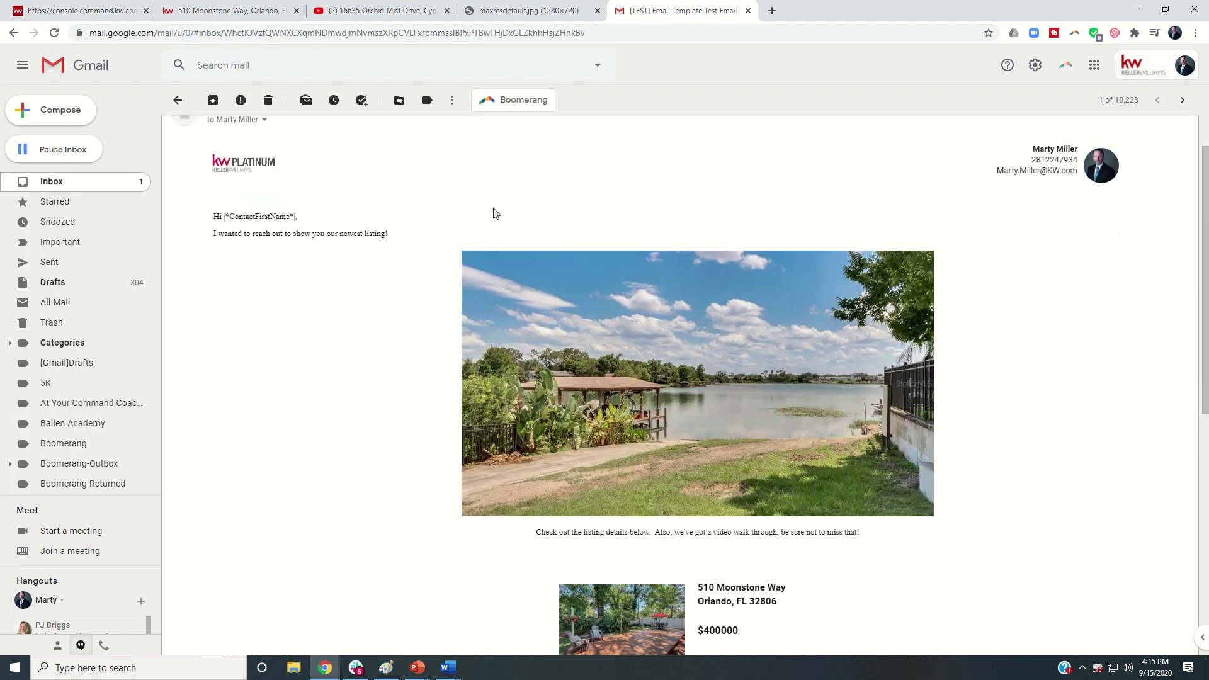
scroll(494, 214, "up", 1)
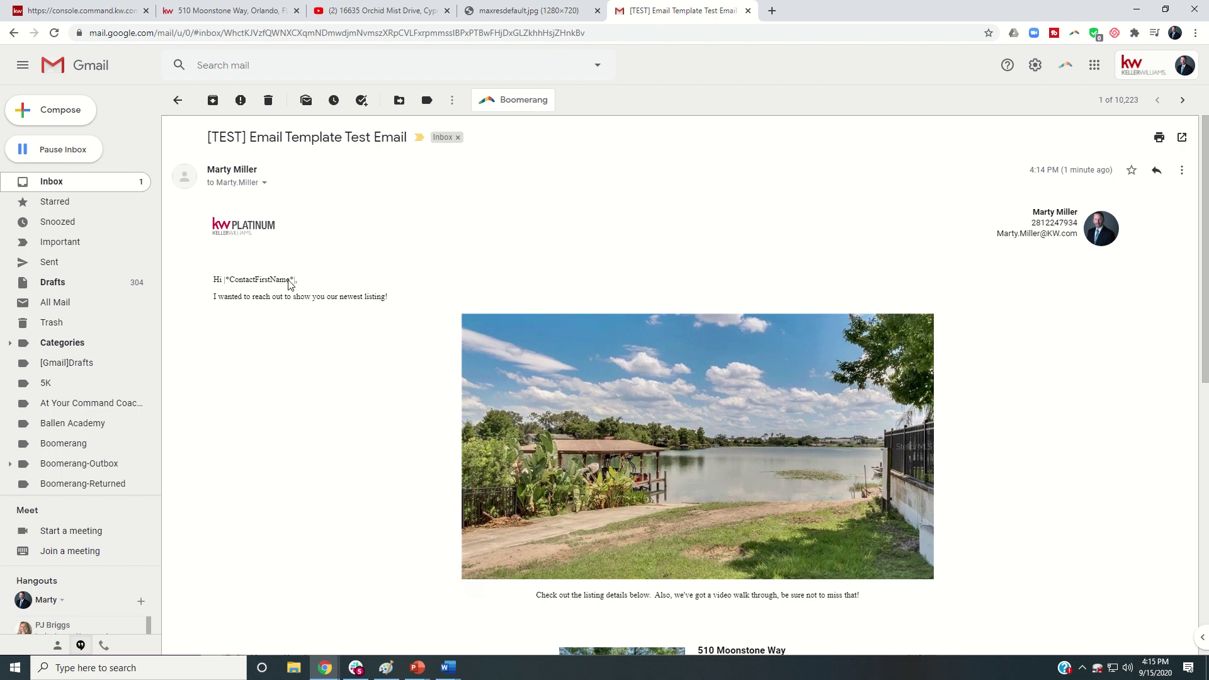
scroll(289, 284, "down", 2)
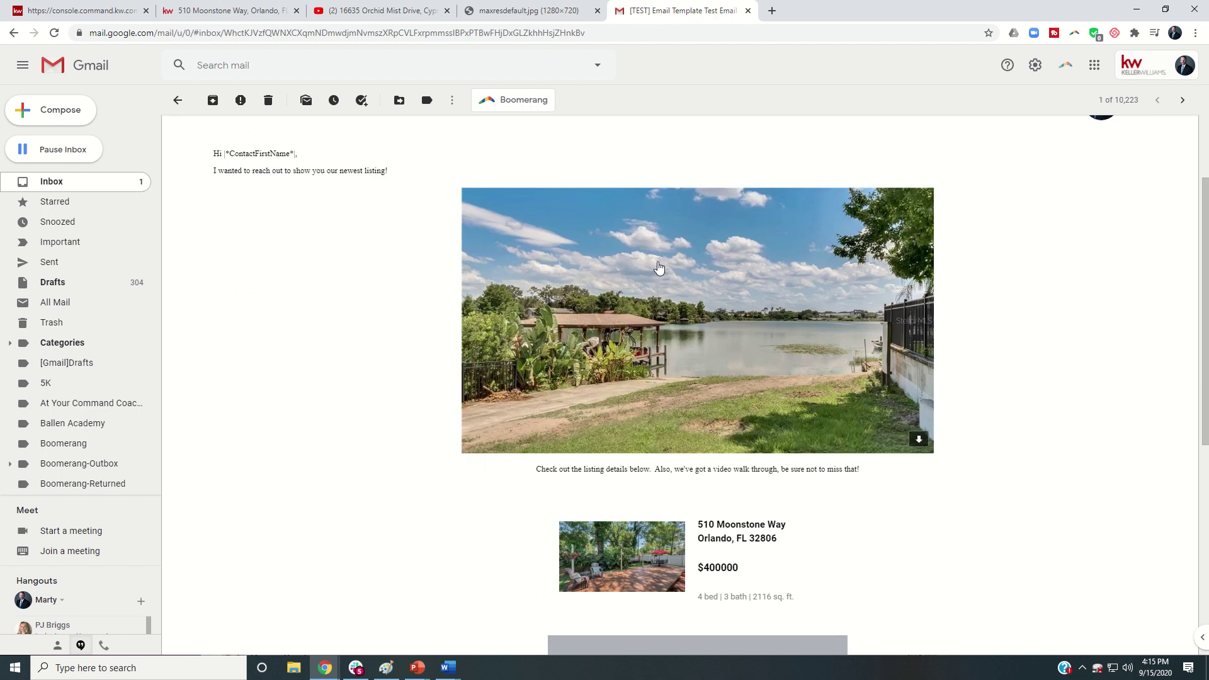
left_click(708, 337)
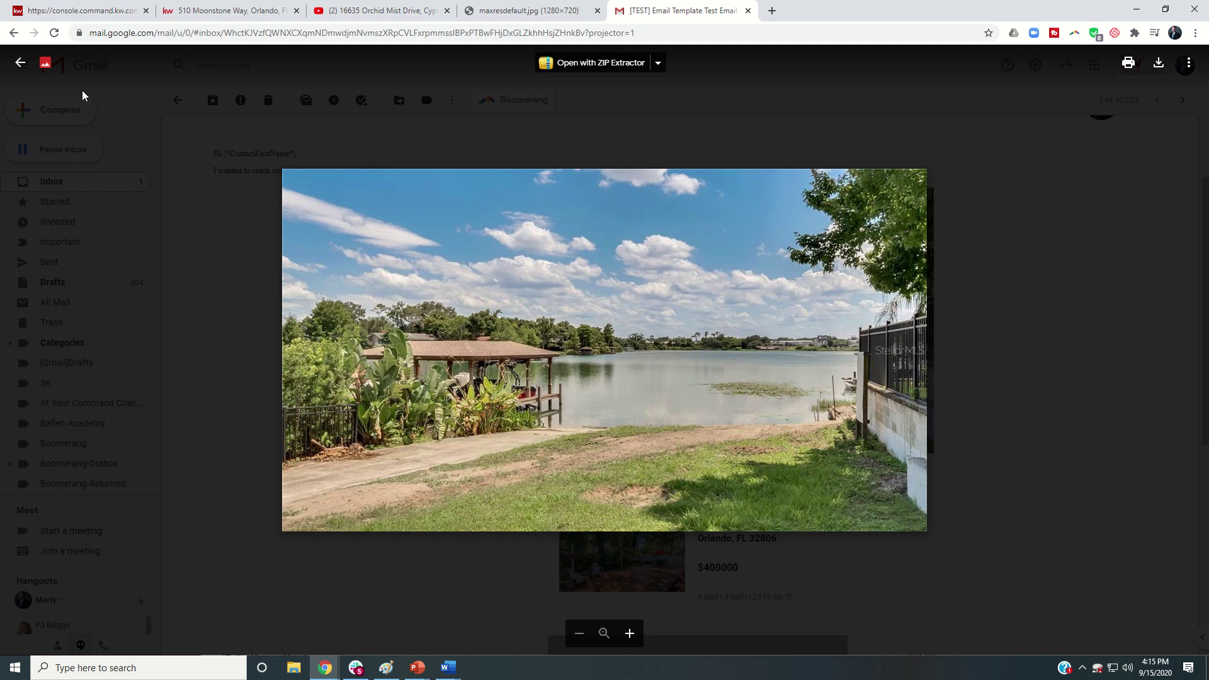
left_click(20, 63)
scroll(676, 309, "down", 4)
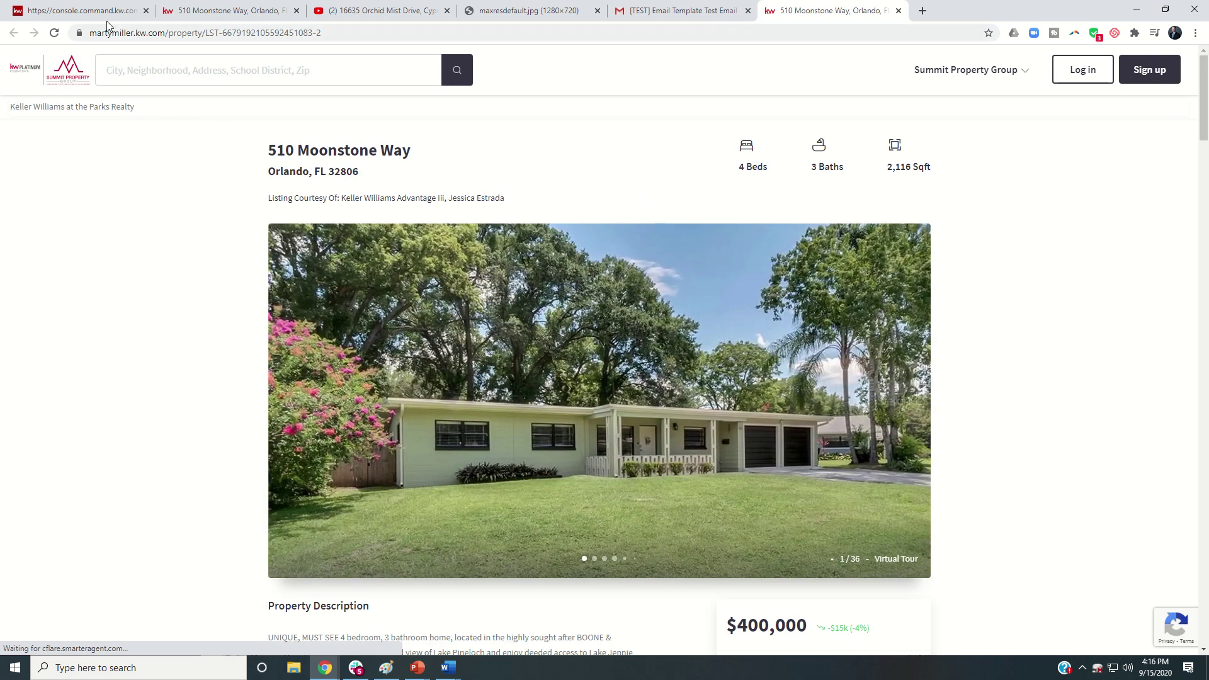
left_click(649, 13)
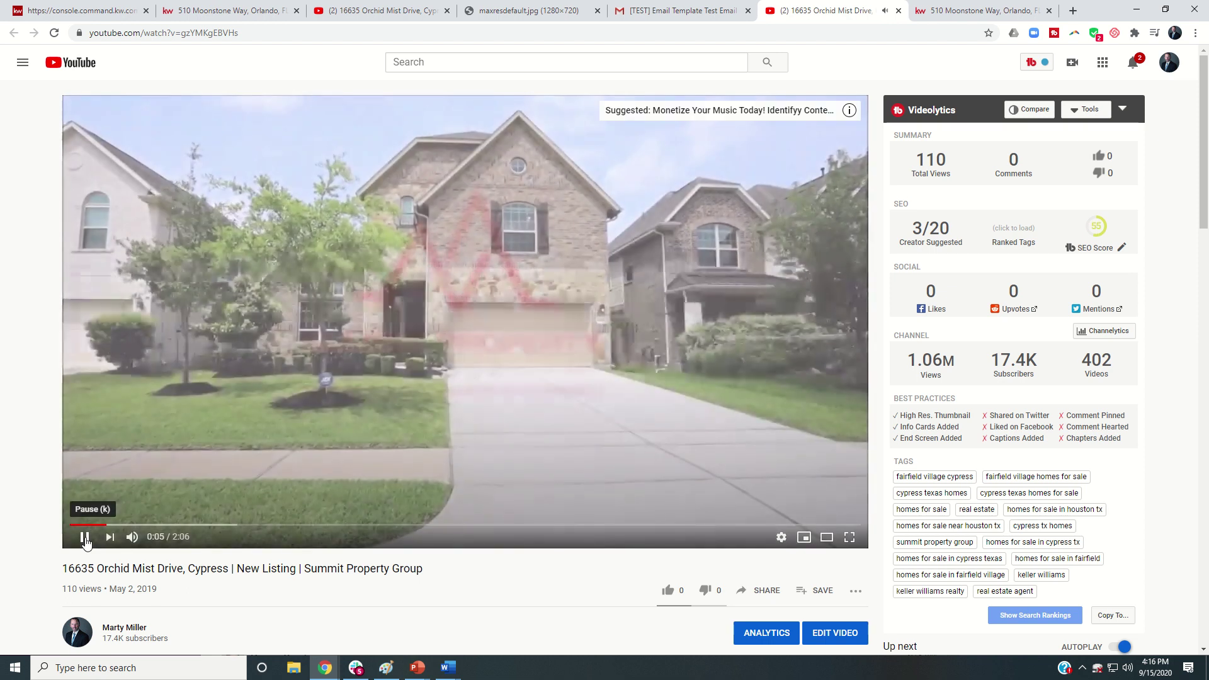
left_click(94, 536)
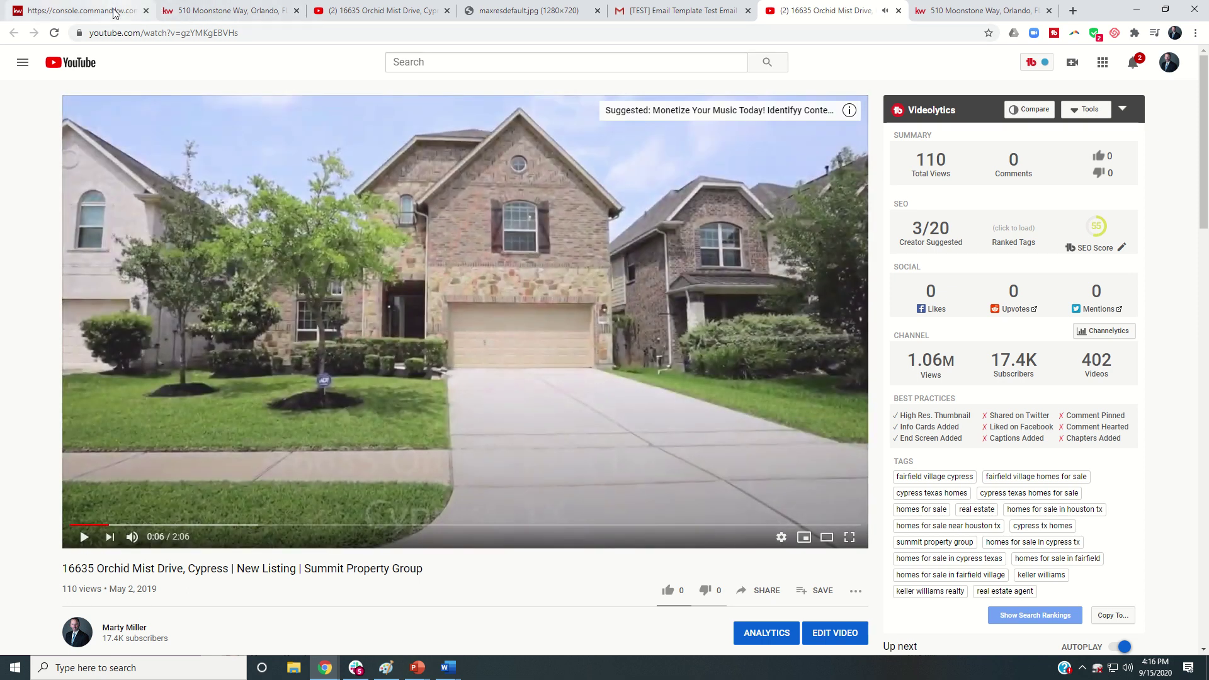
left_click(95, 10)
Step: Finish editing the VIEW DETAILS button and attempt to save the email
scroll(607, 267, "up", 3)
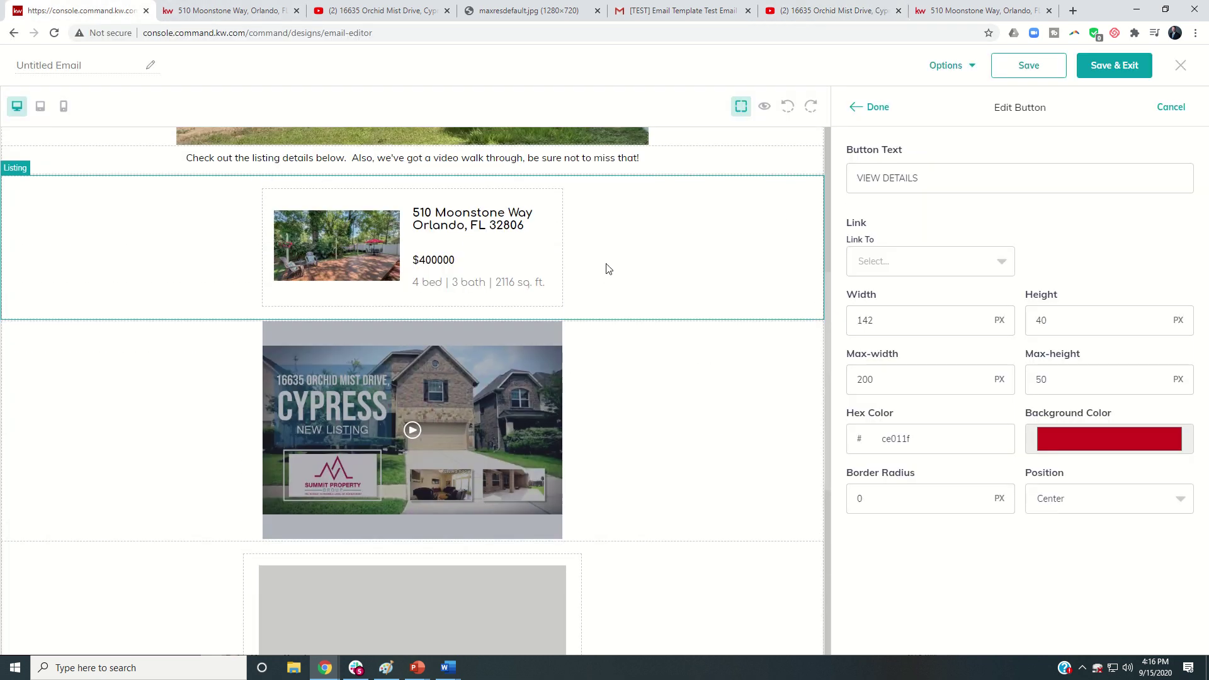
scroll(607, 267, "down", 3)
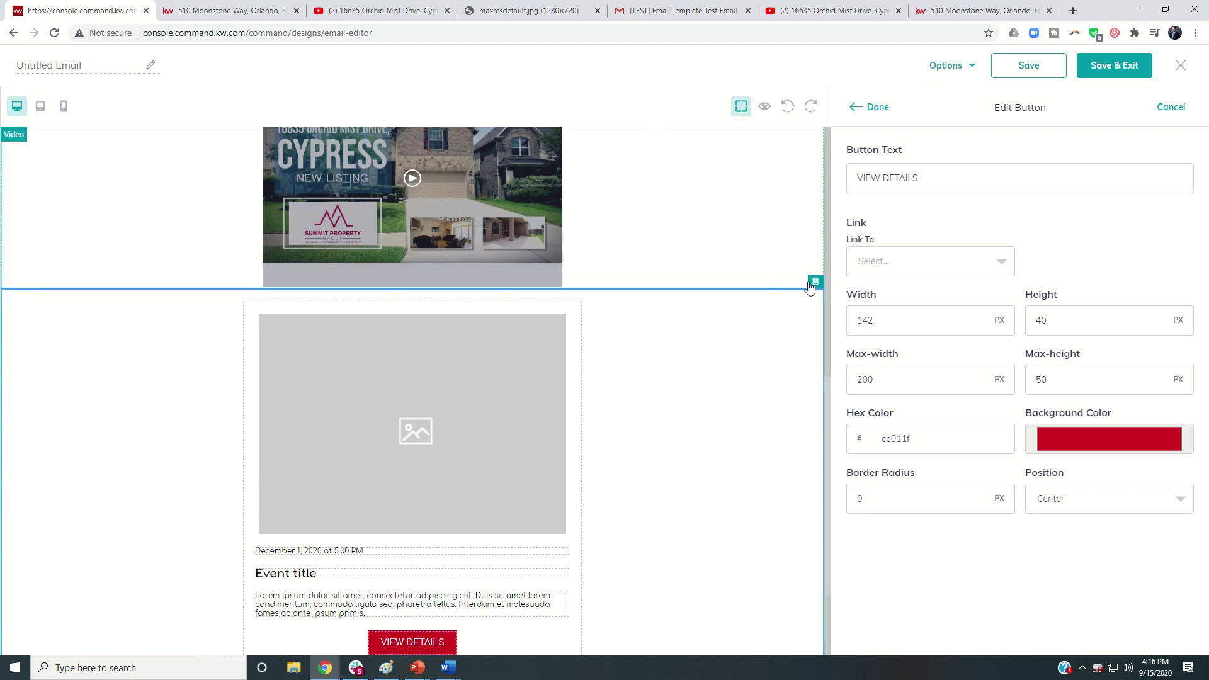
left_click(808, 289)
scroll(810, 296, "up", 3)
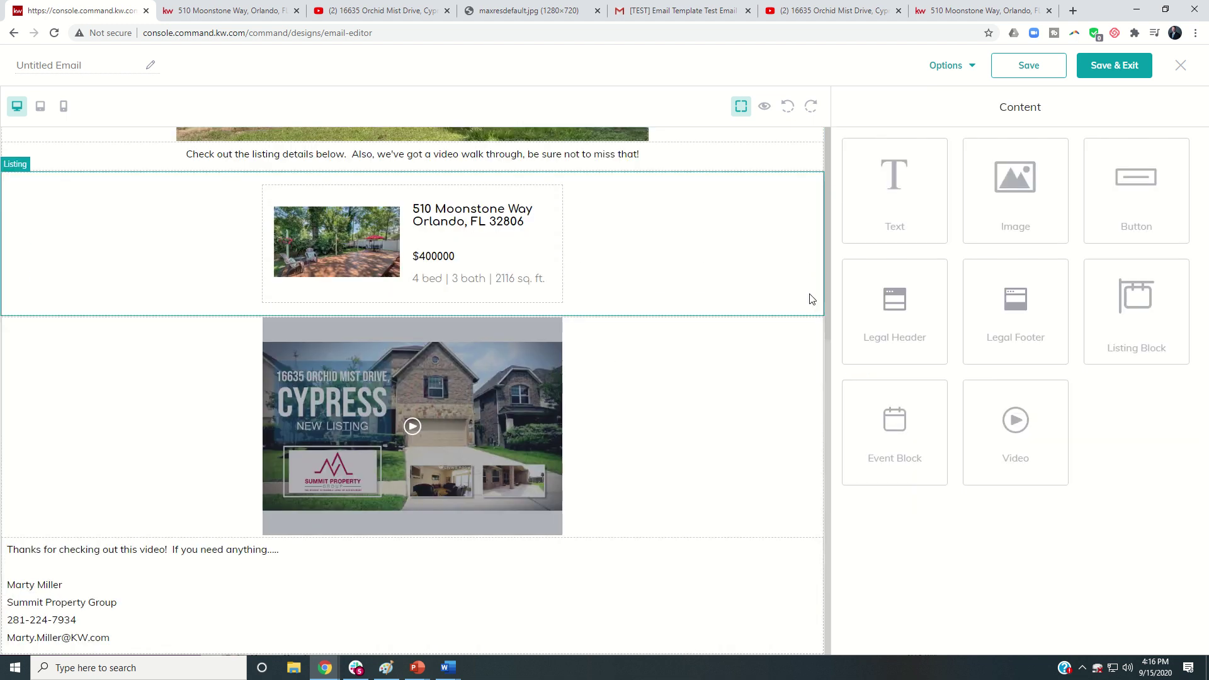
left_click(1052, 71)
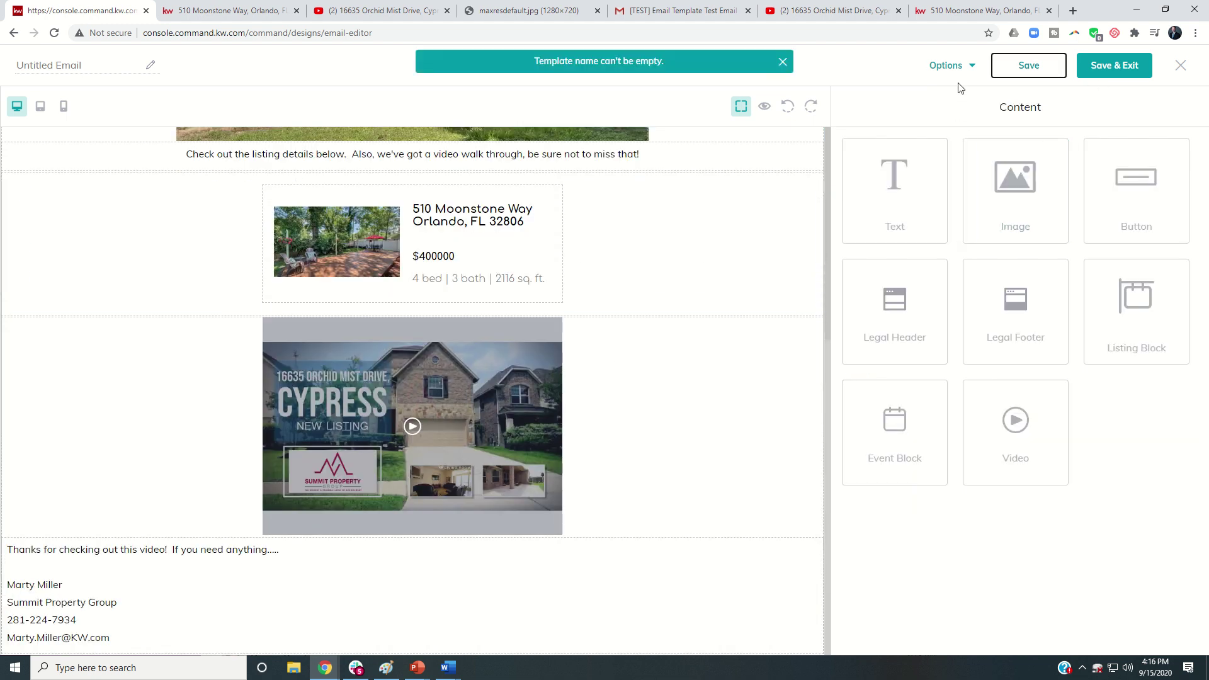
Step: Name the template 'Test 66 Day Challenge', save it, and exit to My Design Templates
left_click(112, 71)
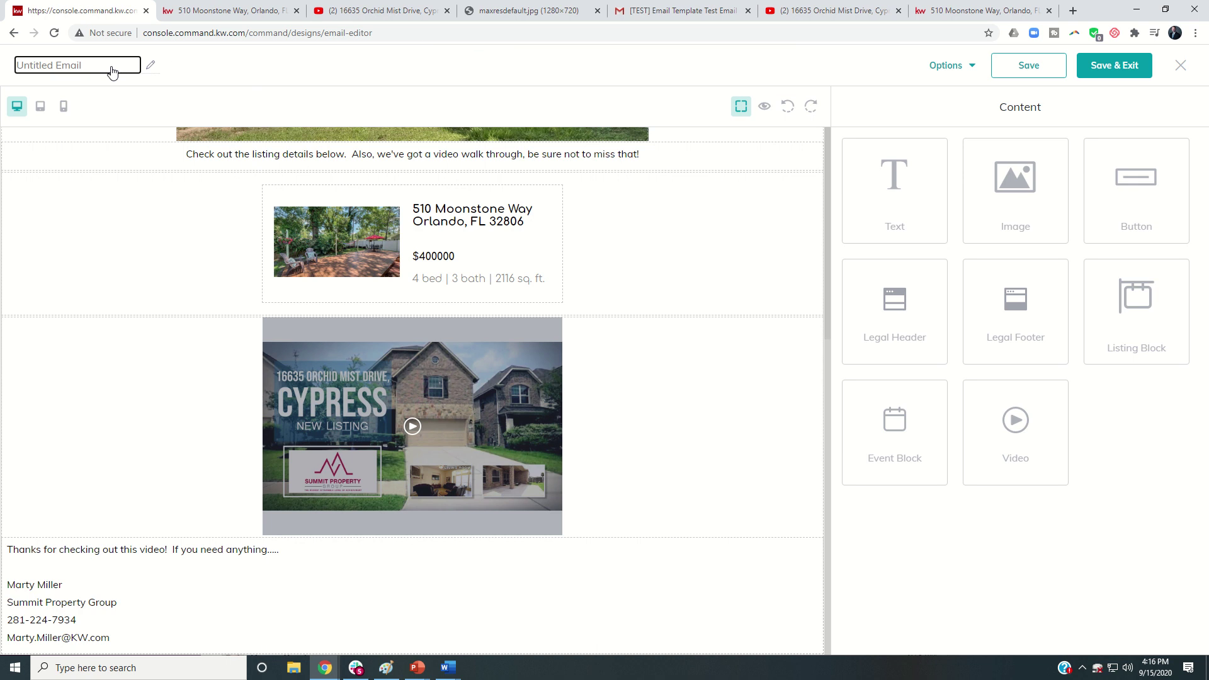
type("Test 66 Day Challenge")
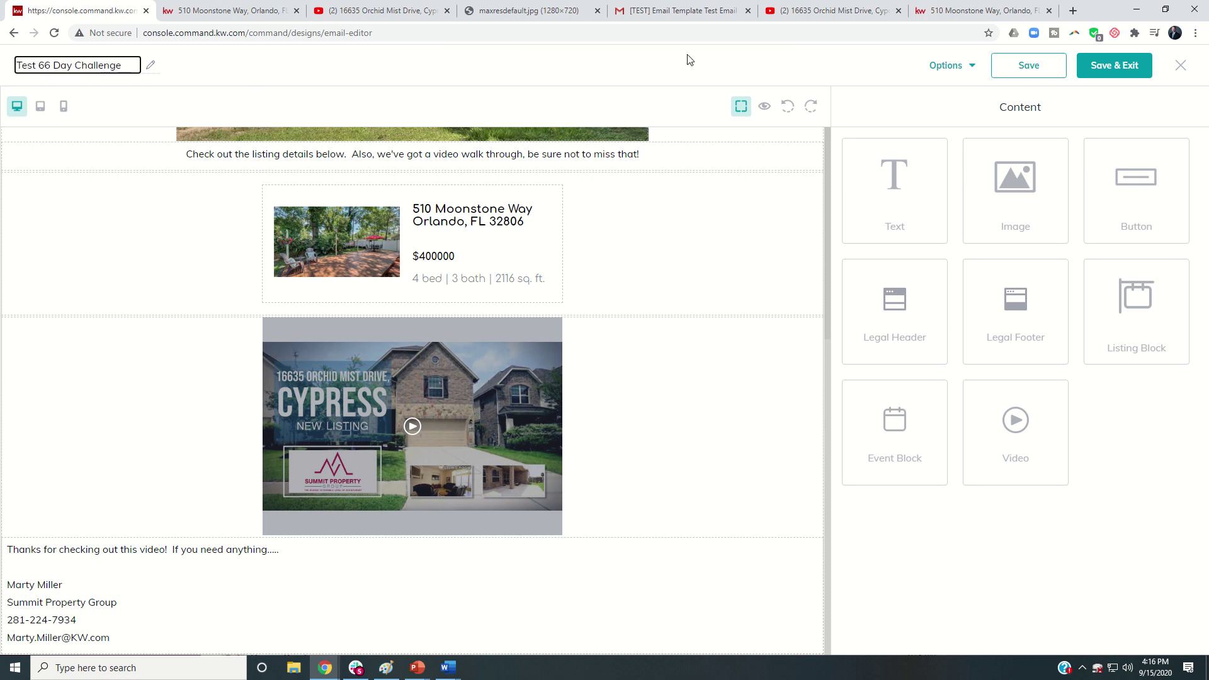
left_click(1034, 72)
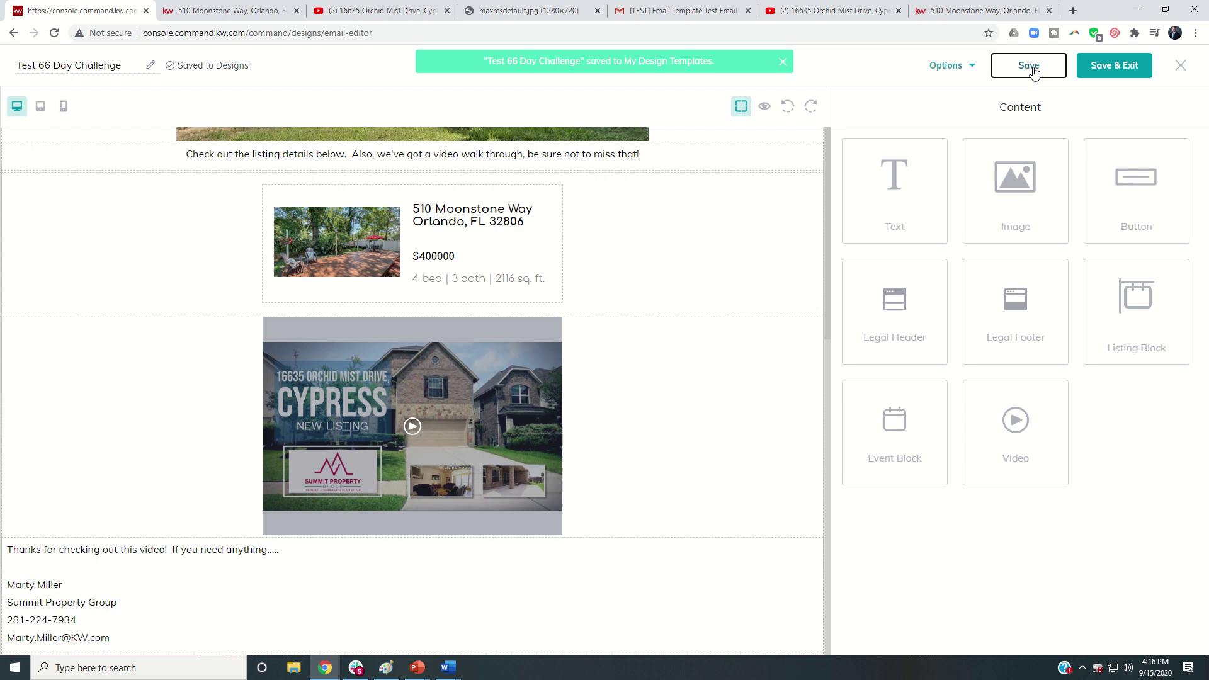
left_click(1097, 74)
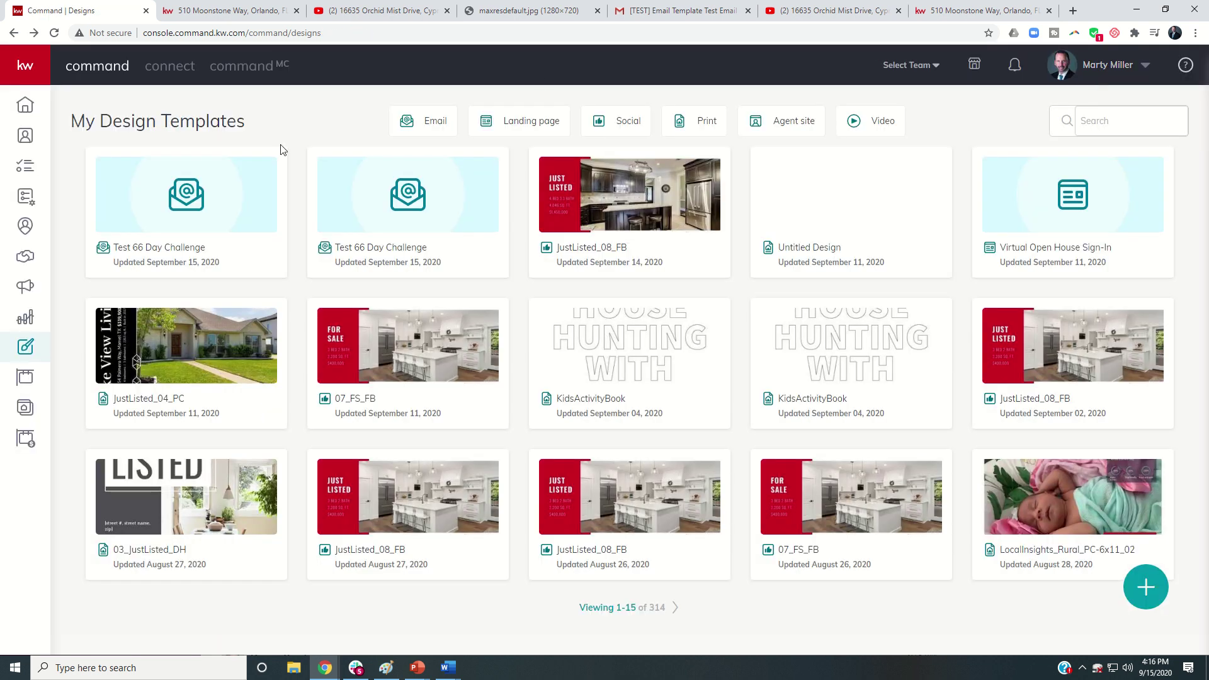